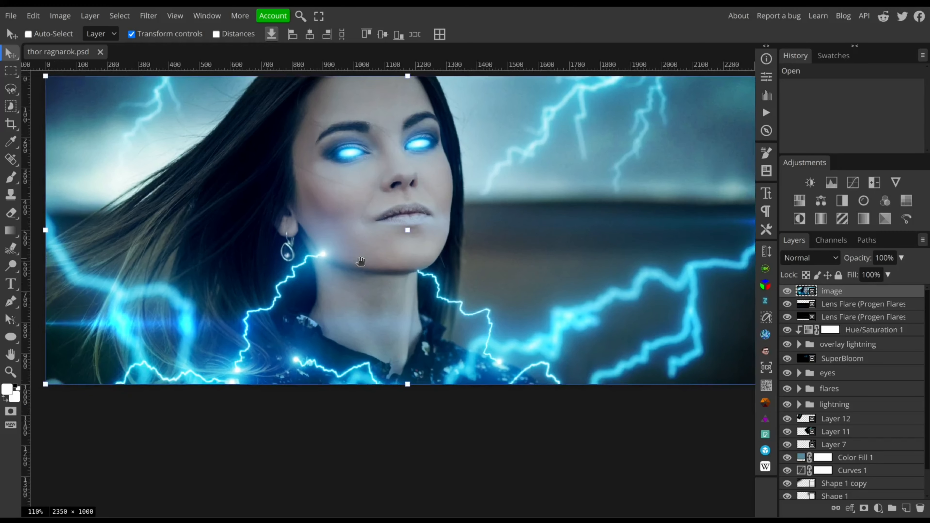
Step: Examine the finished lightning portrait up close and in full, including the glowing eyes, the lightning bolts and the layer stack
{"action": "scroll", "coordinate": [324, 261], "scroll_direction": "up", "scroll_amount": 5}
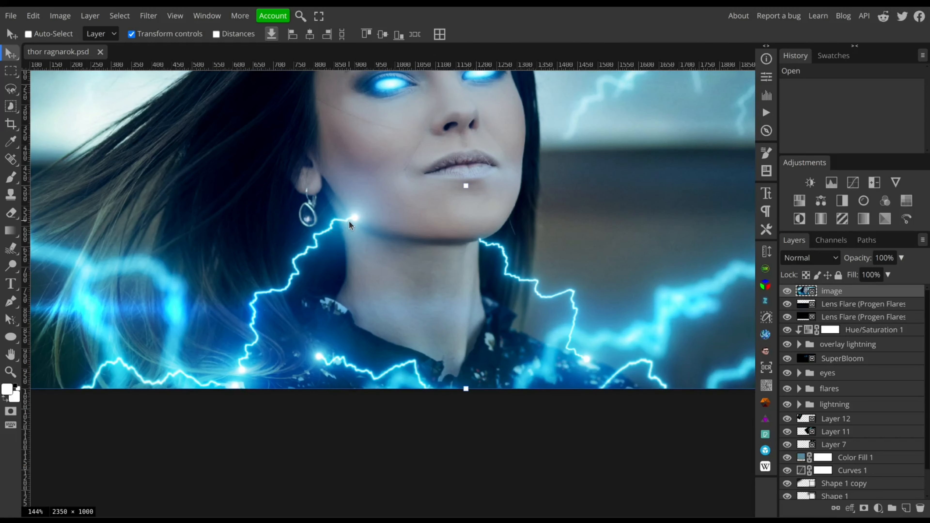
{"action": "left_click_drag", "start_coordinate": [349, 221], "coordinate": [226, 279]}
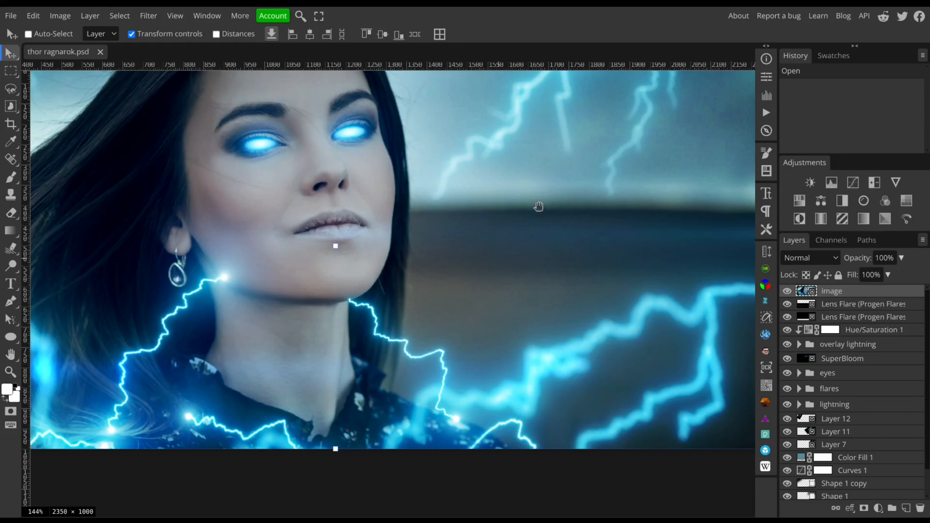
{"action": "scroll", "coordinate": [343, 231], "scroll_direction": "down", "scroll_amount": 4}
{"action": "scroll", "coordinate": [344, 242], "scroll_direction": "left", "scroll_amount": 5}
{"action": "scroll", "coordinate": [348, 254], "scroll_direction": "down", "scroll_amount": 1}
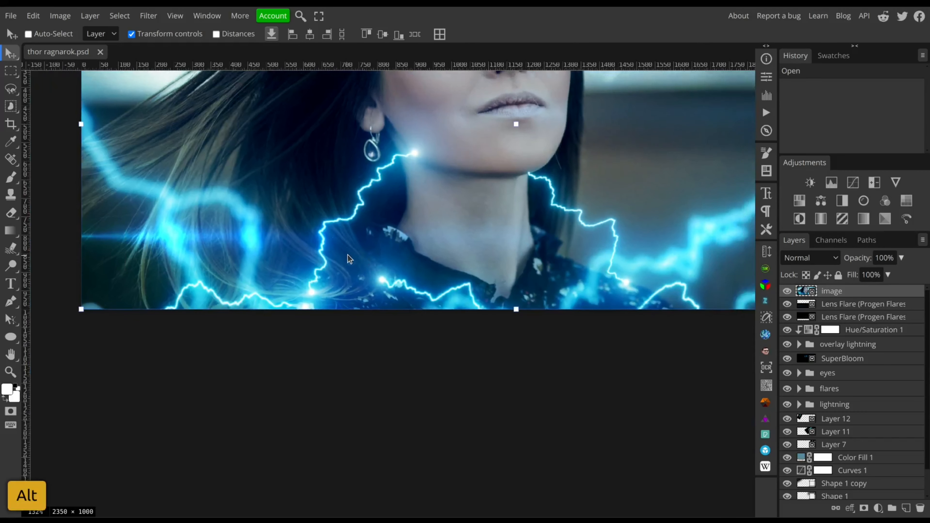
{"action": "scroll", "coordinate": [347, 254], "scroll_direction": "down", "scroll_amount": 5}
{"action": "left_click_drag", "start_coordinate": [521, 247], "coordinate": [437, 294]}
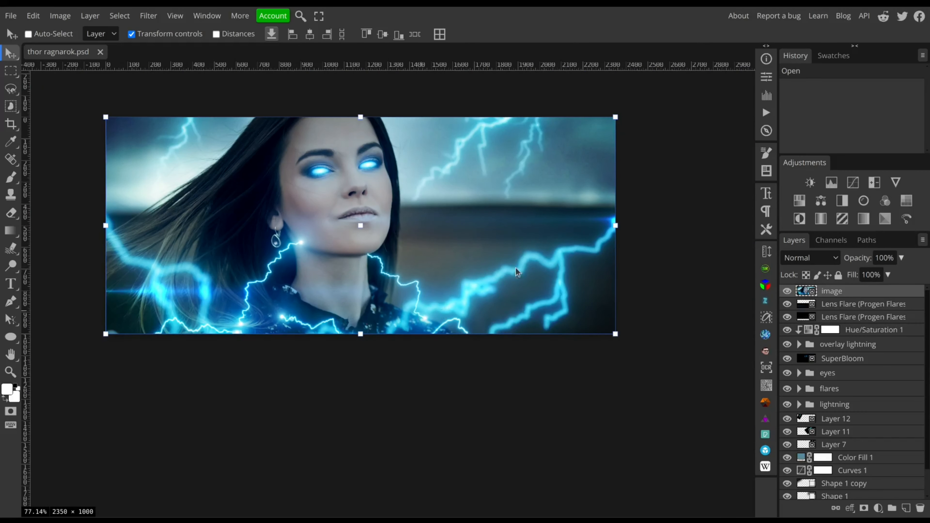
{"action": "left_click_drag", "start_coordinate": [534, 260], "coordinate": [533, 284]}
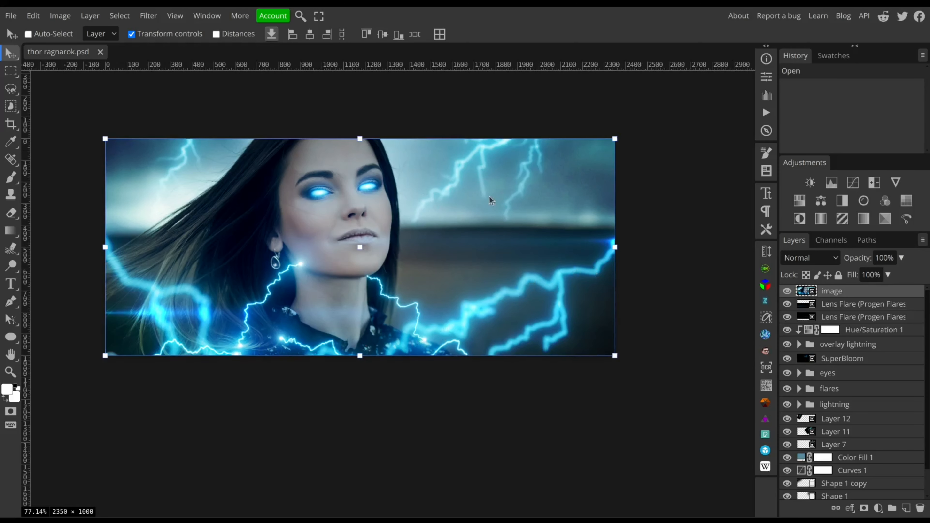
{"action": "scroll", "coordinate": [325, 195], "scroll_direction": "up", "scroll_amount": 4}
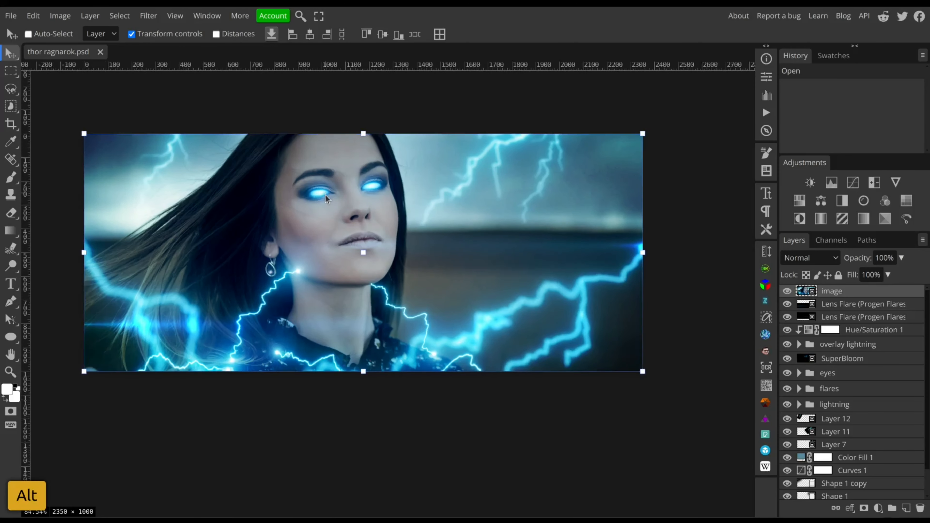
{"action": "scroll", "coordinate": [325, 197], "scroll_direction": "down", "scroll_amount": 3}
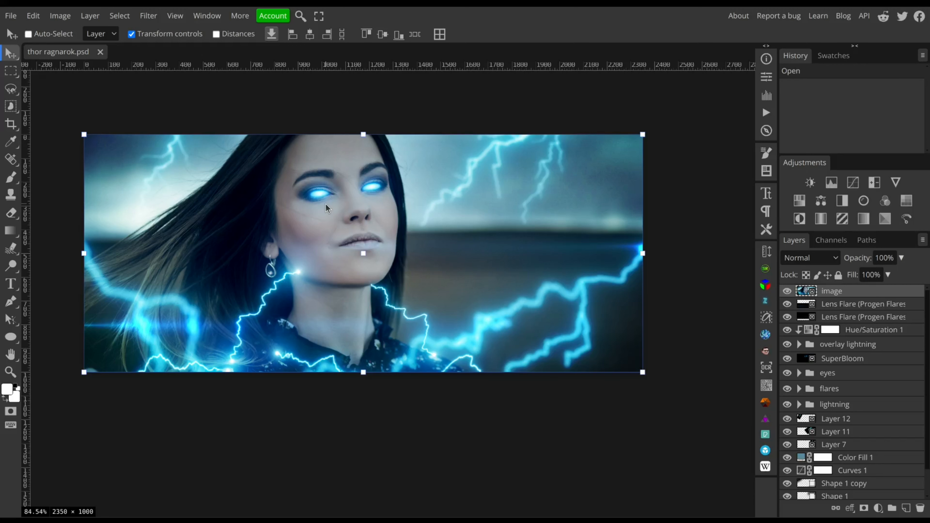
{"action": "left_click_drag", "start_coordinate": [499, 232], "coordinate": [472, 225]}
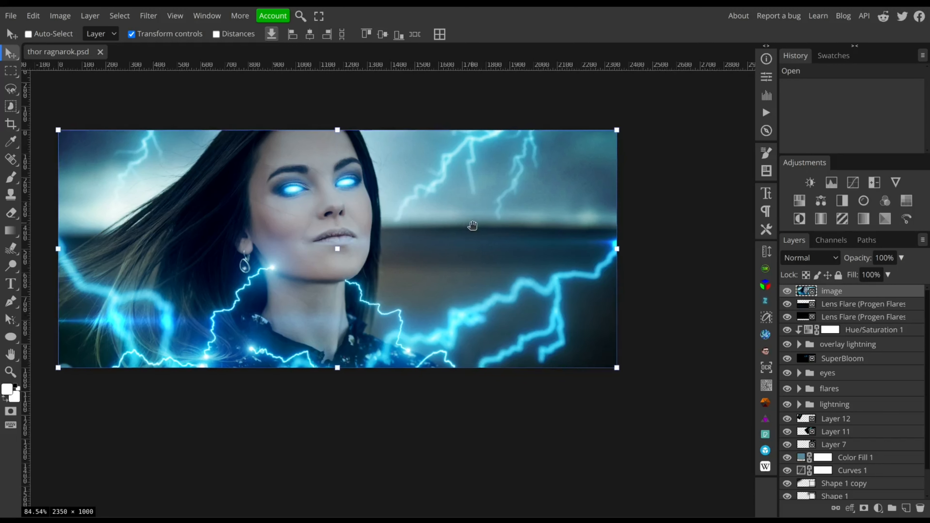
{"action": "scroll", "coordinate": [815, 303], "scroll_direction": "down", "scroll_amount": 1}
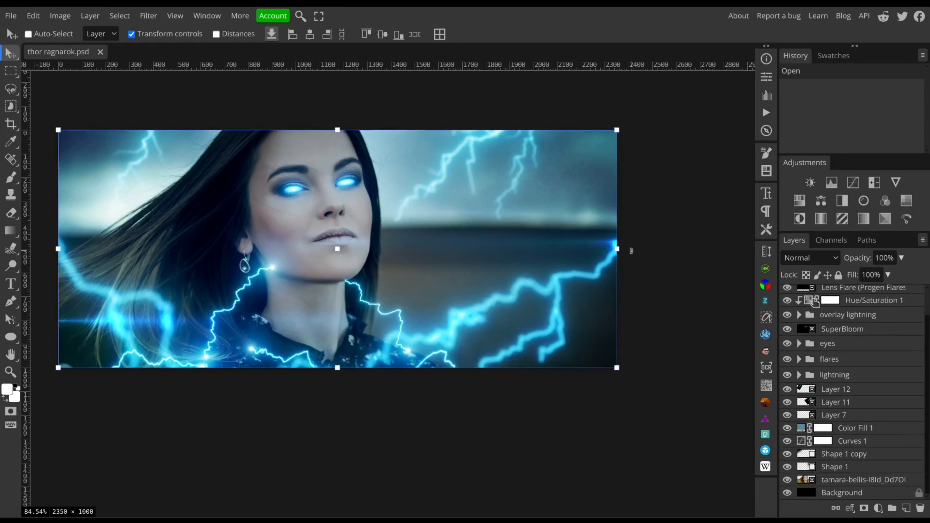
{"action": "left_click_drag", "start_coordinate": [458, 193], "coordinate": [506, 216]}
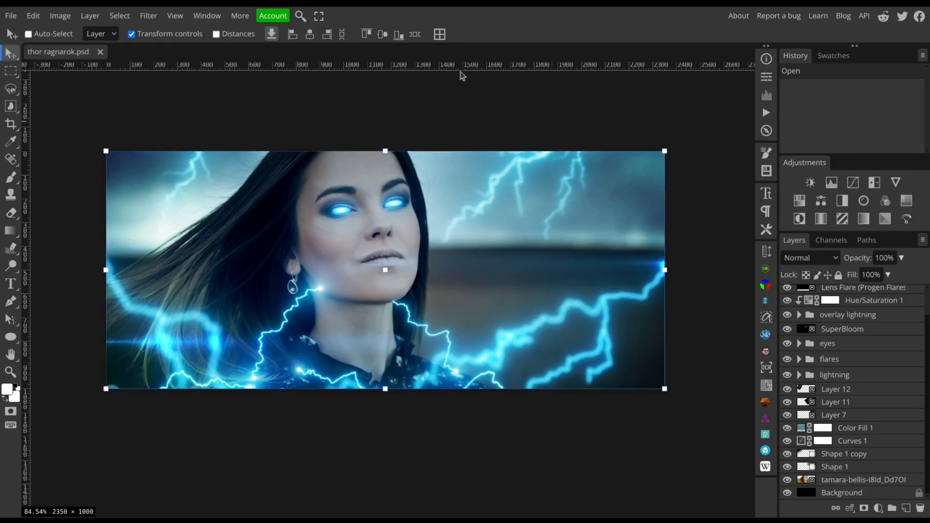
{"action": "left_click", "coordinate": [207, 16]}
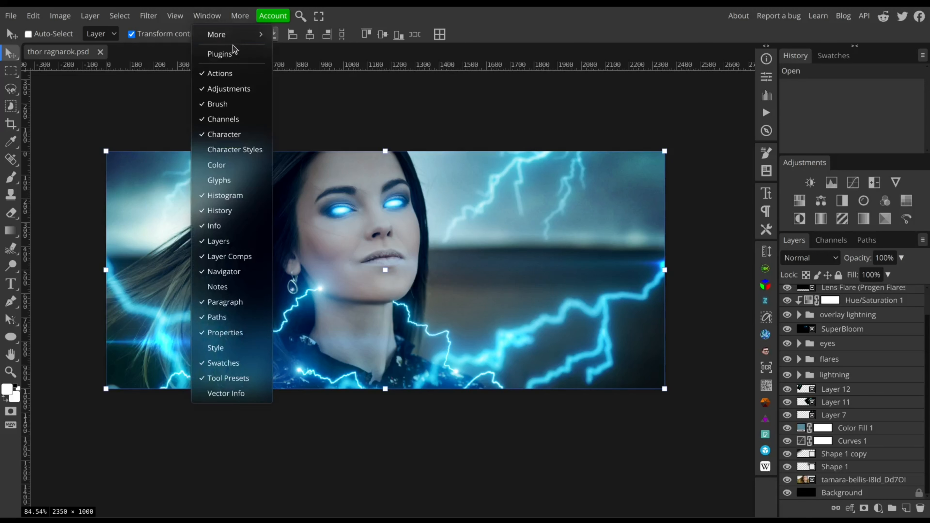
{"action": "left_click", "coordinate": [220, 54]}
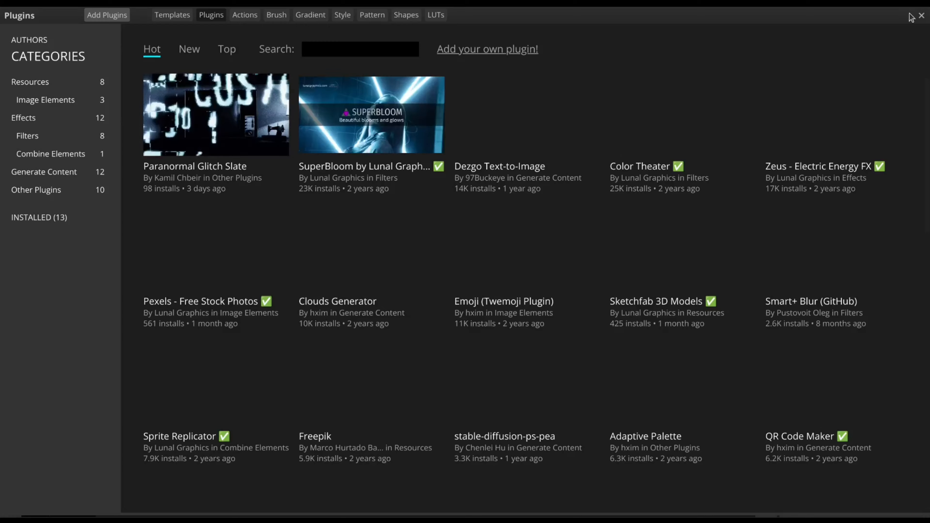
{"action": "left_click", "coordinate": [921, 15]}
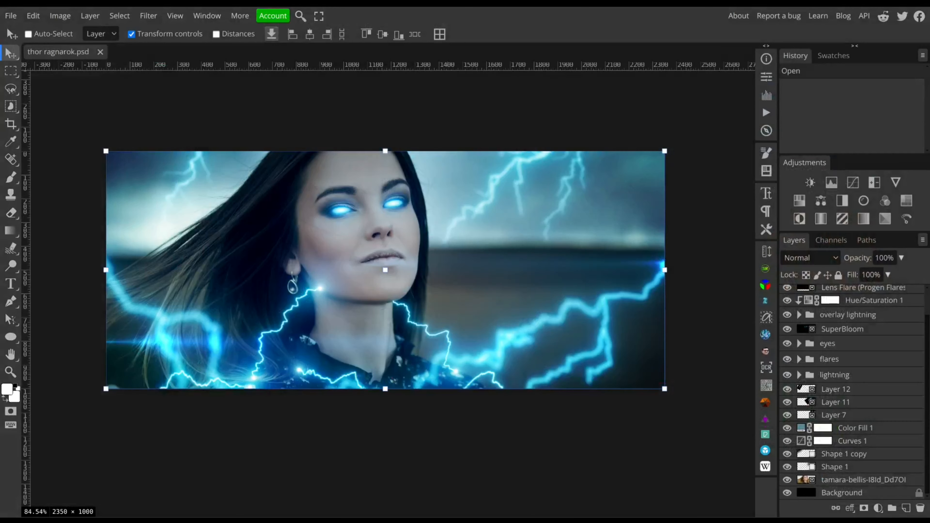
Step: Open the plugin gallery and view the details page of the Zeus - Electric Energy FX plugin
{"action": "left_click", "coordinate": [207, 16]}
{"action": "left_click", "coordinate": [222, 54]}
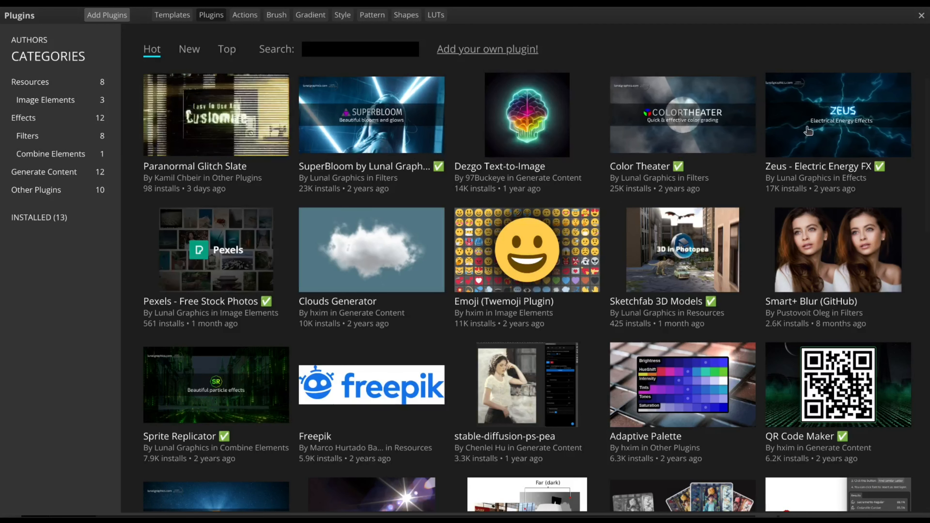
{"action": "left_click", "coordinate": [798, 130]}
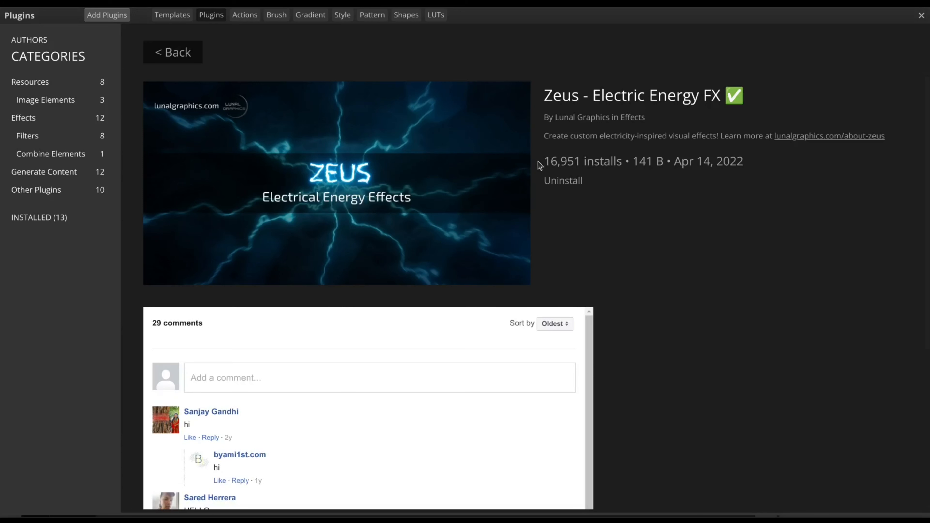
{"action": "scroll", "coordinate": [536, 162], "scroll_direction": "down", "scroll_amount": 2}
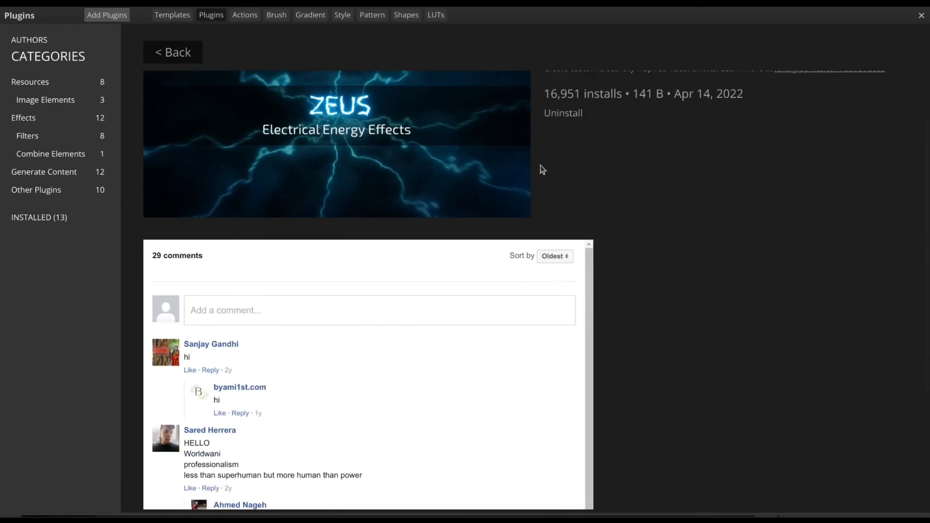
{"action": "scroll", "coordinate": [542, 169], "scroll_direction": "up", "scroll_amount": 2}
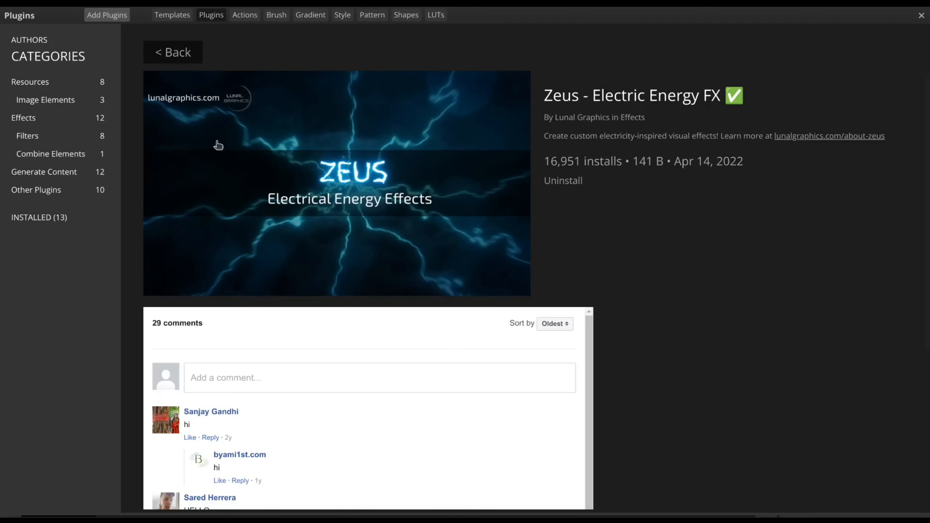
{"action": "left_click", "coordinate": [196, 52]}
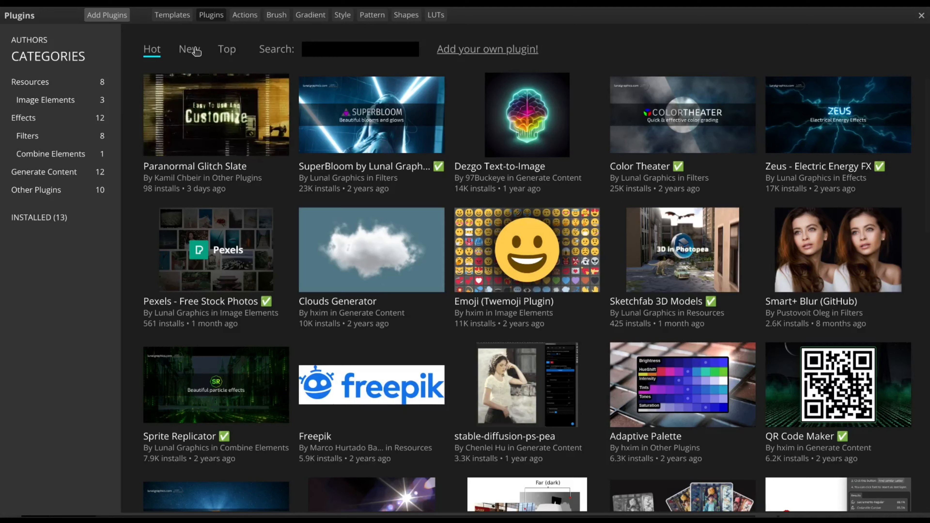
Step: View the details pages of the SuperBloom and Progen Flares 2 plugins and close the plugin gallery
{"action": "left_click", "coordinate": [370, 116]}
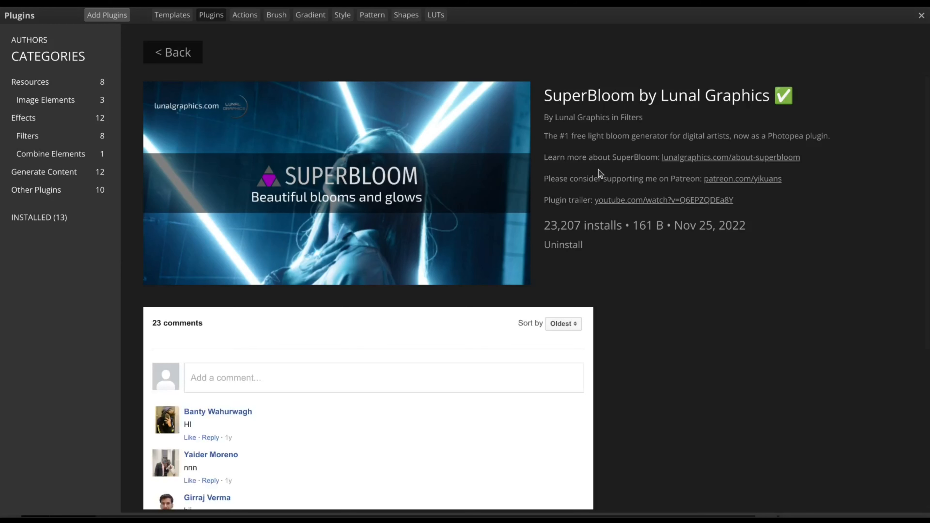
{"action": "left_click", "coordinate": [177, 45]}
{"action": "scroll", "coordinate": [498, 75], "scroll_direction": "down", "scroll_amount": 5}
{"action": "scroll", "coordinate": [498, 75], "scroll_direction": "down", "scroll_amount": 3}
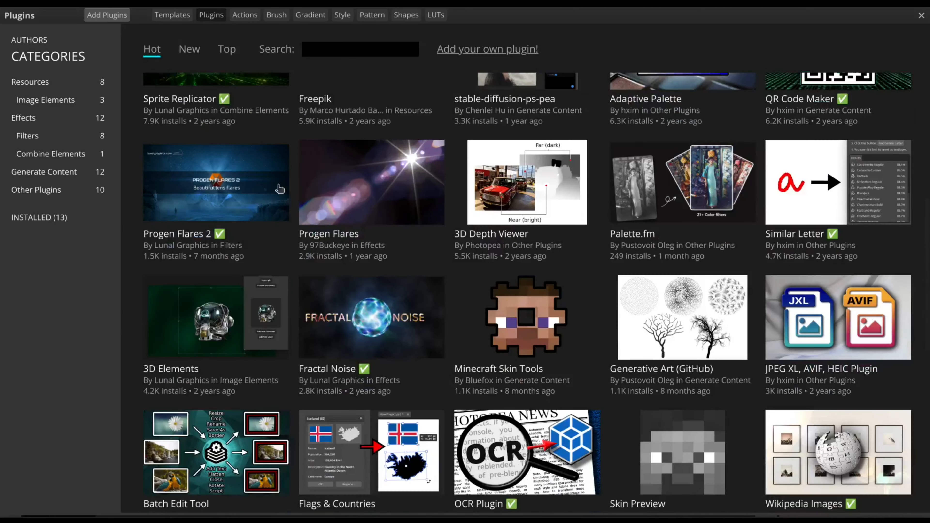
{"action": "left_click", "coordinate": [207, 188]}
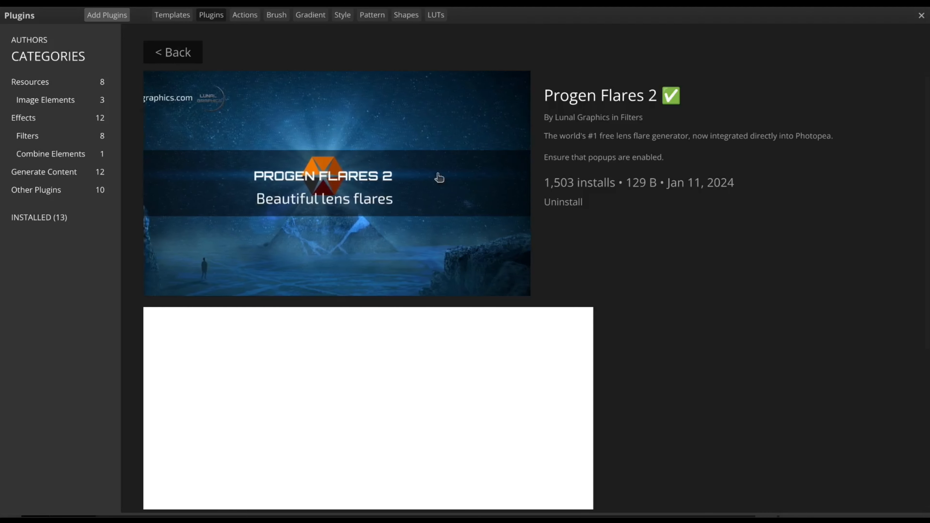
{"action": "left_click", "coordinate": [199, 56]}
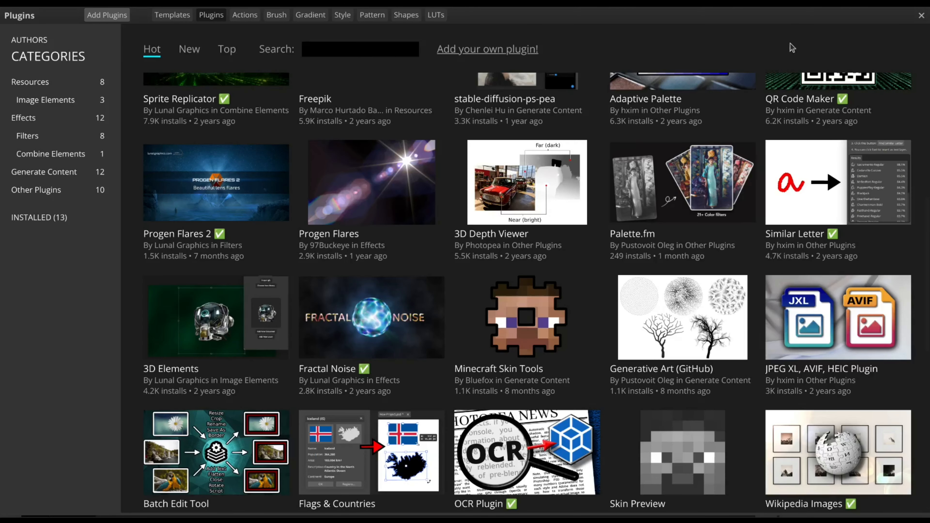
{"action": "left_click", "coordinate": [921, 16]}
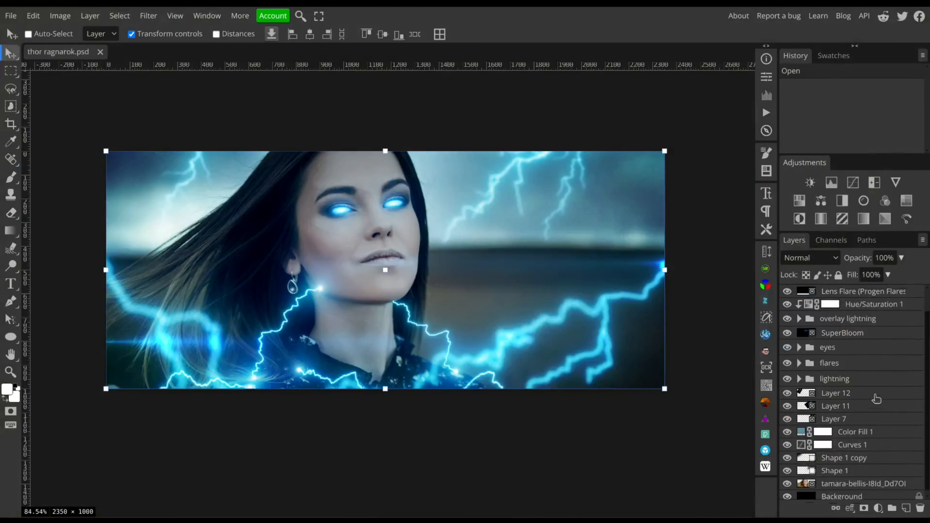
Step: Delete every layer and group above the original portrait photo, keeping only the photo and the Background layer
{"action": "scroll", "coordinate": [828, 304], "scroll_direction": "down", "scroll_amount": 1}
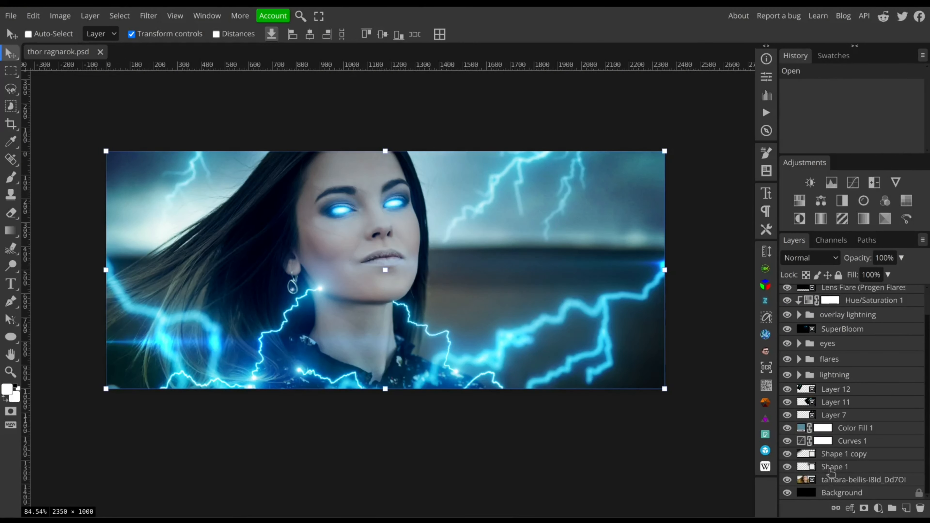
{"action": "scroll", "coordinate": [830, 471], "scroll_direction": "up", "scroll_amount": 1}
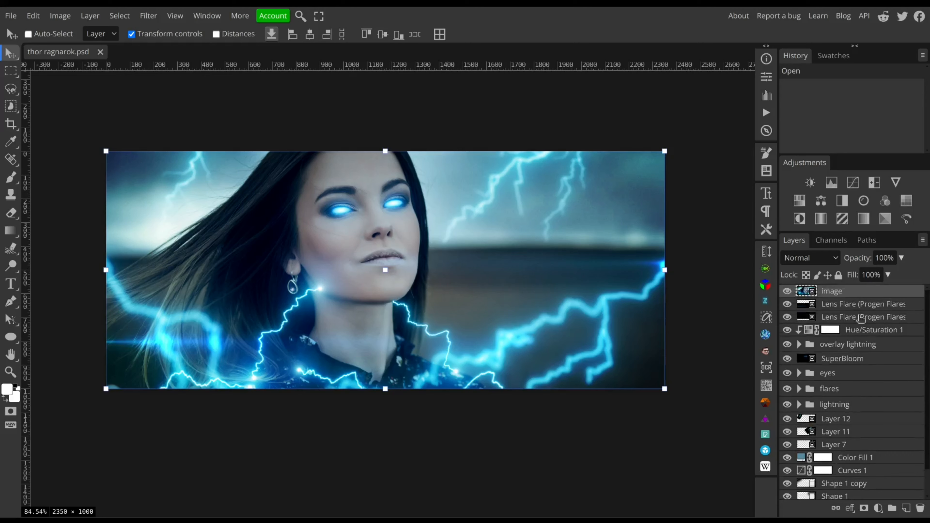
{"action": "left_click", "coordinate": [921, 509]}
{"action": "left_click", "coordinate": [921, 509]}
{"action": "left_click", "coordinate": [920, 509]}
{"action": "left_click", "coordinate": [920, 509]}
{"action": "left_click", "coordinate": [920, 508]}
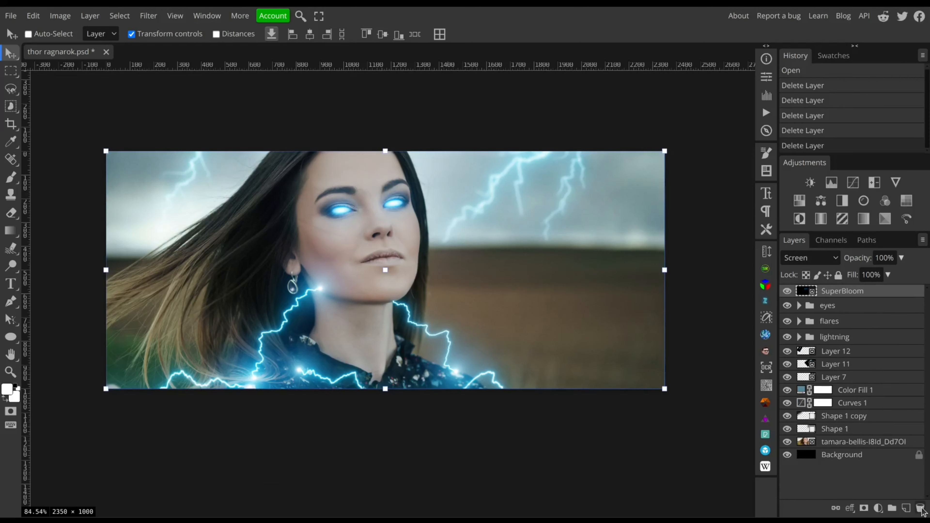
{"action": "left_click", "coordinate": [921, 509]}
{"action": "left_click", "coordinate": [921, 509]}
{"action": "left_click", "coordinate": [920, 508]}
{"action": "left_click", "coordinate": [920, 509]}
{"action": "left_click", "coordinate": [921, 509]}
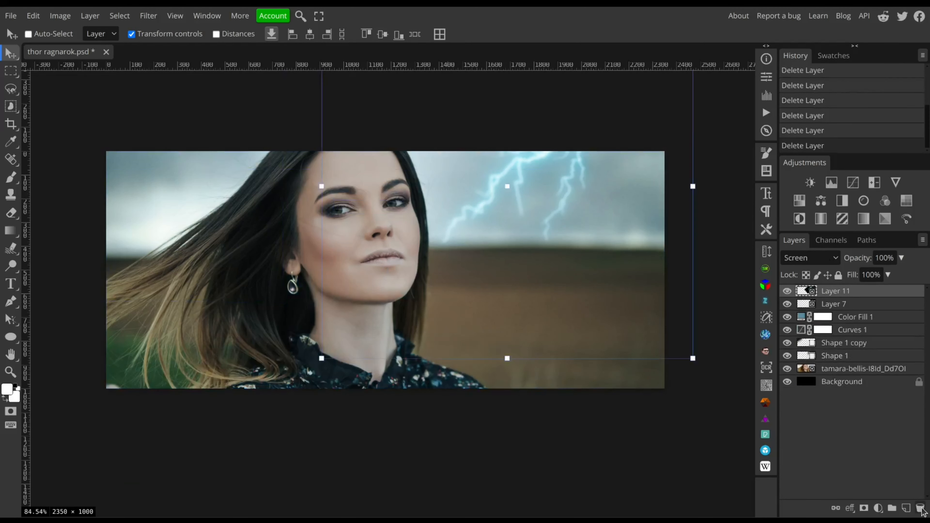
{"action": "left_click", "coordinate": [921, 509]}
{"action": "left_click", "coordinate": [921, 509]}
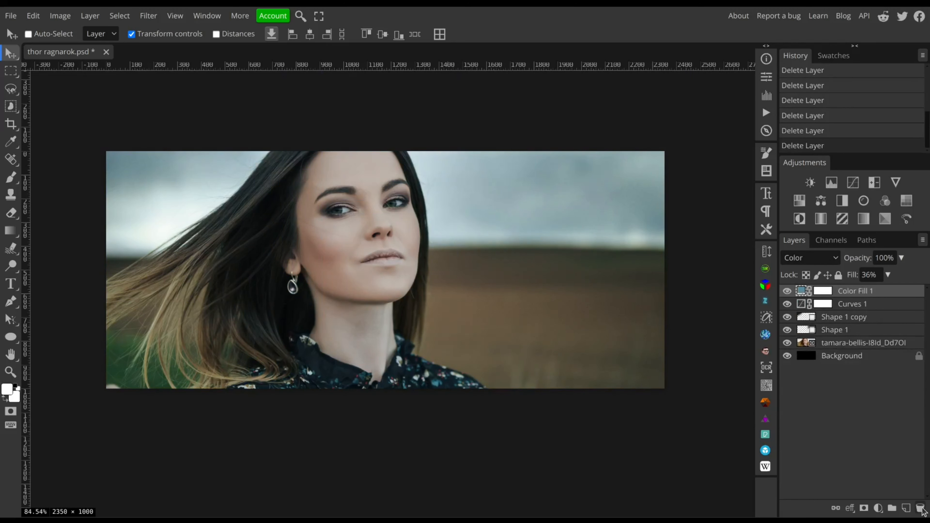
{"action": "left_click", "coordinate": [920, 509]}
{"action": "left_click", "coordinate": [921, 508]}
{"action": "left_click", "coordinate": [921, 509]}
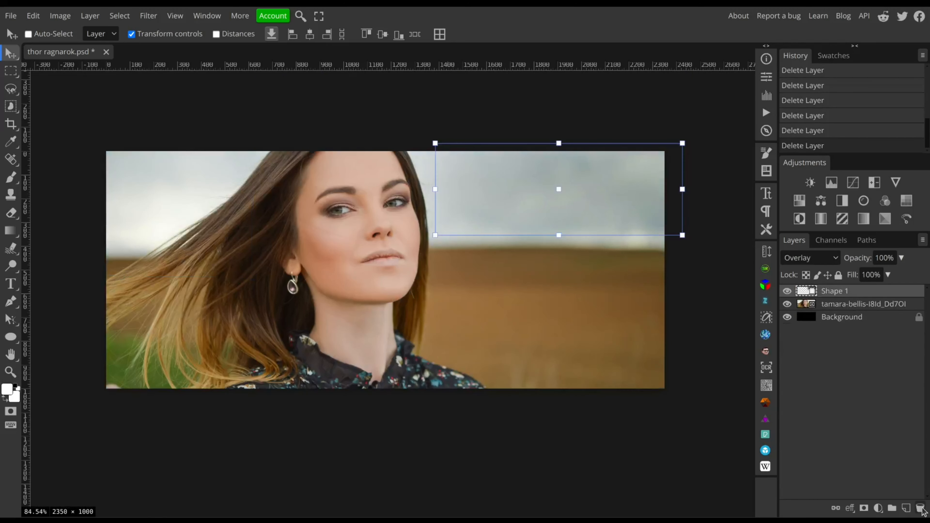
{"action": "left_click", "coordinate": [921, 509]}
Step: Revert the deletions of the Shape 1 and Shape 1 copy layers to preview their sky overlays, and redo both deletions
{"action": "left_click_drag", "start_coordinate": [484, 350], "coordinate": [473, 358]}
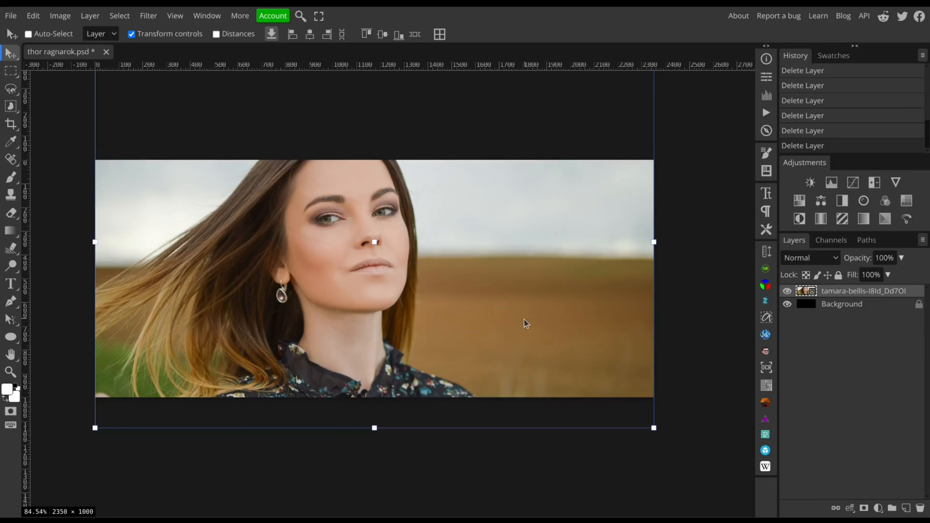
{"action": "left_click_drag", "start_coordinate": [526, 323], "coordinate": [532, 326]}
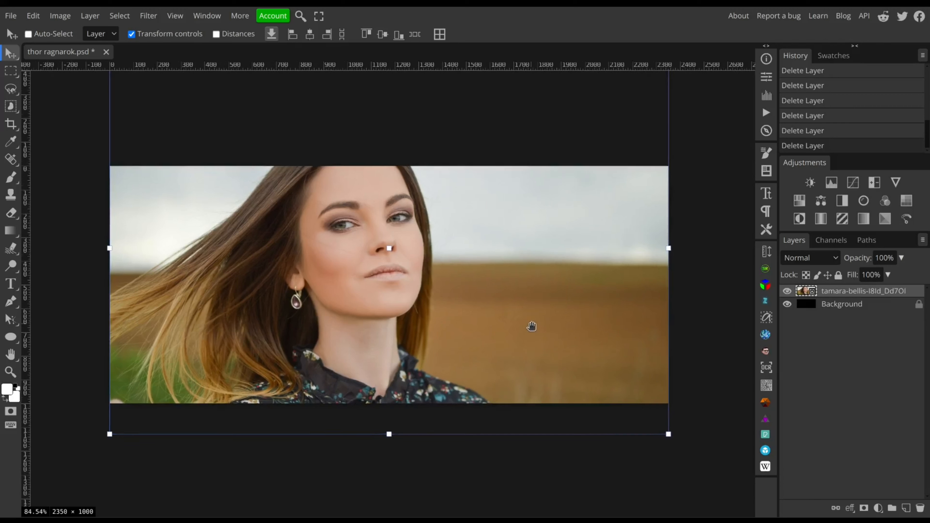
{"action": "left_click", "coordinate": [826, 130]}
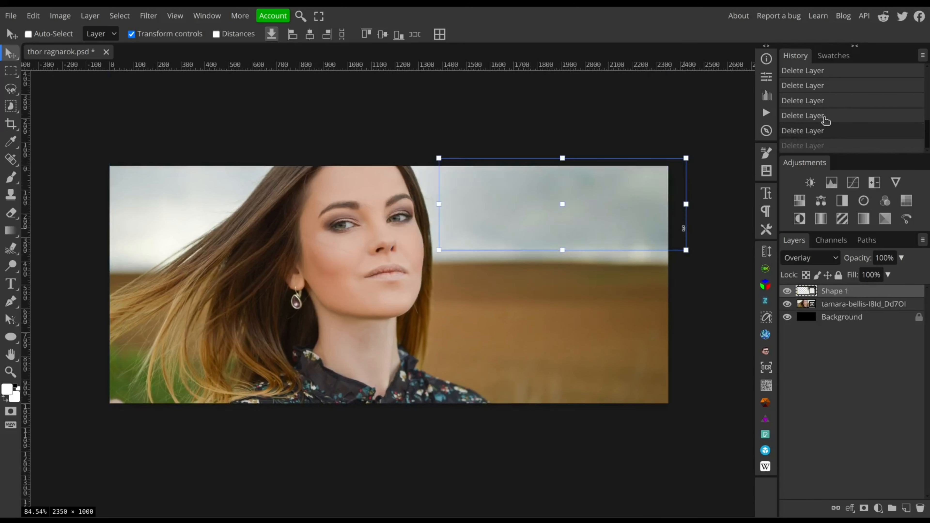
{"action": "left_click", "coordinate": [824, 116]}
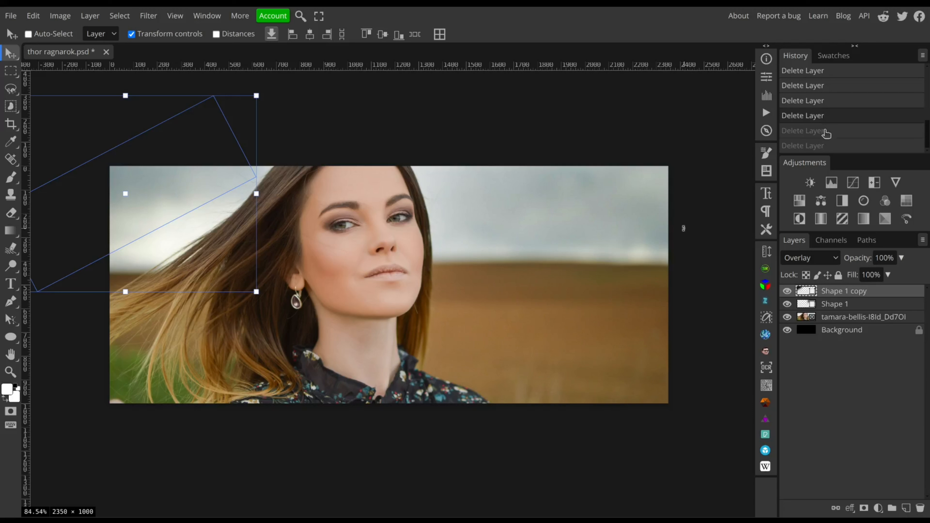
{"action": "key", "text": "ctrl+shift+z"}
{"action": "key", "text": "ctrl+shift+z"}
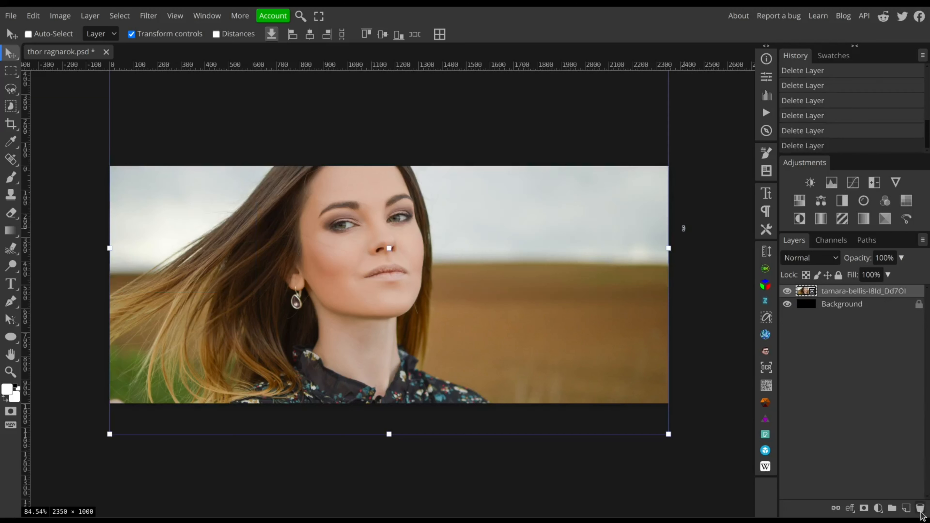
Step: Draw a closed, black-filled four-point shape with the Pen tool in Shape mode over the sky beside the windblown hair
{"action": "left_click", "coordinate": [10, 301]}
{"action": "left_click", "coordinate": [32, 39]}
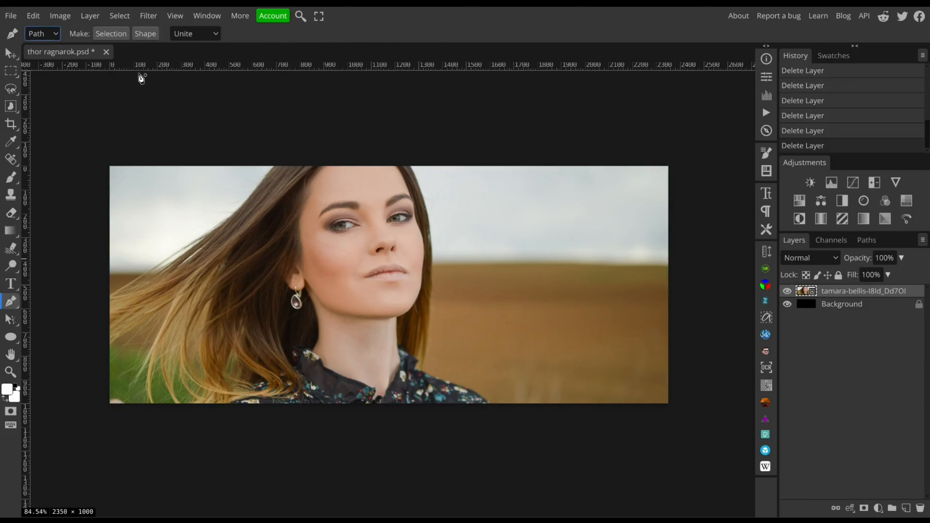
{"action": "left_click", "coordinate": [48, 52]}
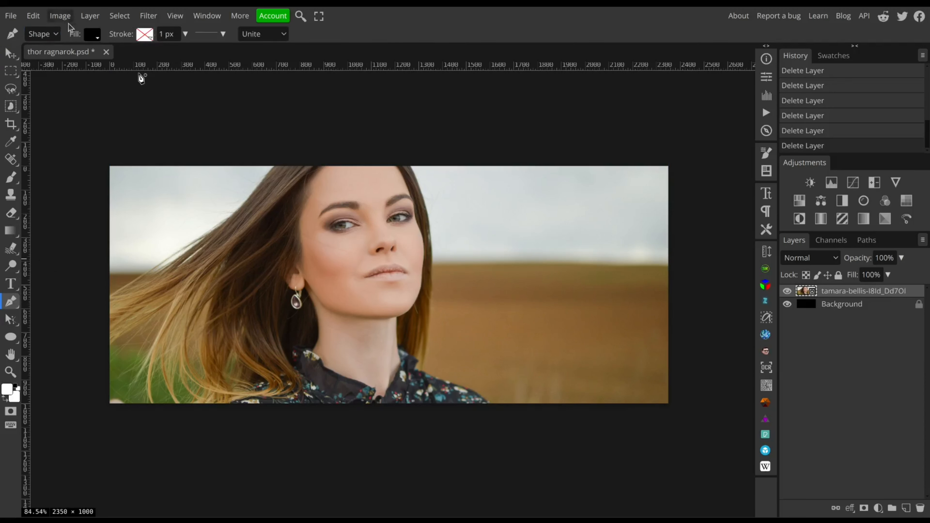
{"action": "left_click", "coordinate": [91, 35]}
{"action": "left_click", "coordinate": [82, 137]}
{"action": "left_click", "coordinate": [266, 143]}
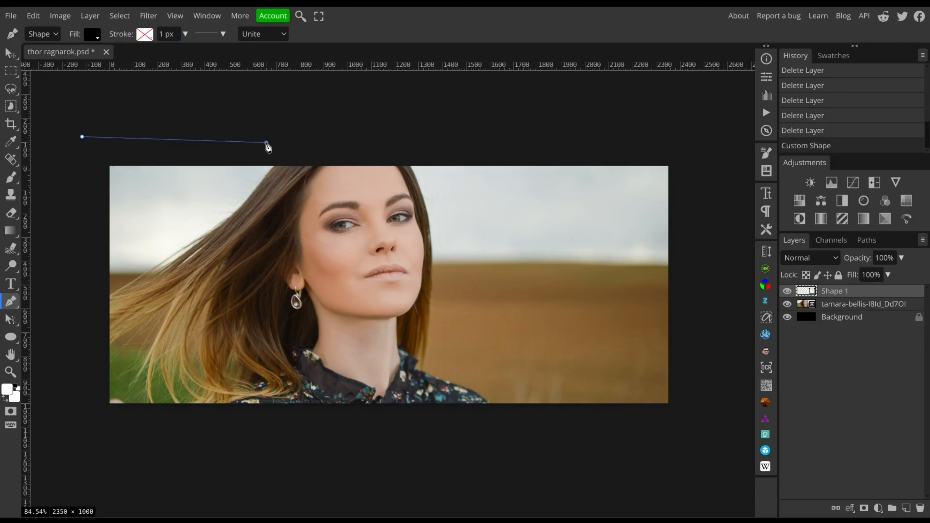
{"action": "left_click", "coordinate": [155, 256]}
{"action": "left_click", "coordinate": [73, 258]}
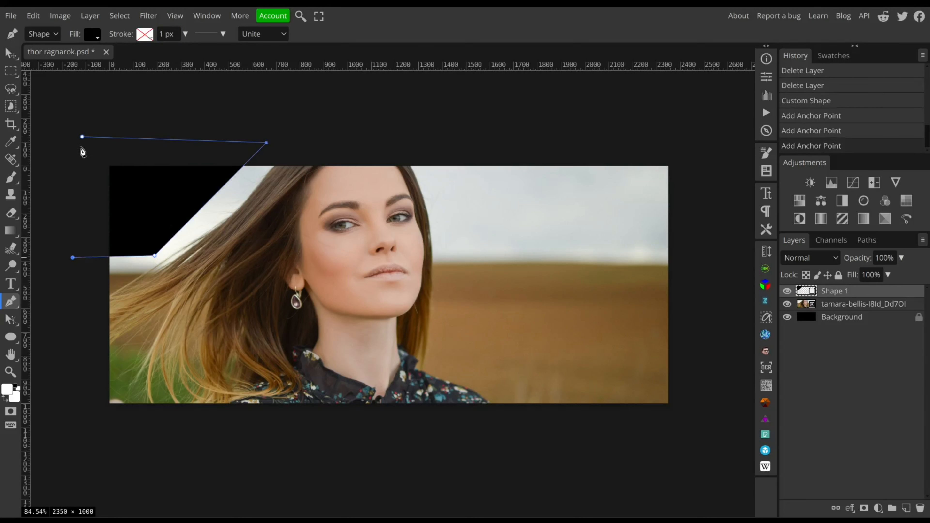
{"action": "left_click", "coordinate": [82, 136]}
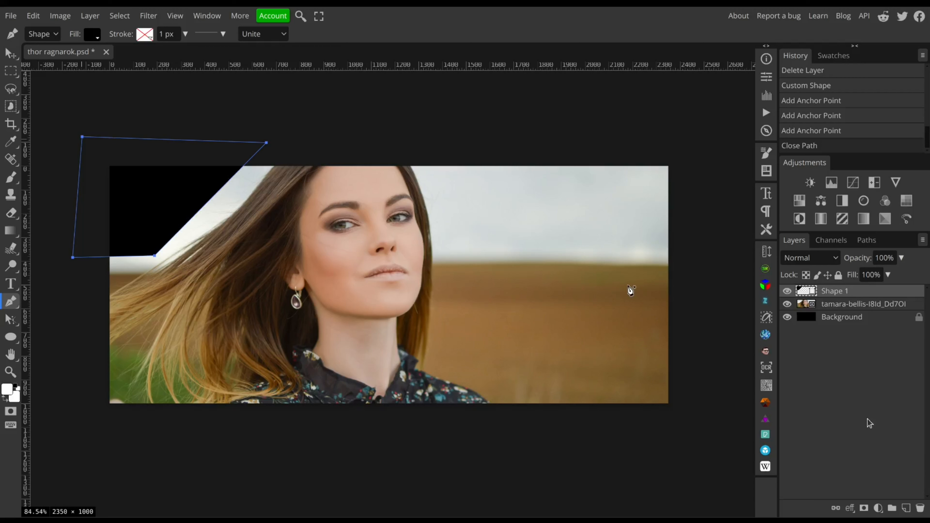
Step: Add a new layer and draw a closed black four-point shape on it, covering the sky on the right side of the photo above the horizon
{"action": "left_click", "coordinate": [906, 509]}
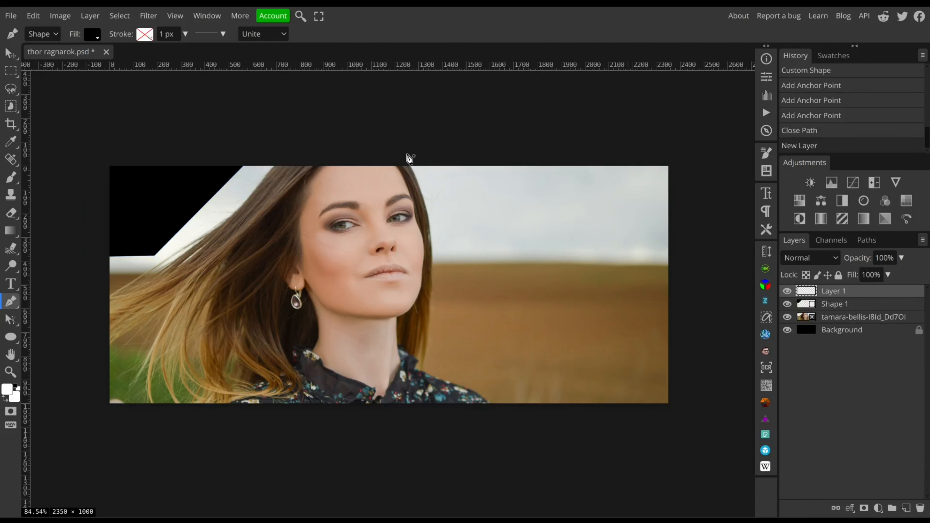
{"action": "left_click", "coordinate": [417, 159]}
{"action": "left_click", "coordinate": [444, 253]}
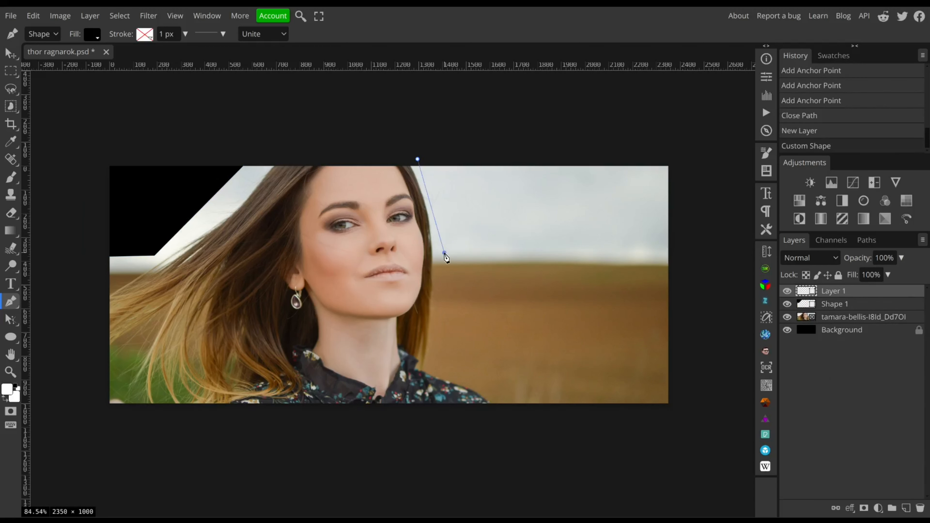
{"action": "left_click", "coordinate": [693, 254]}
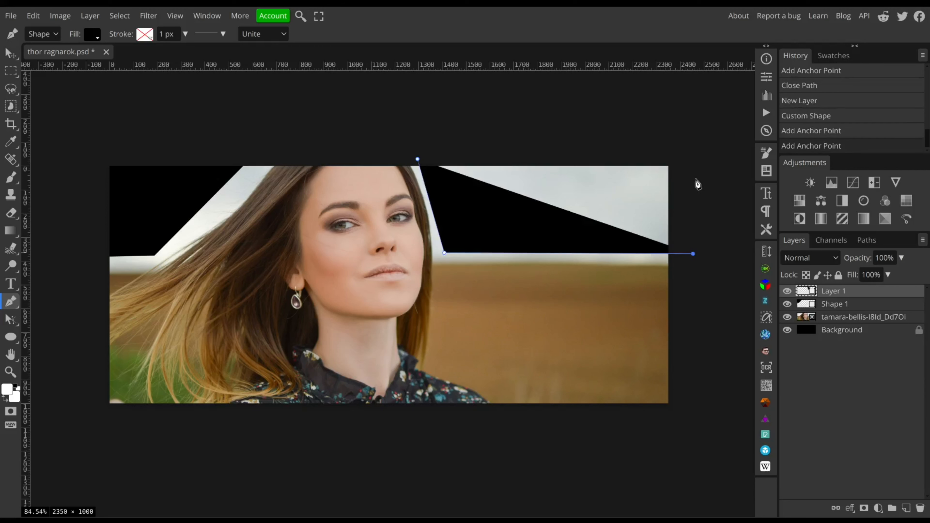
{"action": "left_click", "coordinate": [691, 142]}
{"action": "left_click", "coordinate": [417, 159]}
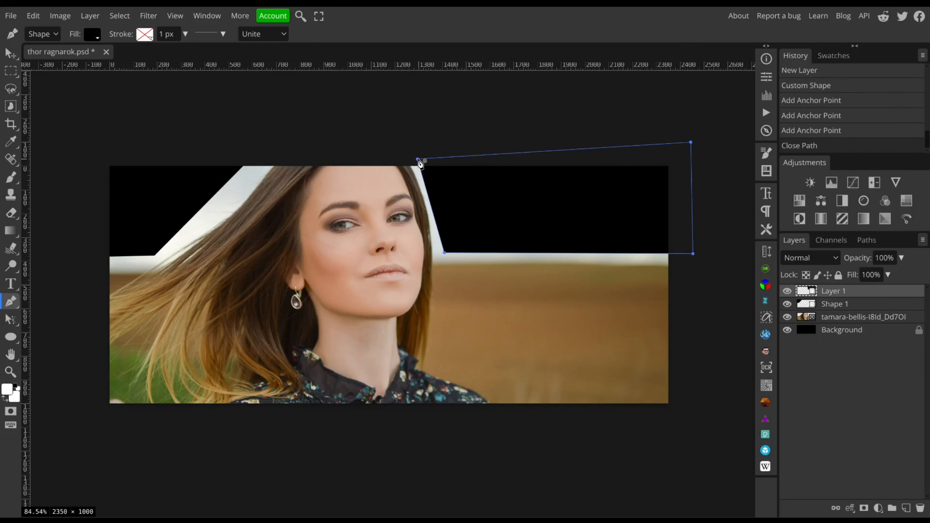
Step: Toggle the visibility of Layer 1 to compare the sky with and without its black shape
{"action": "left_click", "coordinate": [788, 291]}
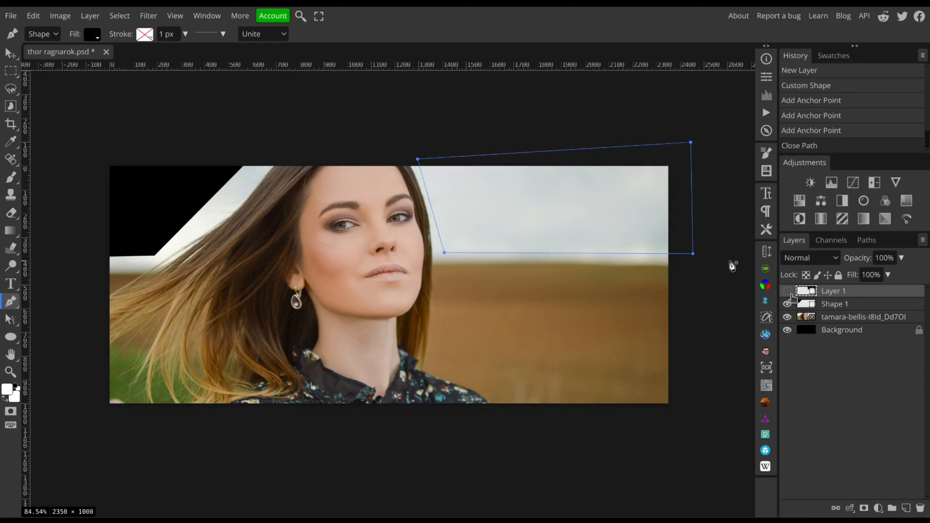
{"action": "left_click", "coordinate": [788, 292]}
{"action": "left_click", "coordinate": [788, 291]}
{"action": "left_click", "coordinate": [787, 291]}
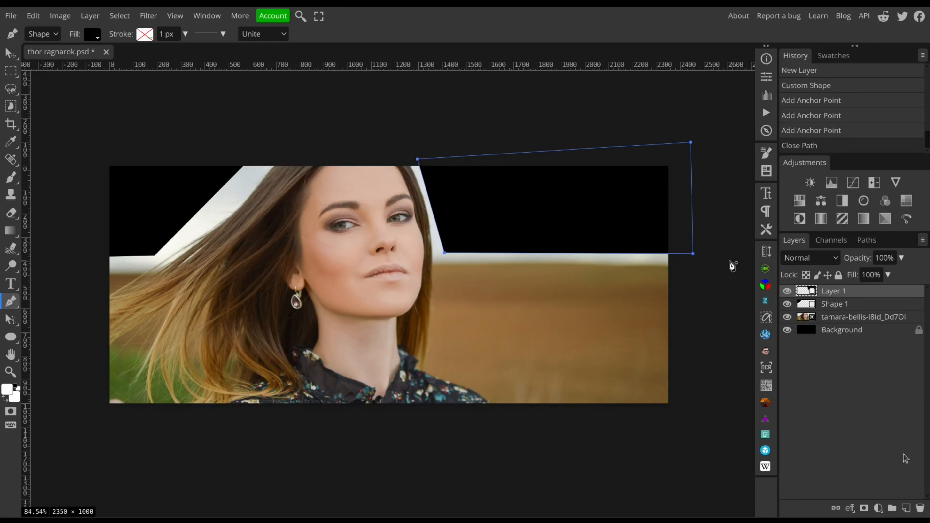
{"action": "left_click", "coordinate": [907, 507]}
{"action": "left_click", "coordinate": [582, 308]}
{"action": "left_click", "coordinate": [553, 341]}
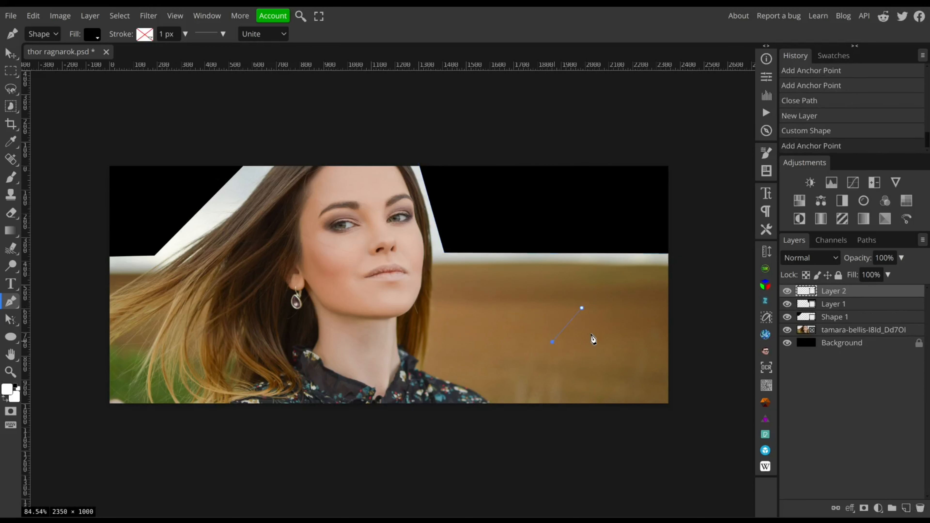
{"action": "left_click", "coordinate": [592, 334]}
{"action": "left_click", "coordinate": [921, 509]}
{"action": "left_click", "coordinate": [920, 509]}
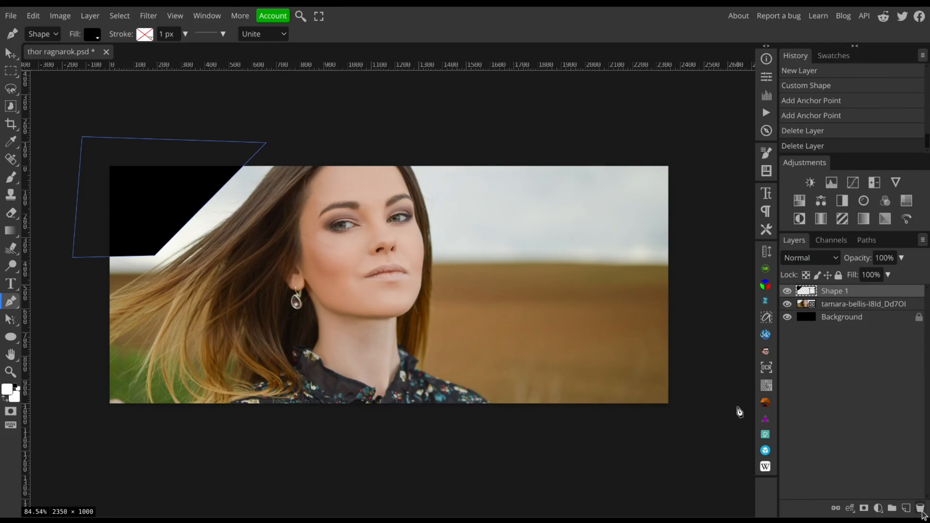
{"action": "left_click", "coordinate": [835, 136]}
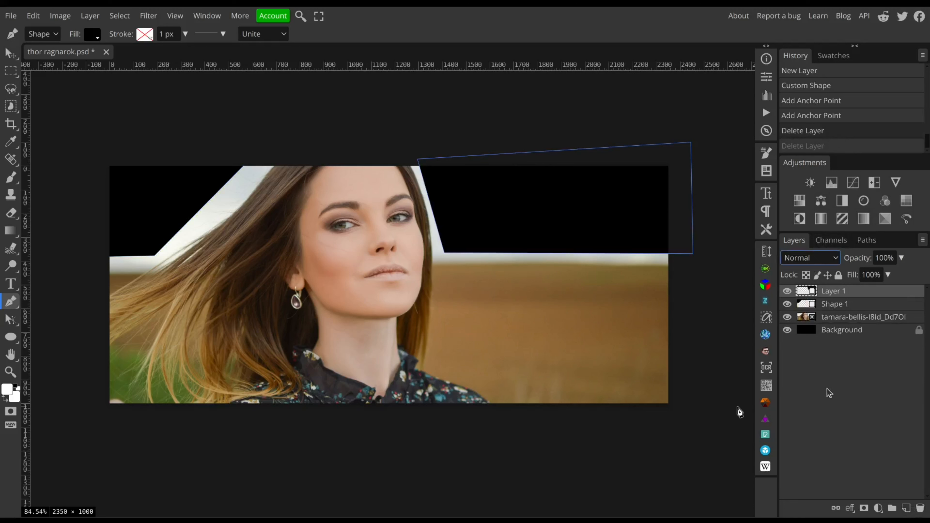
Step: Set the blend mode of both sky shape layers, Layer 1 and Shape 1, to Overlay
{"action": "left_click", "coordinate": [812, 306]}
{"action": "left_click", "coordinate": [821, 304]}
{"action": "left_click", "coordinate": [805, 253]}
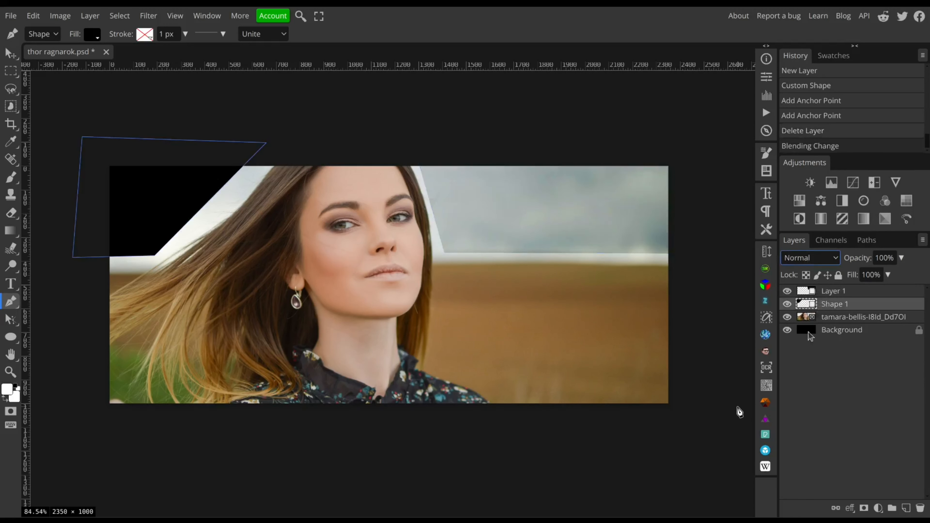
{"action": "key", "text": "o"}
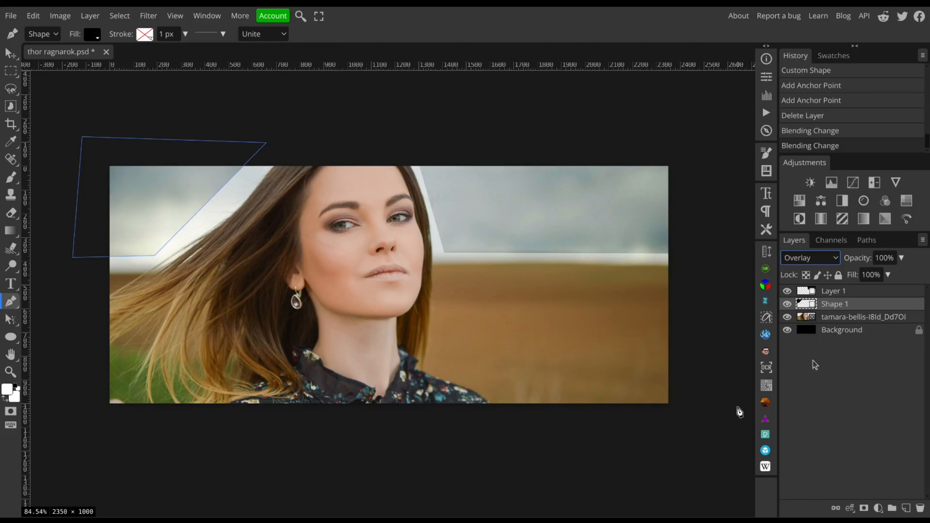
{"action": "left_click", "coordinate": [847, 310]}
{"action": "left_click", "coordinate": [848, 295]}
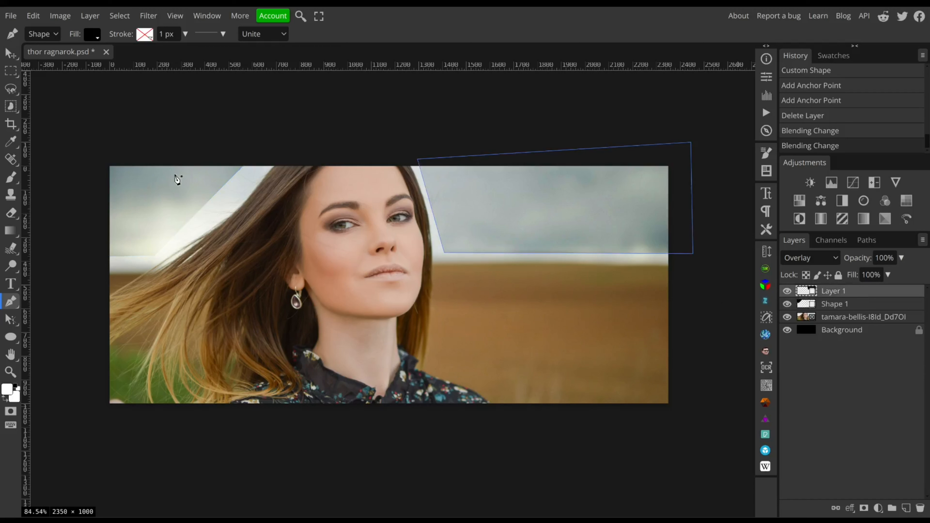
Step: Feather the vector masks of Shape 1 and Layer 1 to soften their edges, using 37 px for Layer 1
{"action": "left_click", "coordinate": [858, 304]}
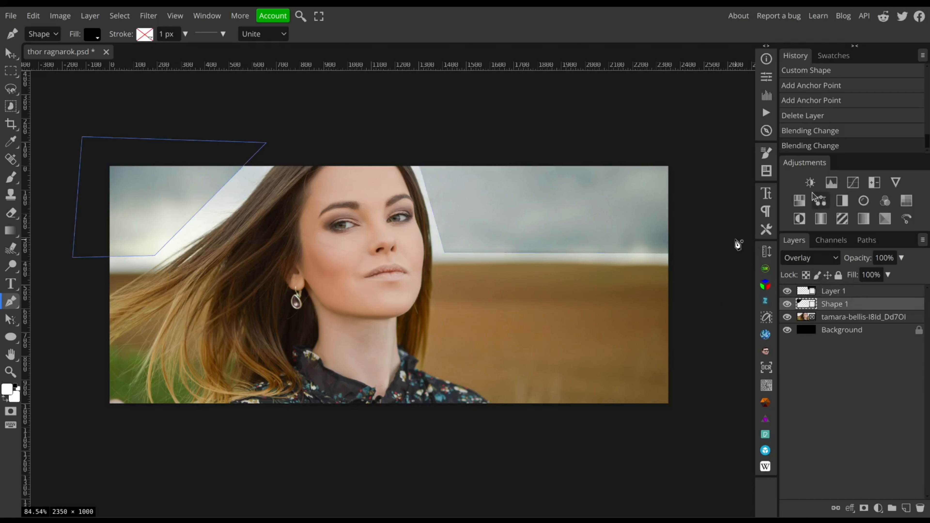
{"action": "left_click", "coordinate": [766, 78]}
{"action": "left_click", "coordinate": [628, 90]}
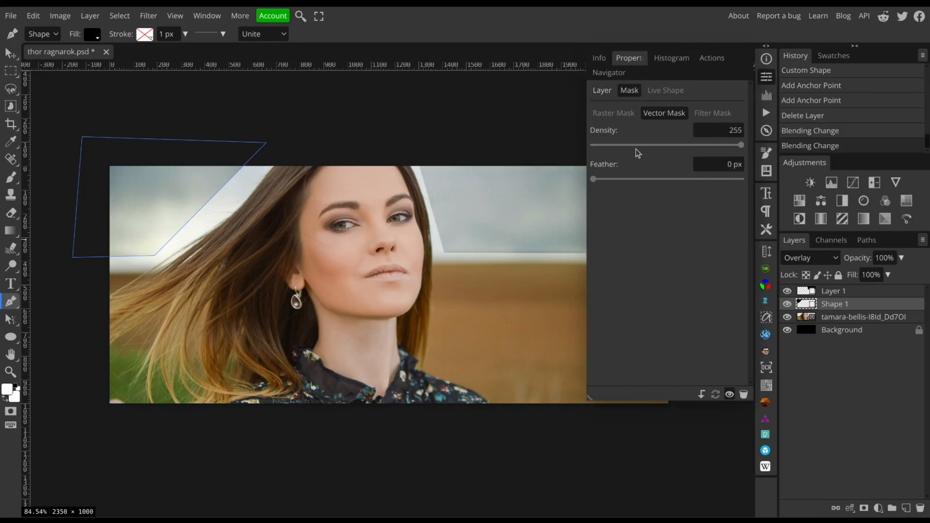
{"action": "left_click_drag", "start_coordinate": [651, 181], "coordinate": [679, 179]}
{"action": "left_click", "coordinate": [808, 291]}
{"action": "left_click", "coordinate": [629, 91]}
{"action": "left_click", "coordinate": [650, 179]}
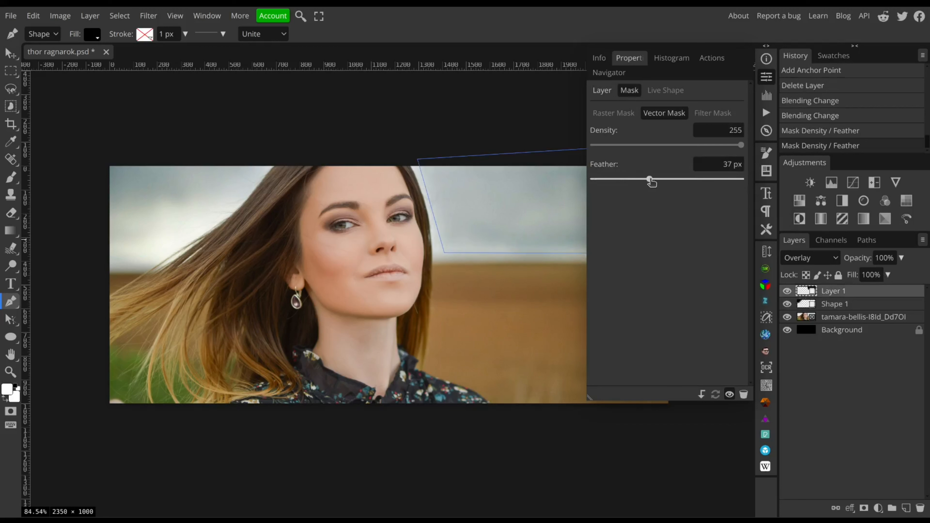
{"action": "left_click", "coordinate": [766, 77]}
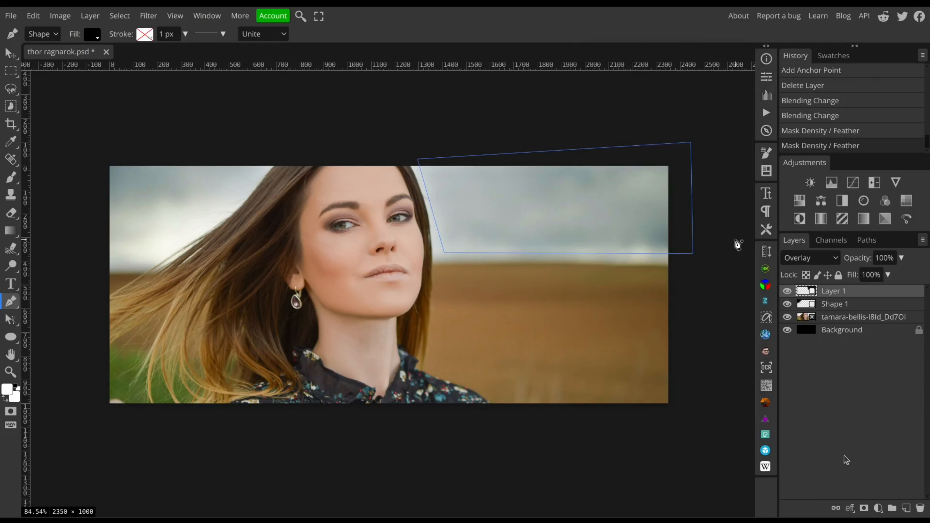
Step: Add a Curves adjustment layer on top and pull its shadow and highlight points slightly down to darken the image
{"action": "left_click", "coordinate": [879, 508]}
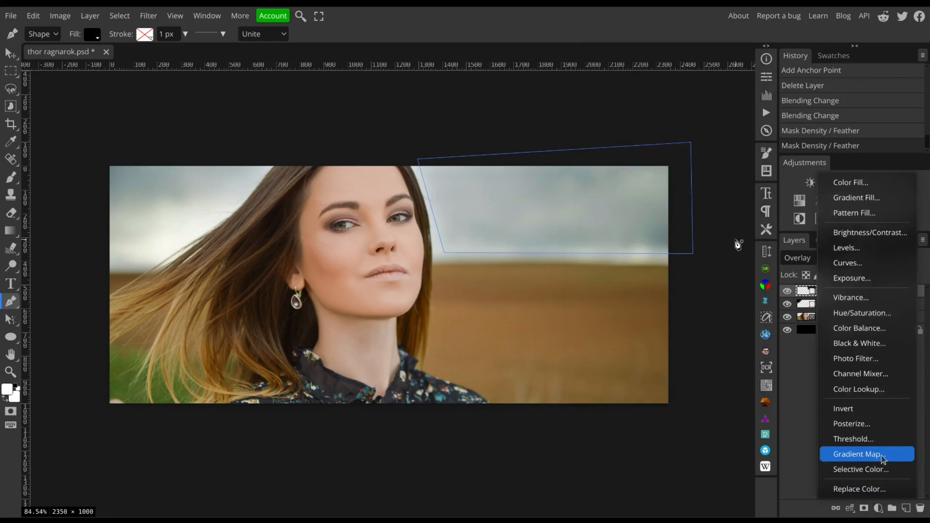
{"action": "left_click", "coordinate": [866, 263]}
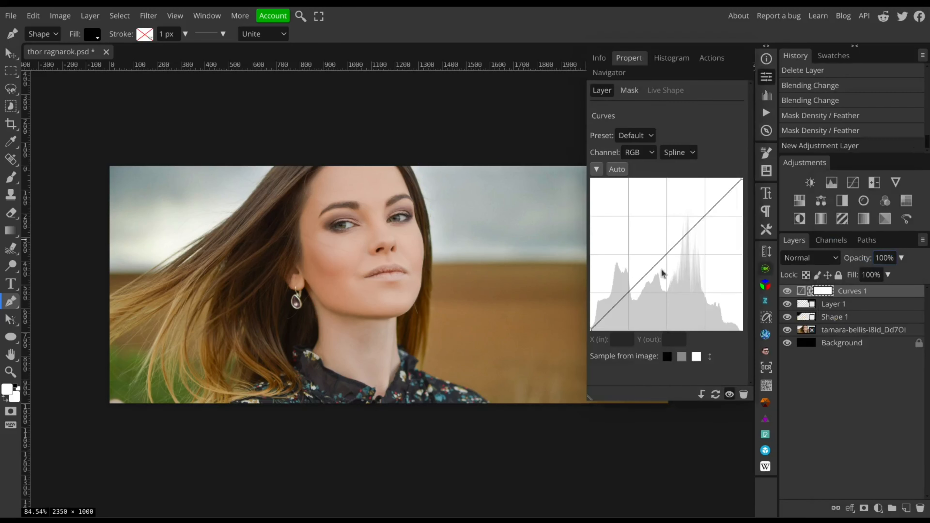
{"action": "left_click", "coordinate": [623, 305]}
{"action": "left_click_drag", "start_coordinate": [717, 204], "coordinate": [714, 210]}
{"action": "left_click", "coordinate": [766, 77]}
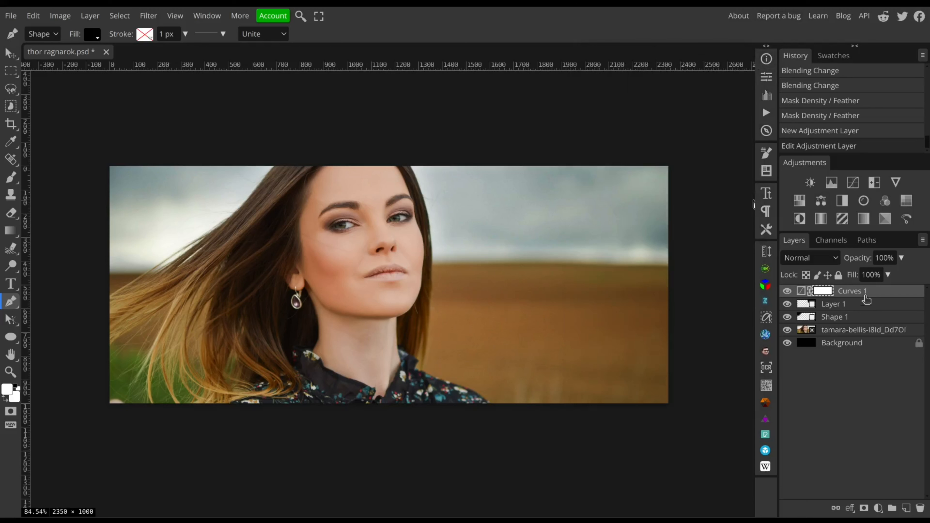
Step: Set the vector mask feather of Layer 1 to 48 px
{"action": "left_click", "coordinate": [865, 307]}
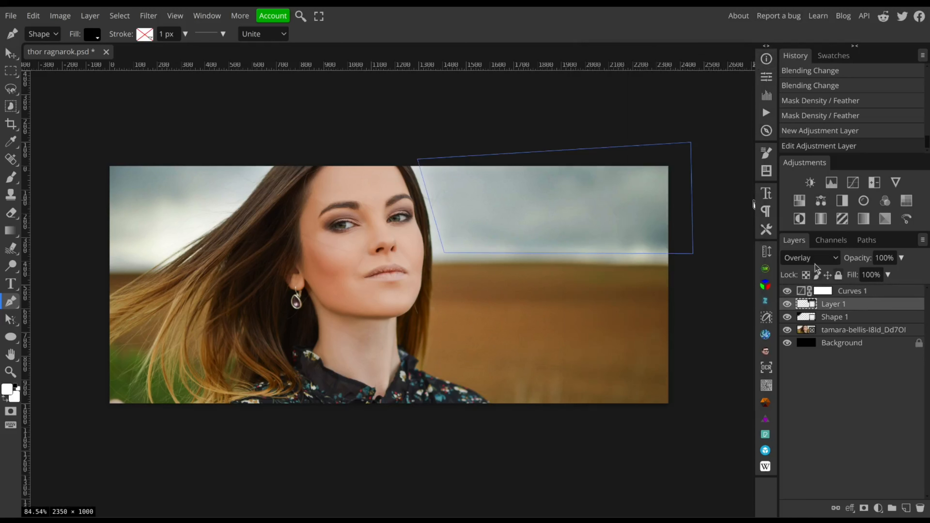
{"action": "left_click", "coordinate": [766, 77]}
{"action": "left_click_drag", "start_coordinate": [652, 179], "coordinate": [658, 181]}
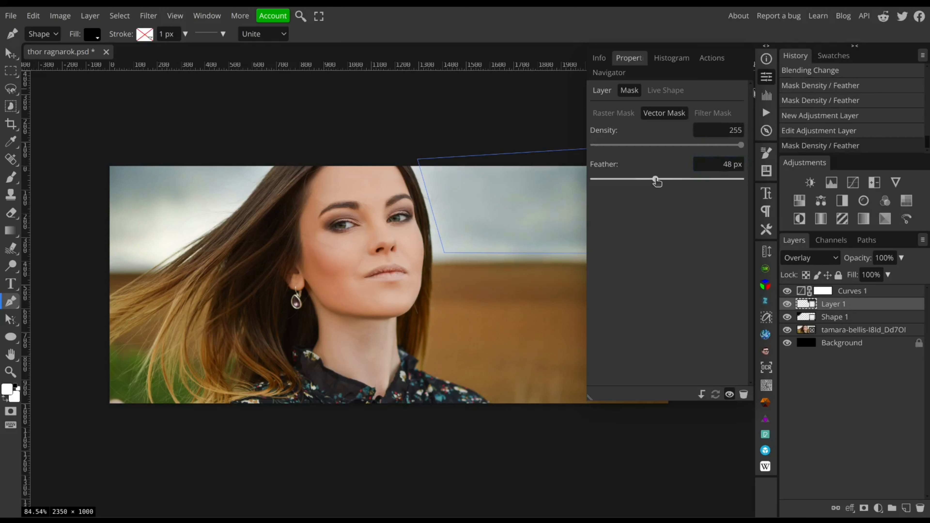
{"action": "left_click", "coordinate": [766, 78]}
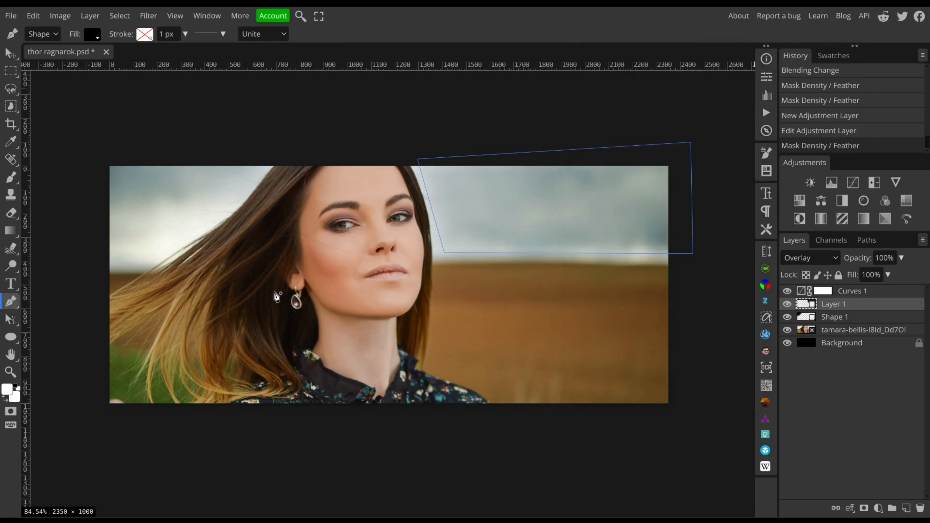
Step: Compare the image with and without the Curves 1 adjustment and set that layer's blend mode to Luminosity
{"action": "left_click", "coordinate": [787, 291]}
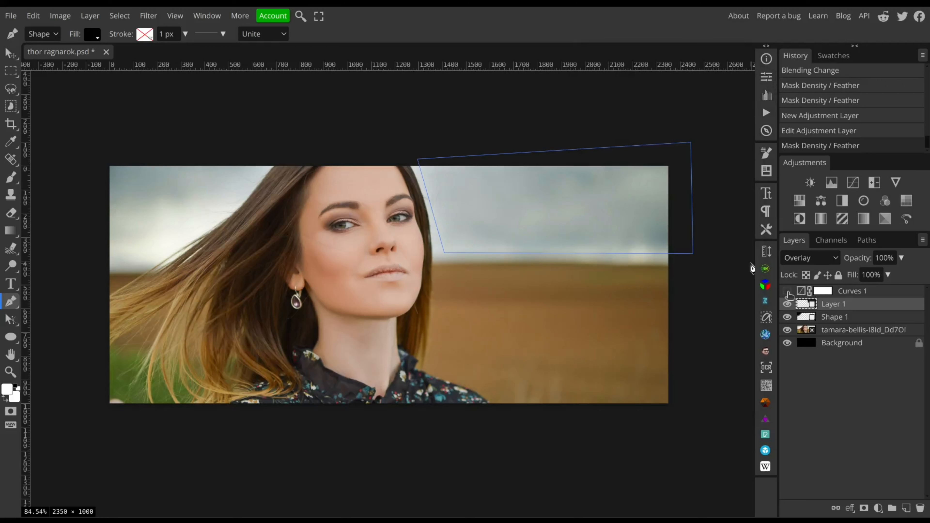
{"action": "left_click", "coordinate": [787, 291]}
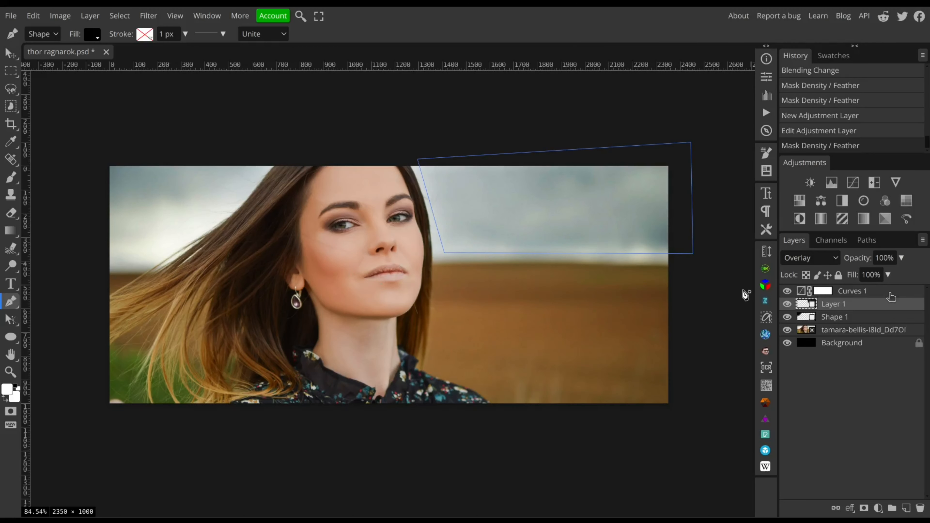
{"action": "left_click", "coordinate": [879, 291]}
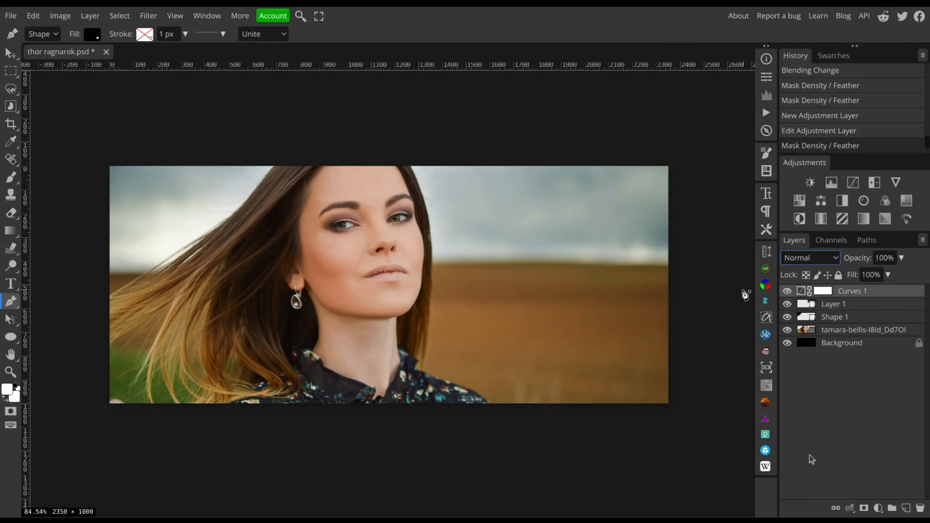
{"action": "key", "text": "shift+alt+y"}
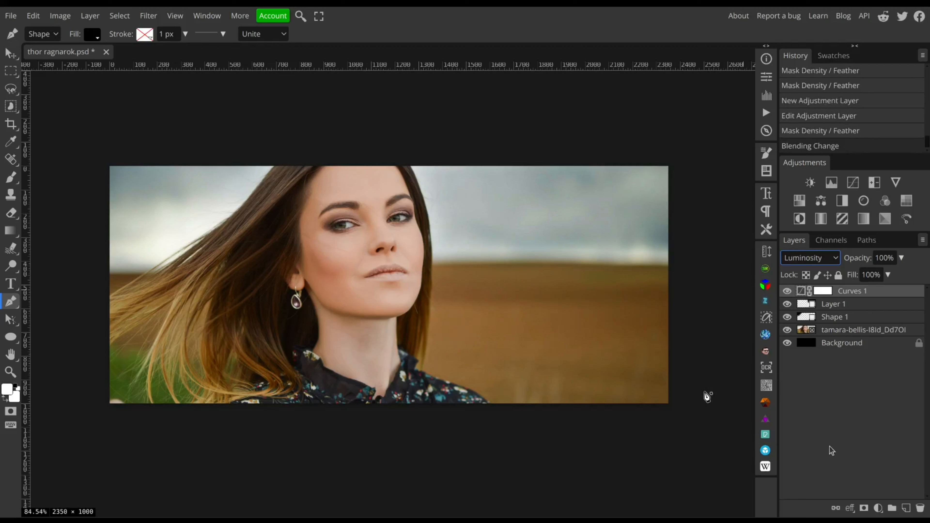
Step: Add a solid Color Fill layer above Curves 1 in muted blue #4e748f
{"action": "left_click", "coordinate": [879, 508]}
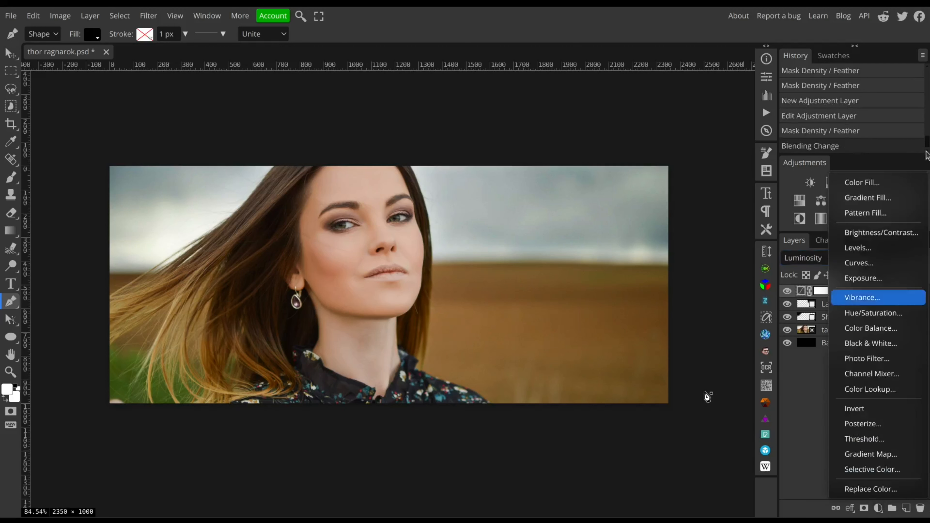
{"action": "left_click", "coordinate": [909, 181]}
{"action": "left_click", "coordinate": [325, 175]}
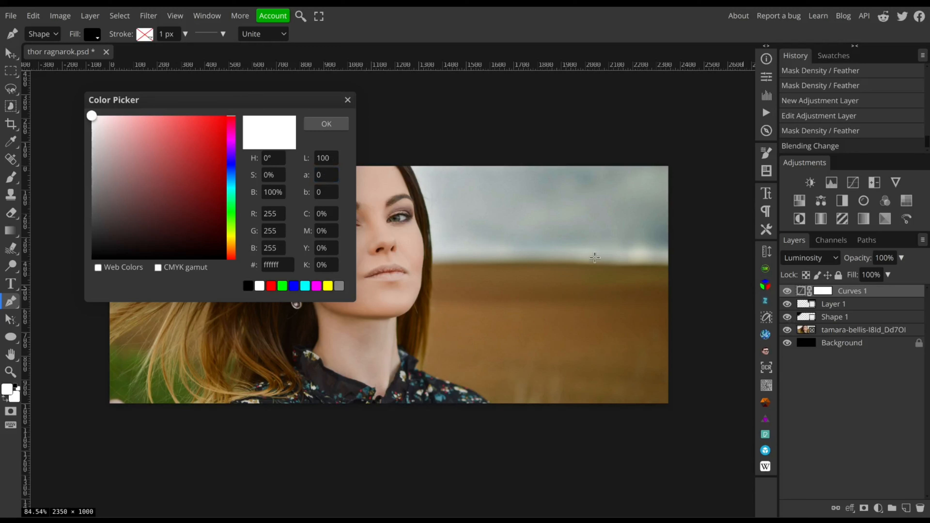
{"action": "left_click", "coordinate": [879, 508]}
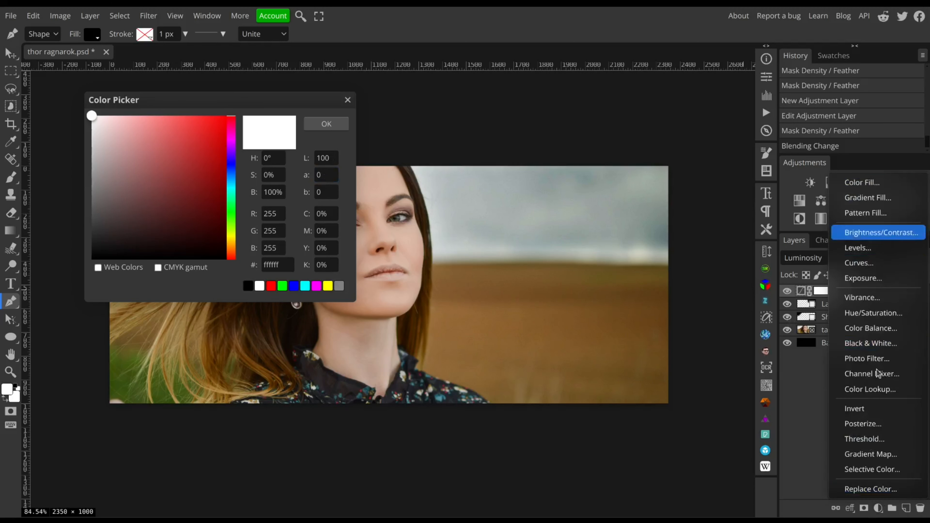
{"action": "left_click", "coordinate": [879, 508]}
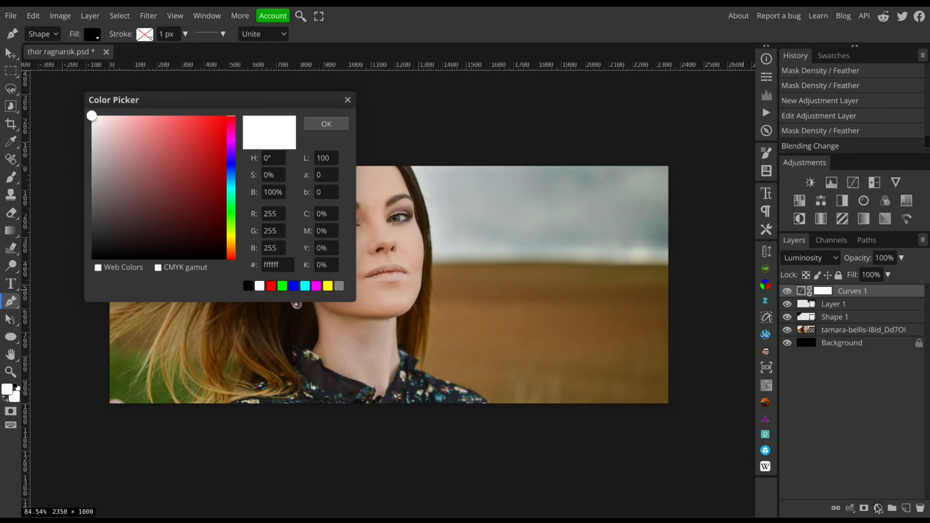
{"action": "left_click", "coordinate": [232, 177]}
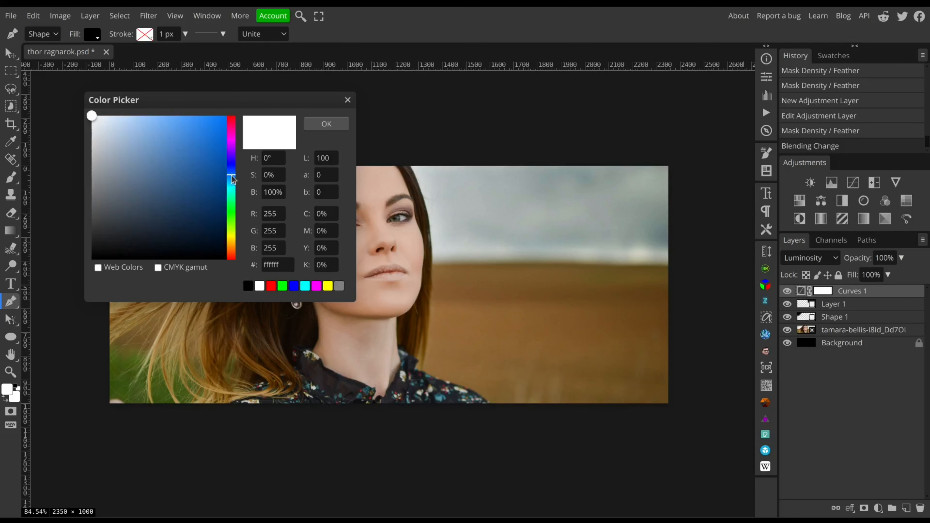
{"action": "left_click", "coordinate": [154, 180]}
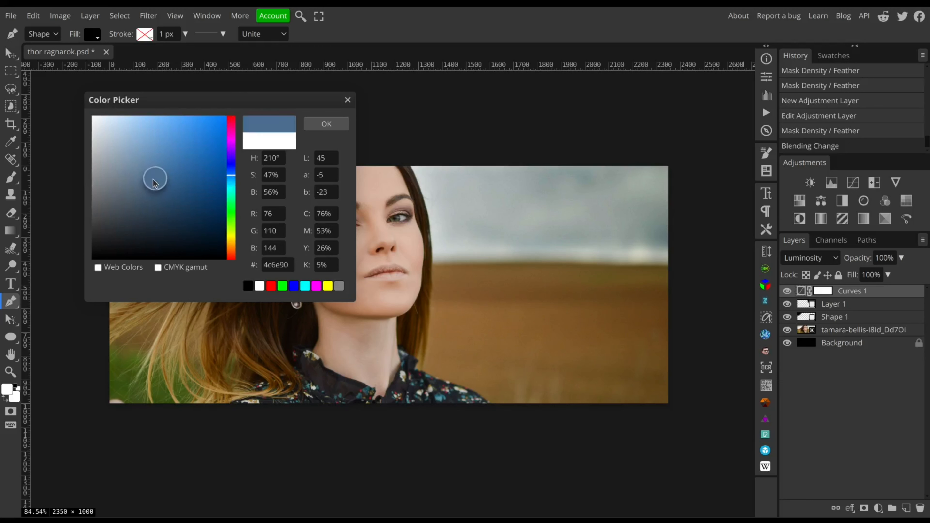
{"action": "left_click", "coordinate": [232, 178]}
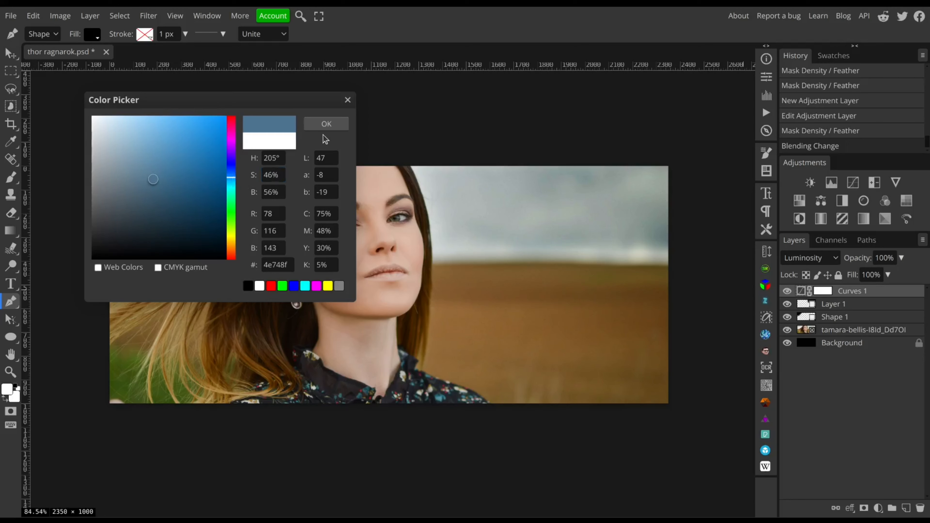
{"action": "left_click", "coordinate": [327, 124]}
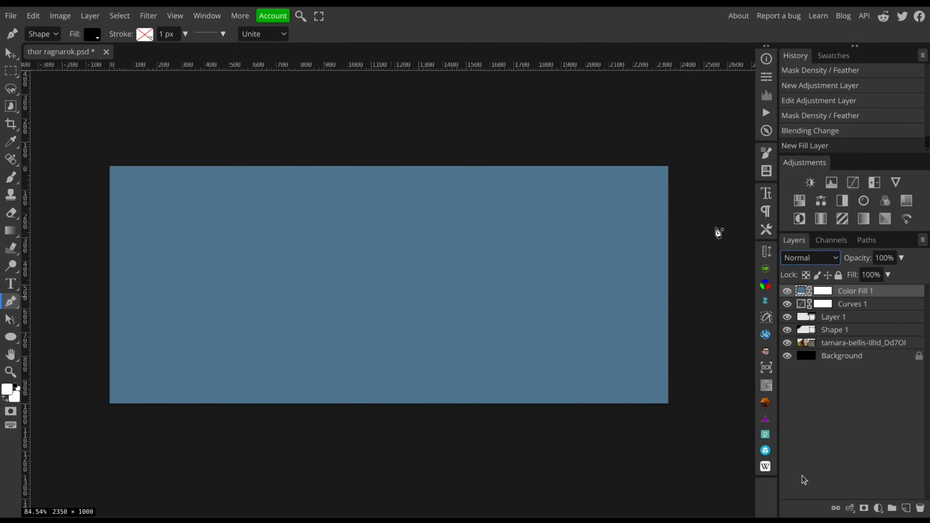
Step: Set the Color Fill 1 layer's blend mode to Color and lower its fill to 27%
{"action": "left_click", "coordinate": [809, 463]}
{"action": "left_click", "coordinate": [889, 274]}
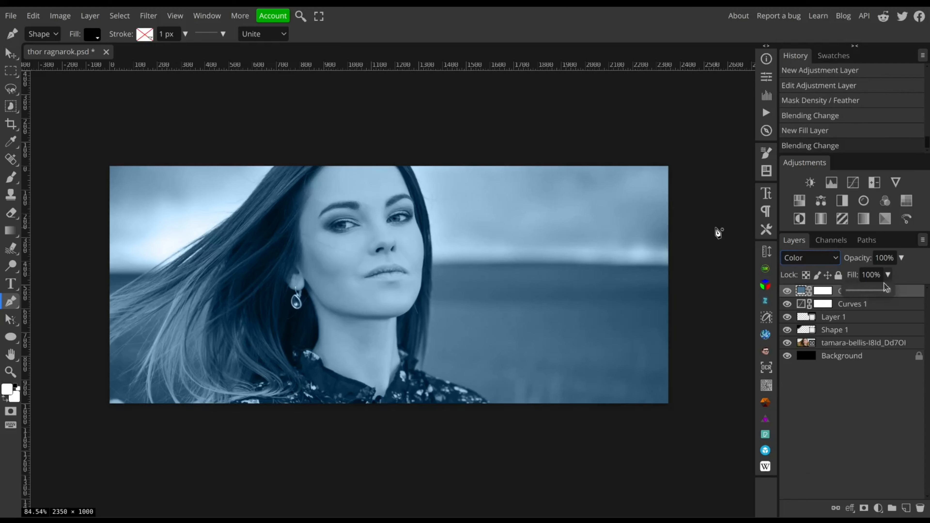
{"action": "left_click_drag", "start_coordinate": [890, 292], "coordinate": [856, 296]}
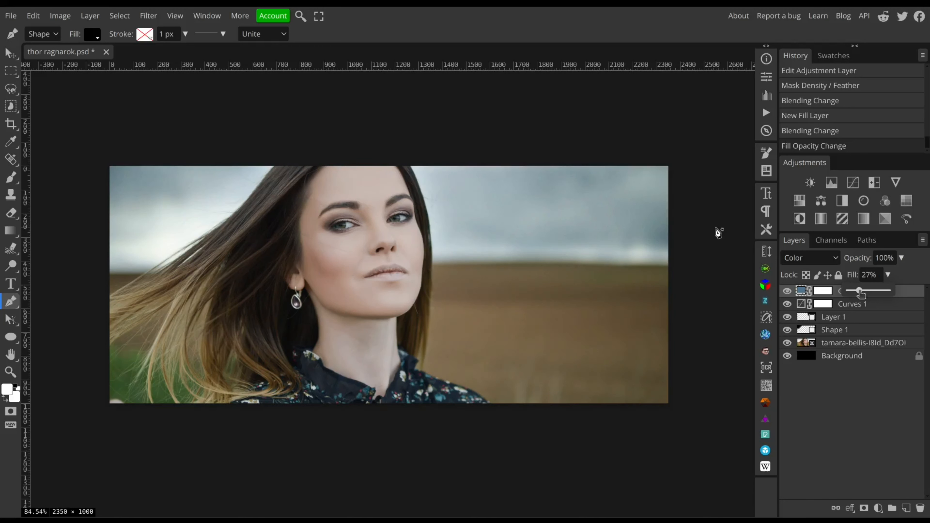
{"action": "left_click", "coordinate": [718, 232]}
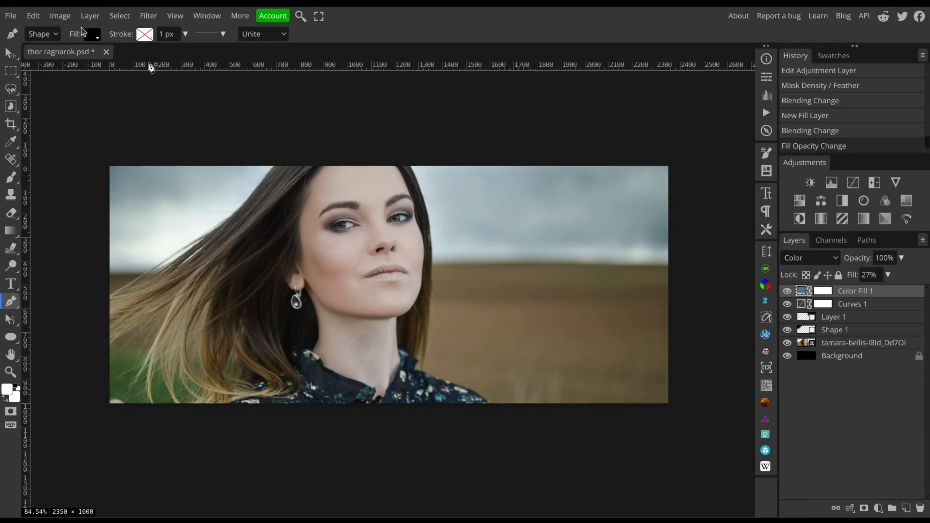
Step: Set the Pen tool's shape fill to white and add a new empty layer above Color Fill 1
{"action": "left_click", "coordinate": [93, 36]}
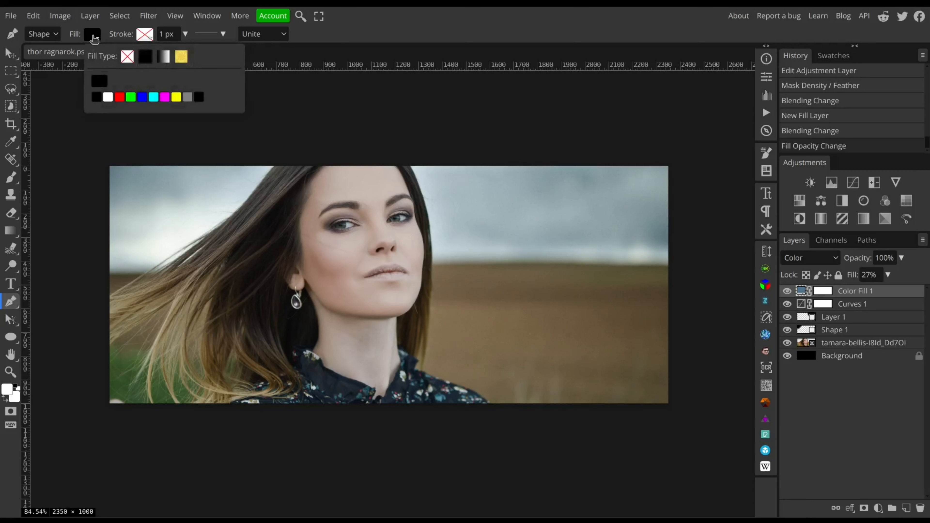
{"action": "left_click", "coordinate": [93, 36]}
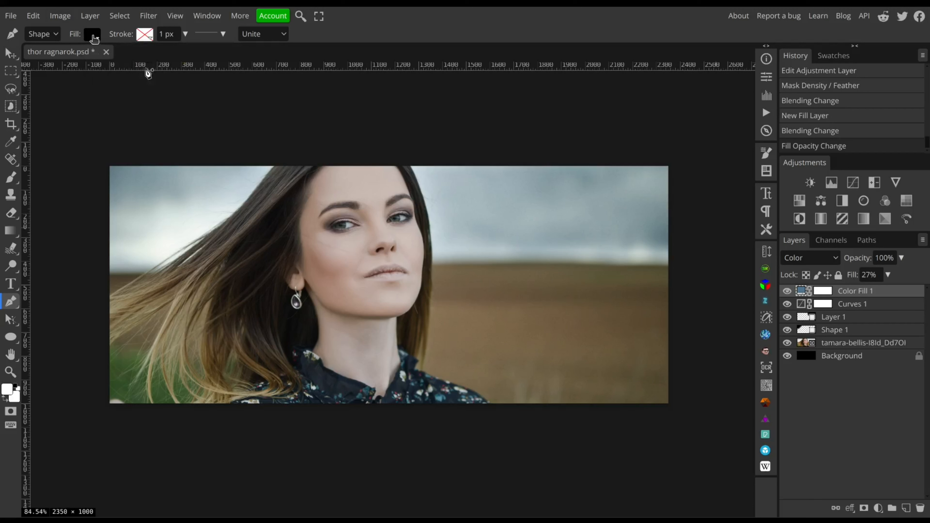
{"action": "left_click", "coordinate": [94, 37]}
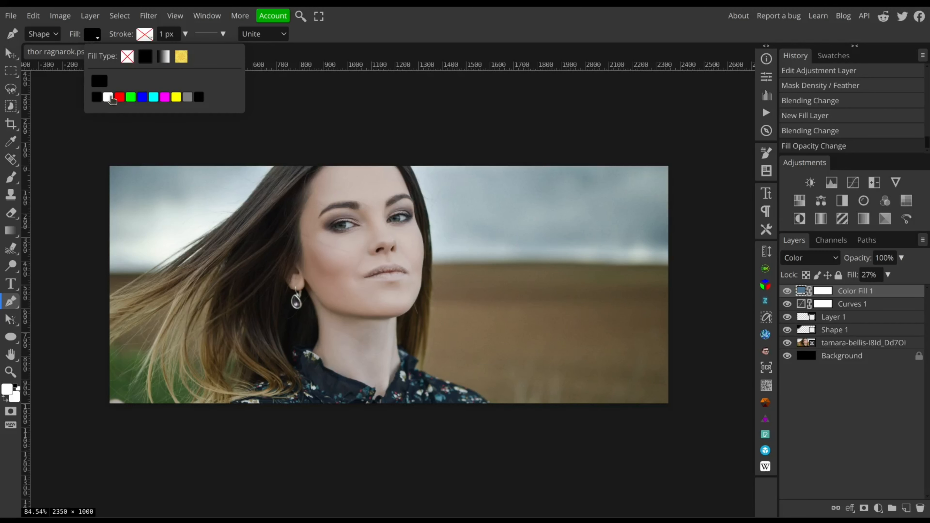
{"action": "left_click", "coordinate": [108, 97]}
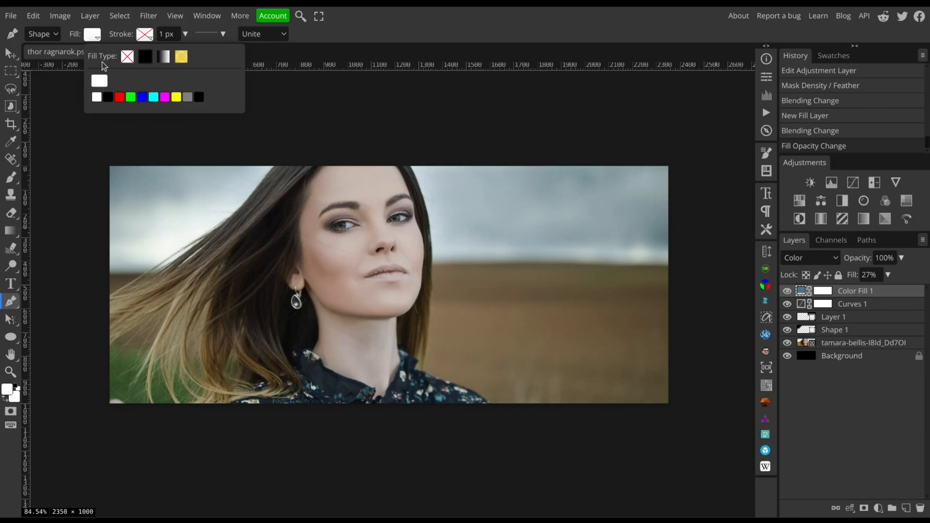
{"action": "left_click", "coordinate": [96, 39]}
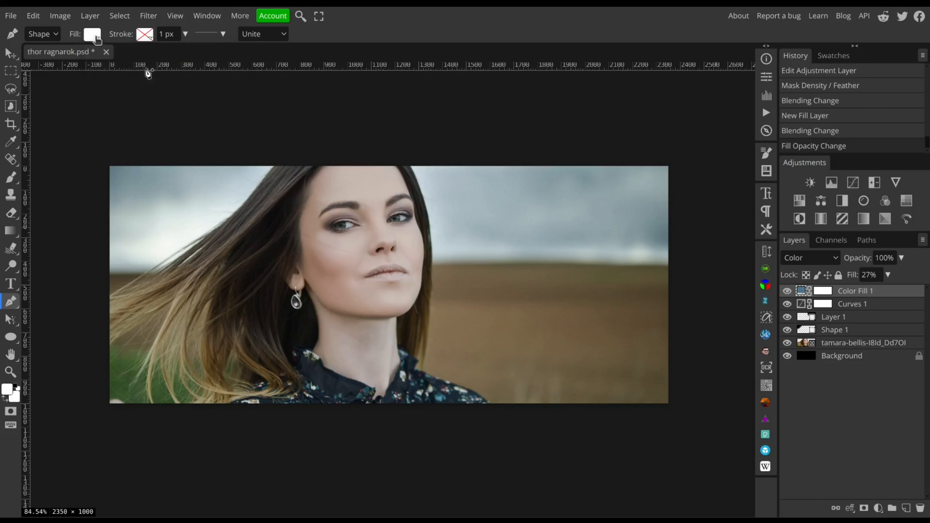
{"action": "left_click", "coordinate": [906, 508]}
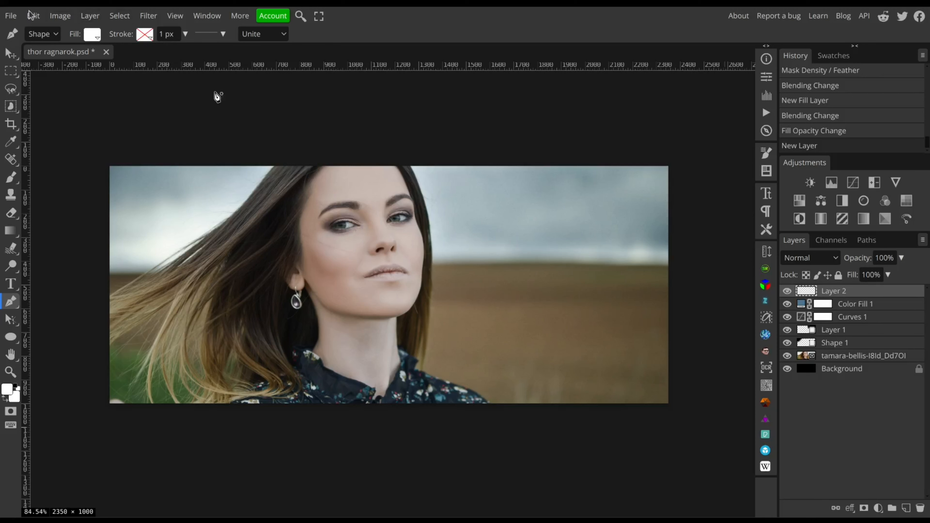
{"action": "left_click", "coordinate": [43, 34]}
Step: Trace the visible area of the eye on the image's left with a closed white Pen shape on Layer 2
{"action": "scroll", "coordinate": [377, 252], "scroll_direction": "up", "scroll_amount": 7}
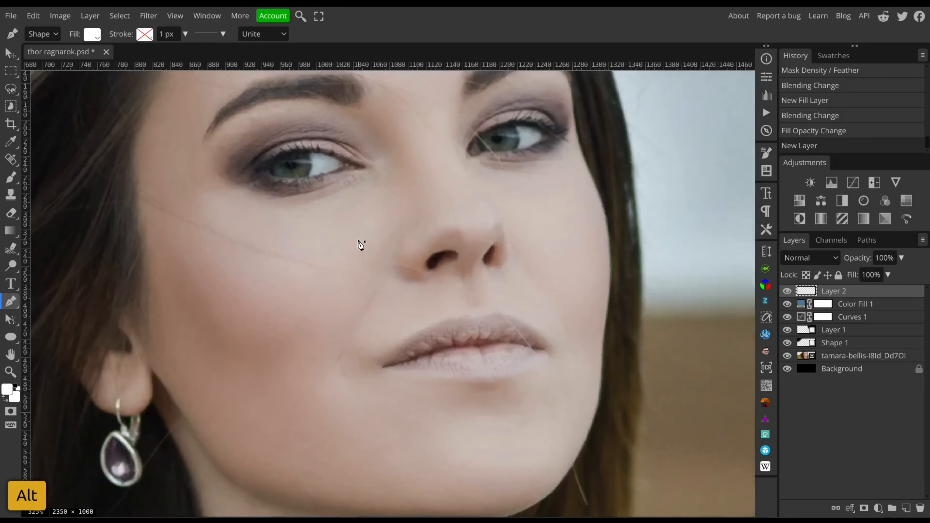
{"action": "scroll", "coordinate": [359, 234], "scroll_direction": "up", "scroll_amount": 2}
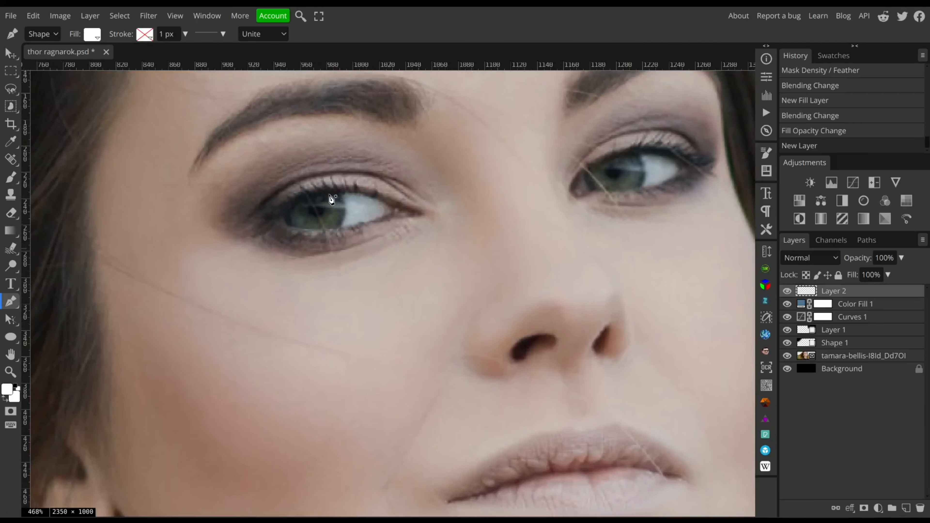
{"action": "left_click", "coordinate": [329, 195]}
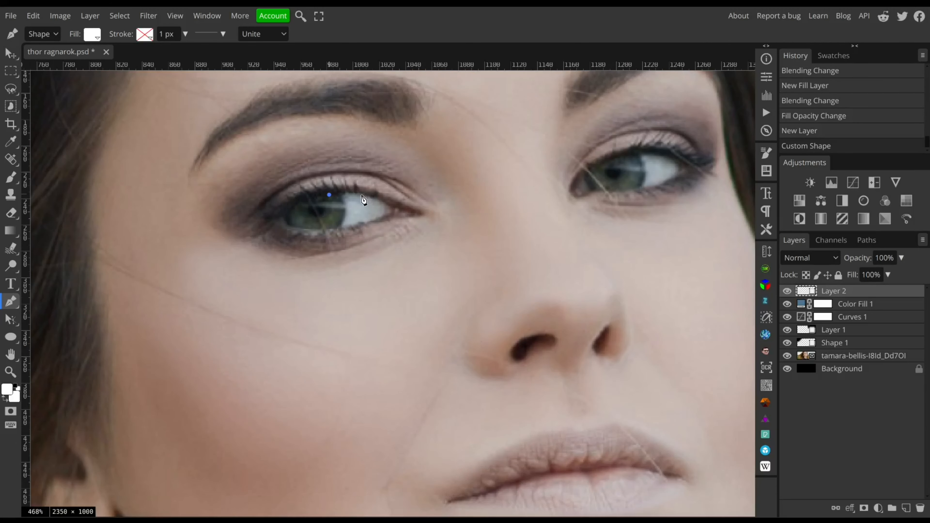
{"action": "left_click_drag", "start_coordinate": [362, 195], "coordinate": [374, 198]}
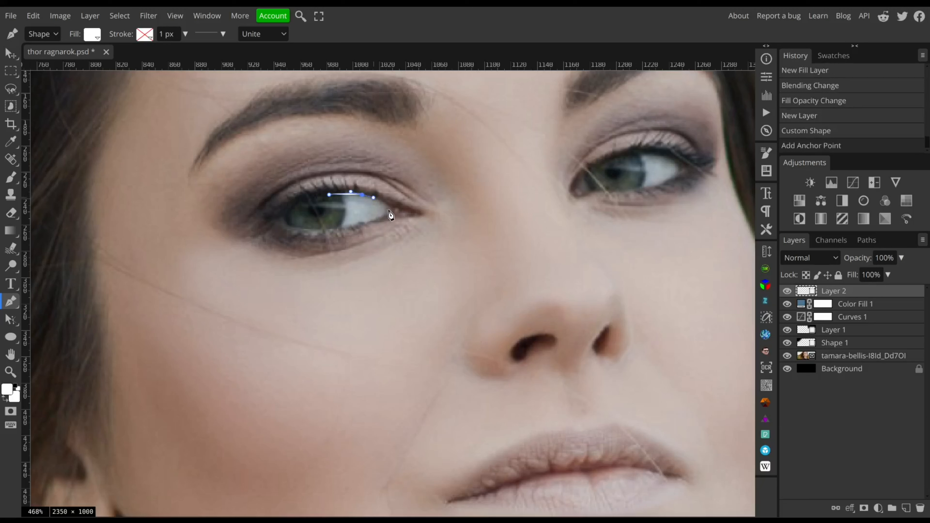
{"action": "left_click", "coordinate": [390, 210]}
{"action": "left_click_drag", "start_coordinate": [337, 229], "coordinate": [309, 204]}
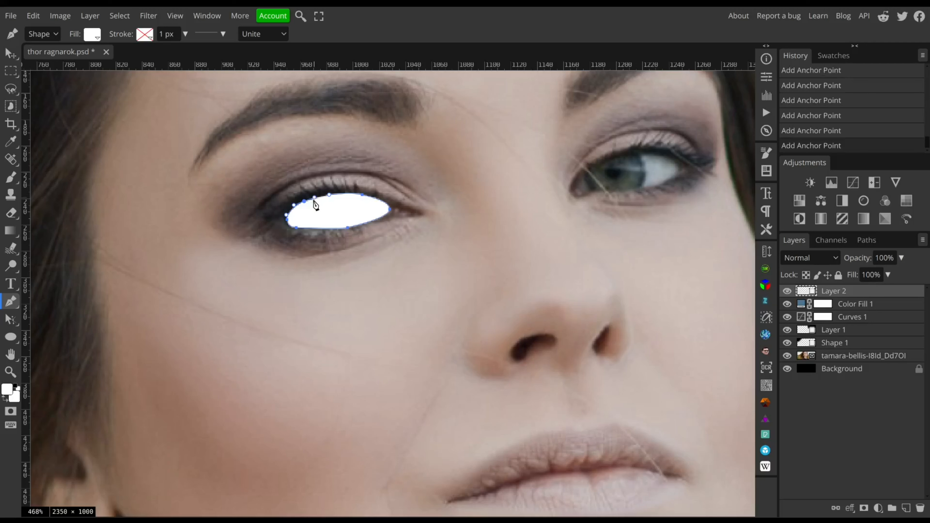
{"action": "left_click", "coordinate": [329, 195]}
{"action": "left_click_drag", "start_coordinate": [332, 194], "coordinate": [335, 193]}
{"action": "left_click", "coordinate": [338, 195]}
Step: Add another new layer on top and trace the eye on the image's right with a closed white Pen shape
{"action": "left_click_drag", "start_coordinate": [445, 222], "coordinate": [322, 245]}
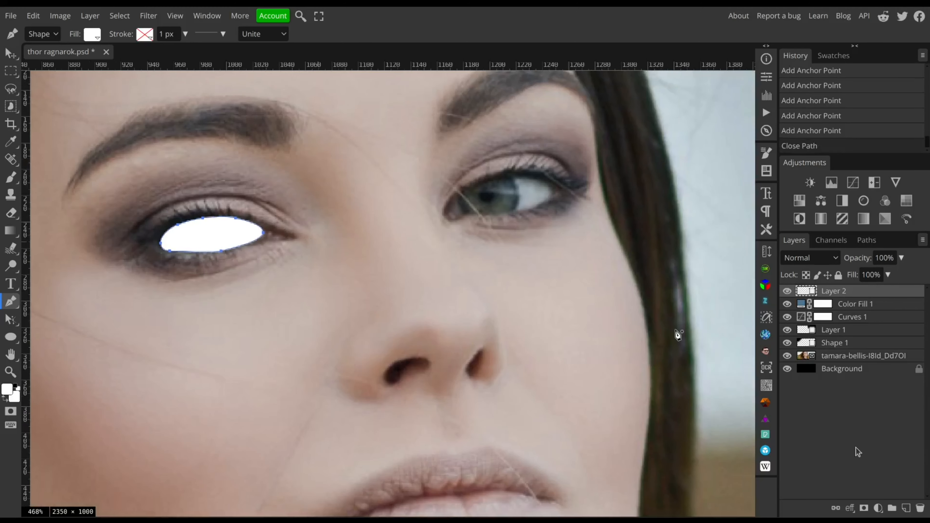
{"action": "left_click", "coordinate": [906, 509]}
{"action": "left_click_drag", "start_coordinate": [463, 239], "coordinate": [474, 222]}
{"action": "scroll", "coordinate": [453, 227], "scroll_direction": "up", "scroll_amount": 5}
{"action": "left_click_drag", "start_coordinate": [304, 250], "coordinate": [488, 223]}
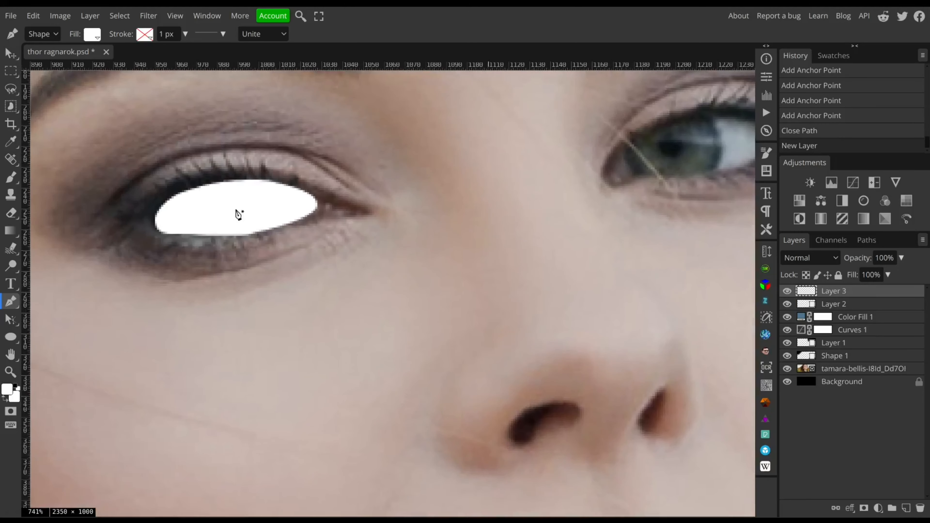
{"action": "scroll", "coordinate": [430, 225], "scroll_direction": "down", "scroll_amount": 3}
{"action": "left_click_drag", "start_coordinate": [648, 218], "coordinate": [475, 240]}
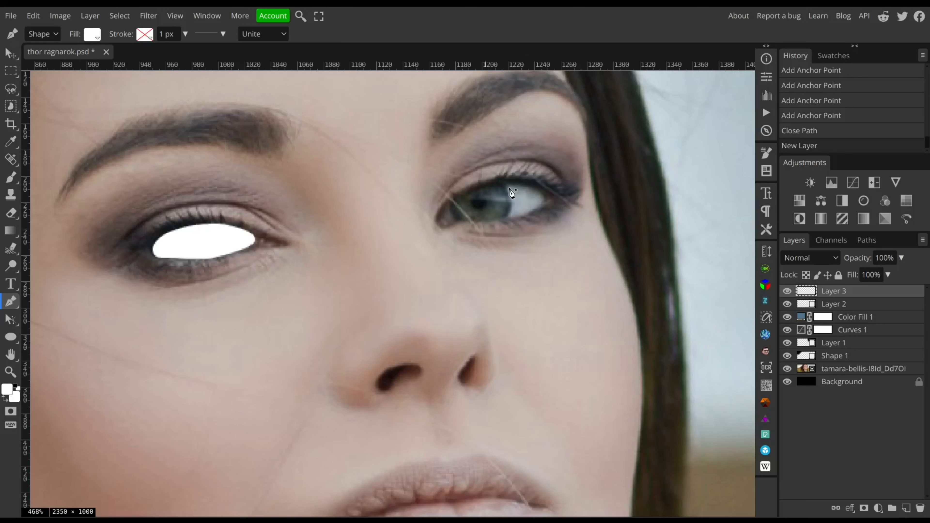
{"action": "left_click", "coordinate": [495, 186]}
{"action": "left_click", "coordinate": [526, 186]}
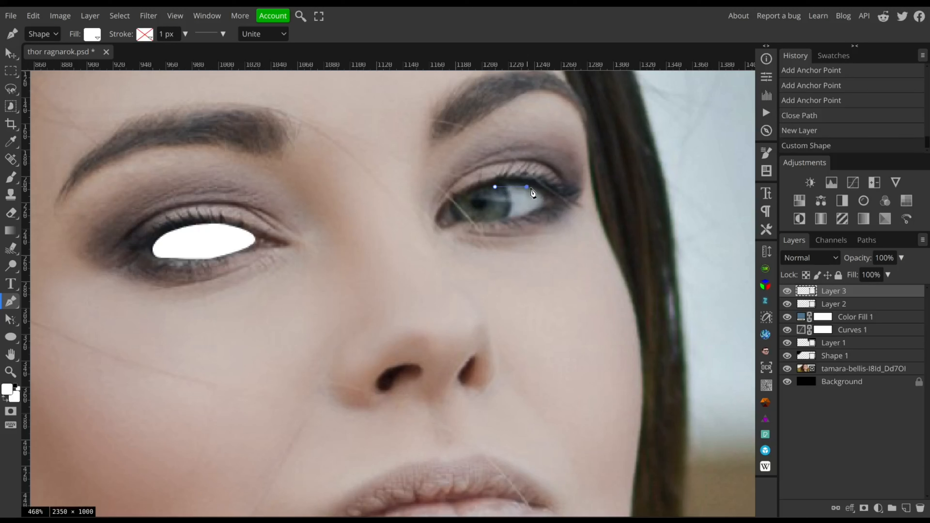
{"action": "left_click", "coordinate": [546, 199]}
{"action": "left_click", "coordinate": [505, 220]}
{"action": "left_click", "coordinate": [446, 221]}
{"action": "left_click", "coordinate": [459, 197]}
{"action": "left_click", "coordinate": [495, 187]}
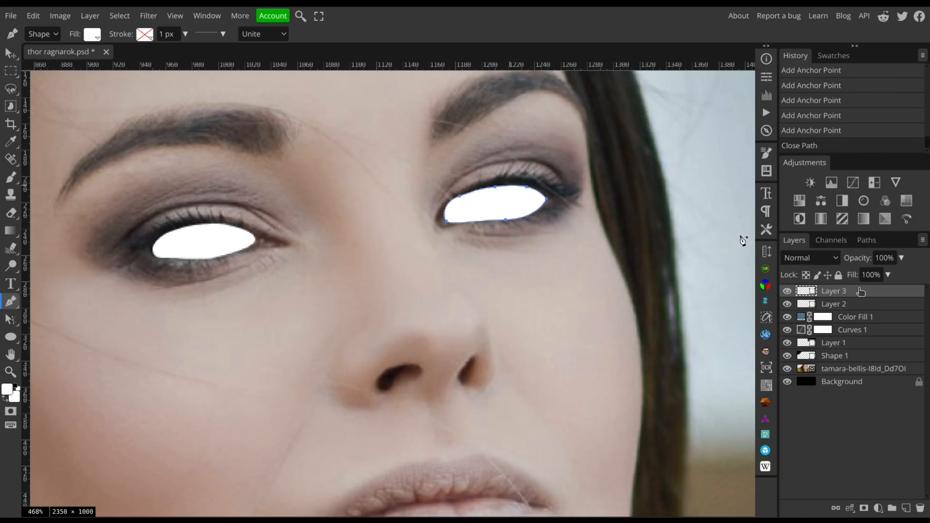
Step: Slightly feather the vector masks of both eye shapes on Layer 2 and Layer 3, using 1.37 px for Layer 3
{"action": "left_click", "coordinate": [855, 303]}
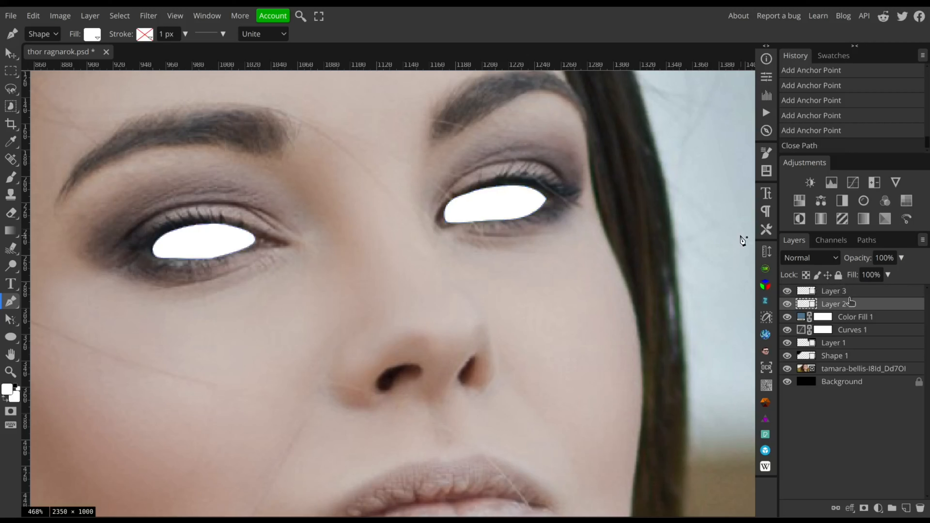
{"action": "left_click", "coordinate": [769, 78]}
{"action": "left_click", "coordinate": [629, 90]}
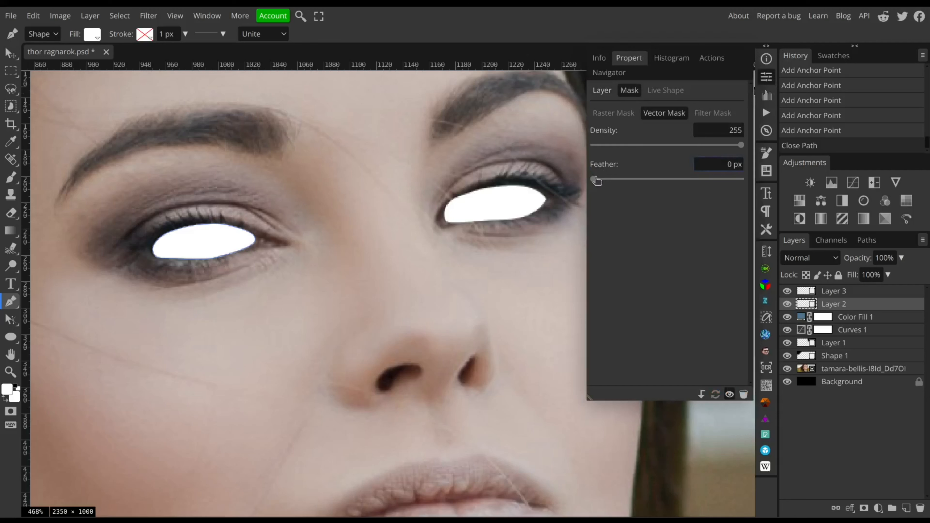
{"action": "left_click_drag", "start_coordinate": [596, 181], "coordinate": [611, 182]}
{"action": "left_click", "coordinate": [852, 291]}
{"action": "left_click", "coordinate": [629, 90]}
{"action": "left_click", "coordinate": [610, 180]}
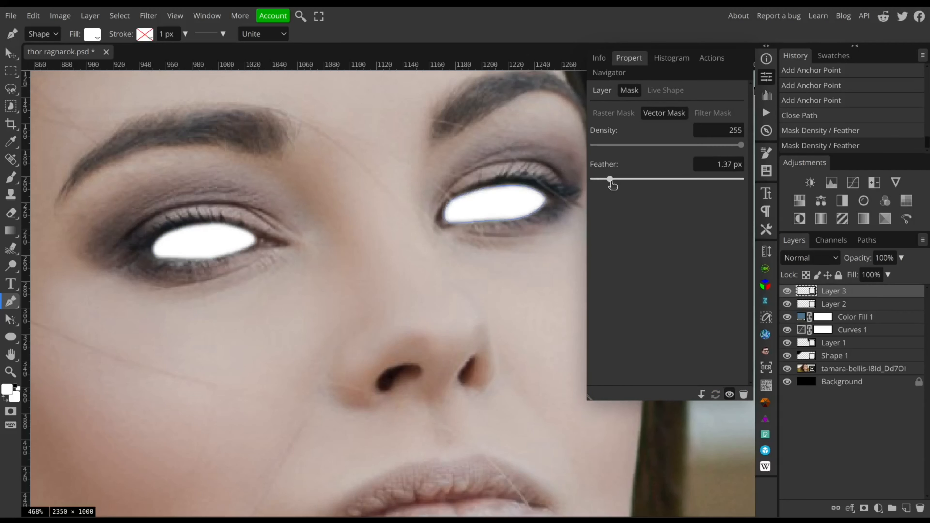
{"action": "left_click", "coordinate": [766, 76]}
Step: Give the eye shape on Layer 2 a reversed radial black-to-white Gradient Overlay with the scale at 448%
{"action": "left_click", "coordinate": [834, 304]}
{"action": "key", "text": "space"}
{"action": "left_click_drag", "start_coordinate": [556, 341], "coordinate": [591, 332]}
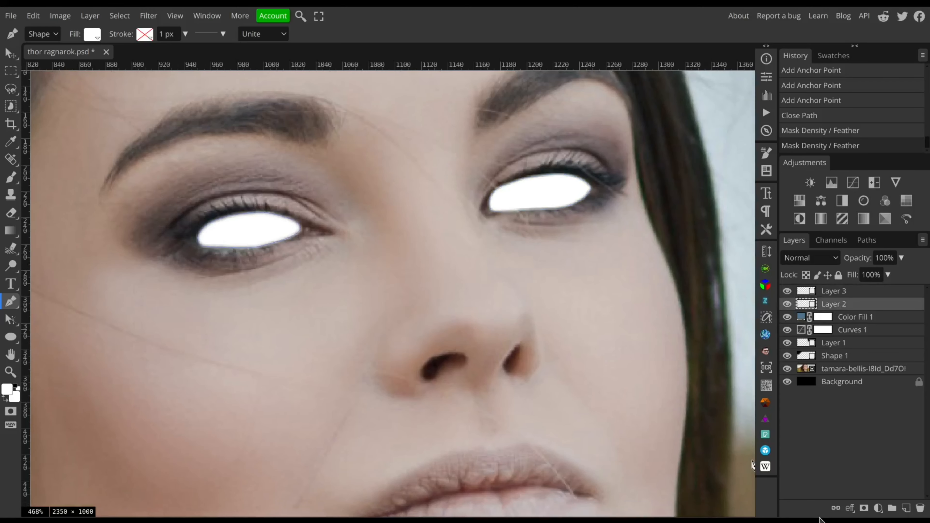
{"action": "left_click", "coordinate": [850, 508]}
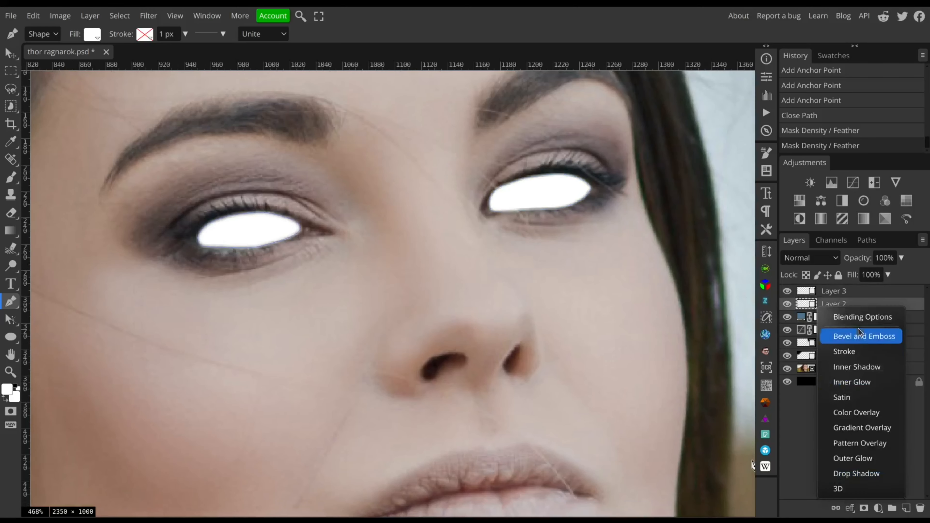
{"action": "left_click", "coordinate": [855, 322]}
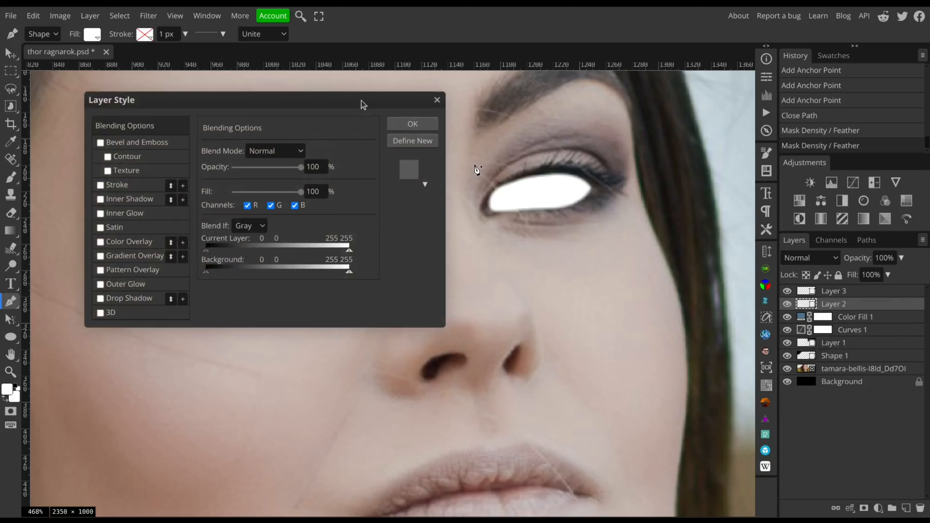
{"action": "left_click_drag", "start_coordinate": [362, 104], "coordinate": [743, 141]}
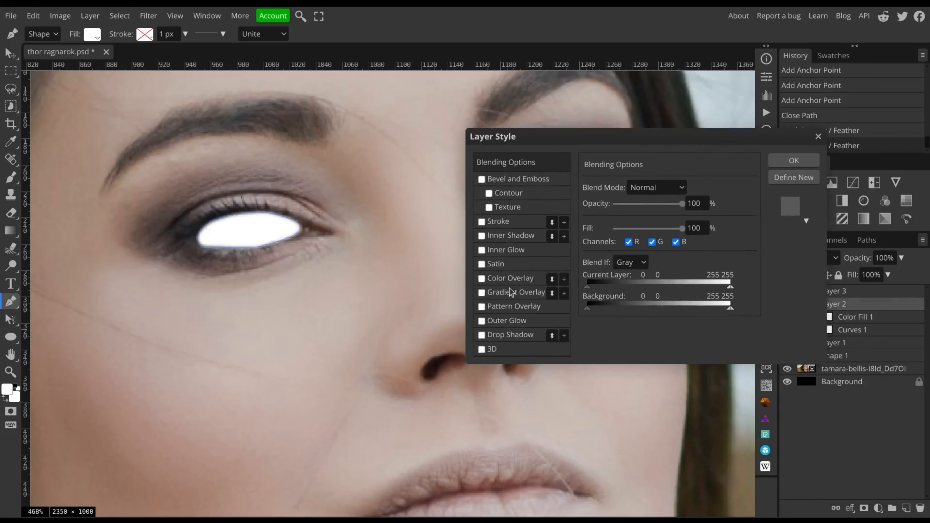
{"action": "left_click", "coordinate": [522, 295]}
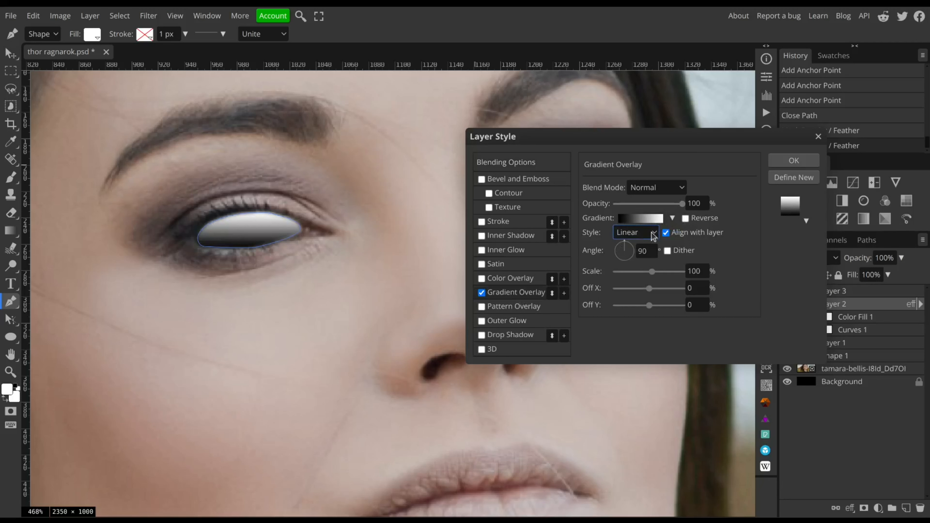
{"action": "left_click", "coordinate": [641, 253]}
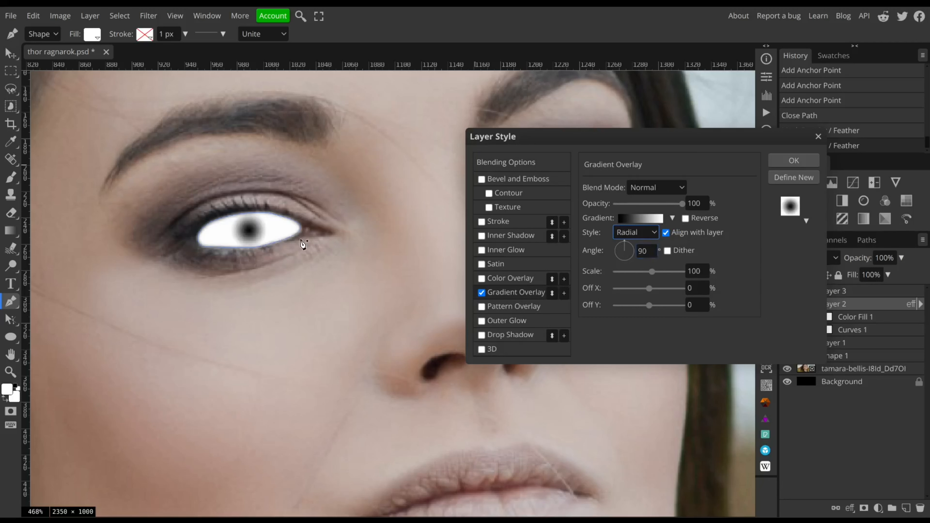
{"action": "left_click", "coordinate": [693, 219]}
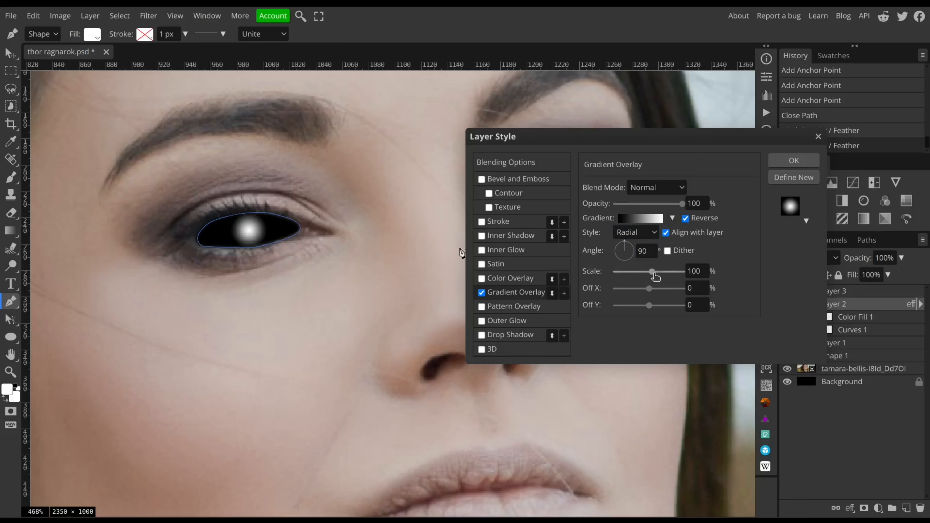
{"action": "left_click_drag", "start_coordinate": [668, 274], "coordinate": [681, 273]}
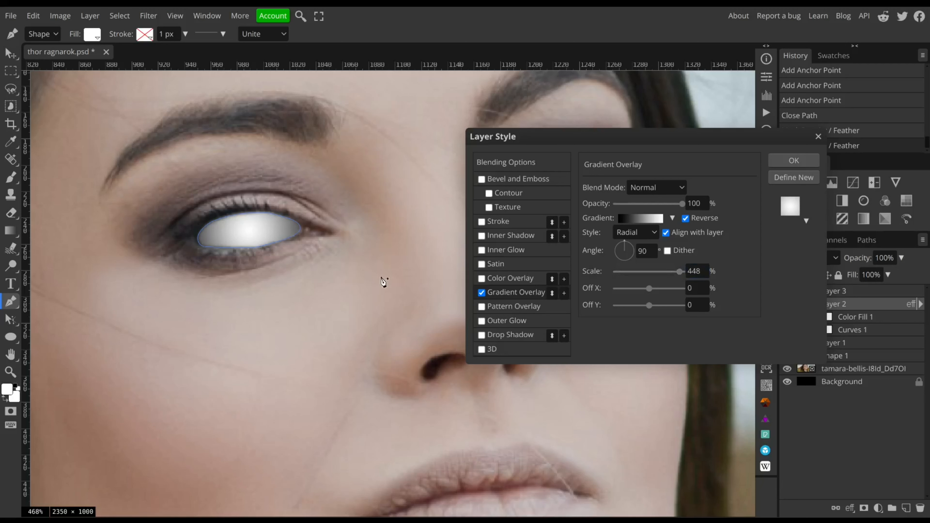
Step: Add an Inner Shadow to Layer 2 with 64% opacity, a -90° angle, 4 px distance and 18 px size, and apply the styles
{"action": "left_click", "coordinate": [527, 237]}
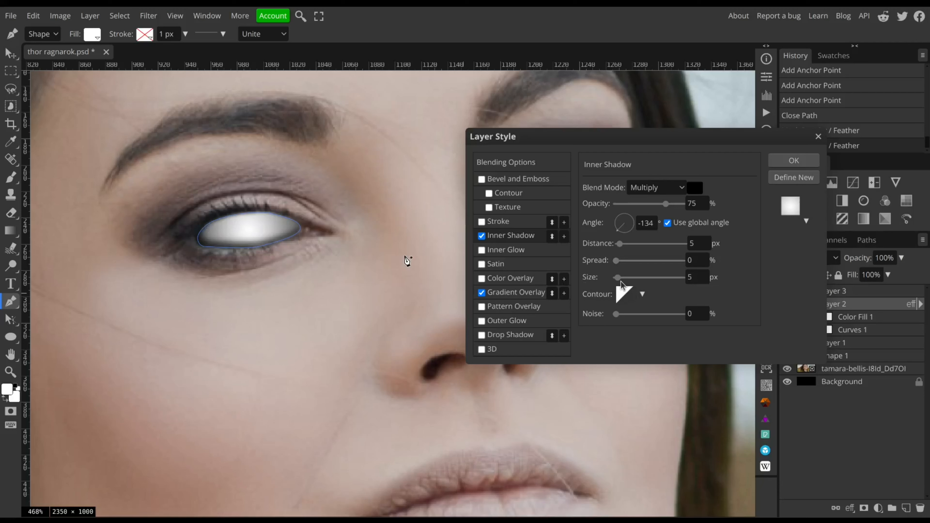
{"action": "left_click_drag", "start_coordinate": [622, 283], "coordinate": [620, 283]}
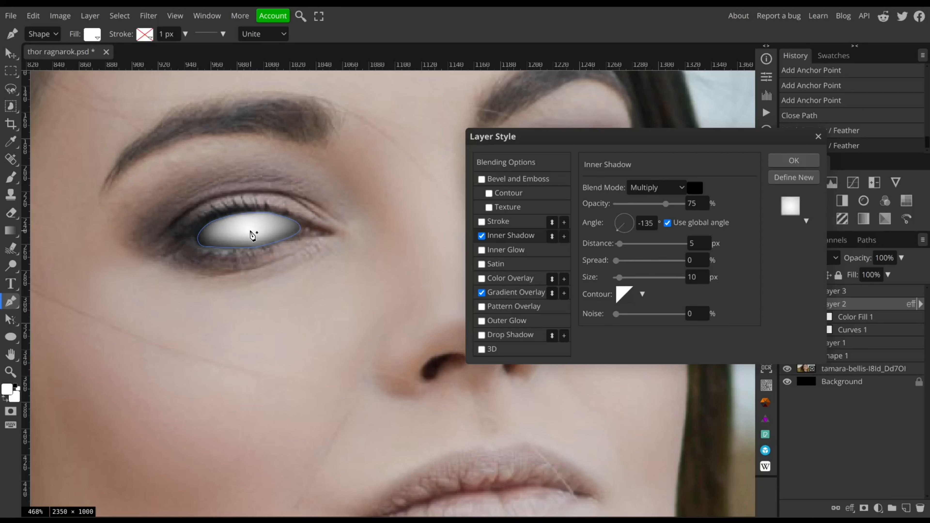
{"action": "left_click_drag", "start_coordinate": [253, 234], "coordinate": [249, 235]}
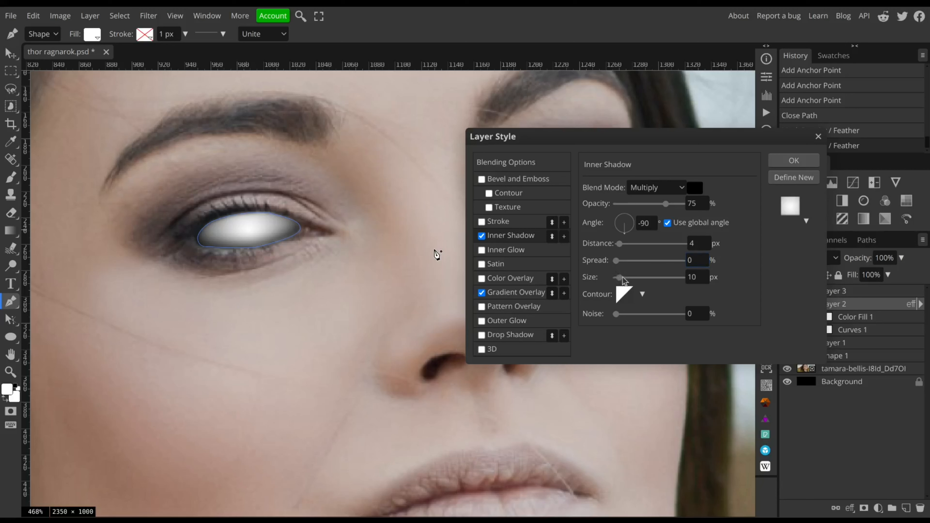
{"action": "left_click_drag", "start_coordinate": [620, 278], "coordinate": [624, 278]}
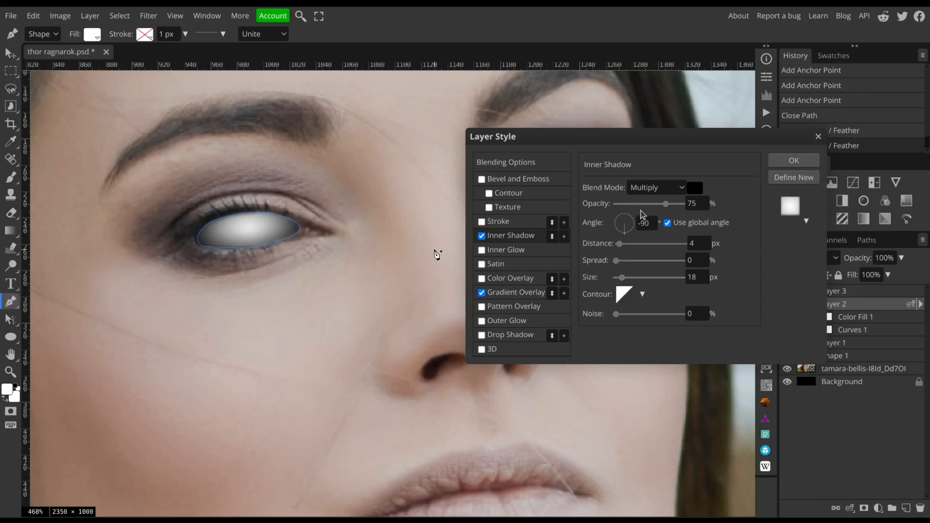
{"action": "left_click", "coordinate": [647, 204]}
{"action": "left_click_drag", "start_coordinate": [651, 205], "coordinate": [660, 207]}
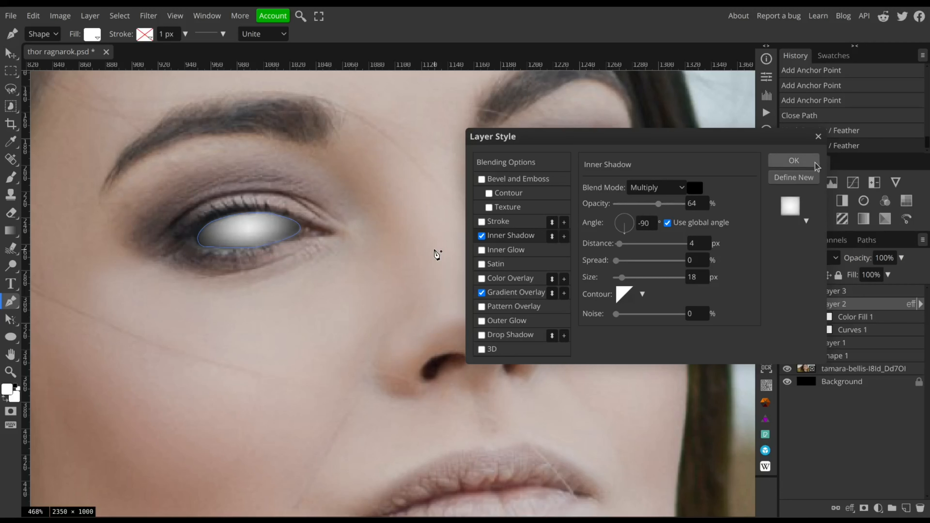
{"action": "left_click", "coordinate": [793, 160]}
Step: Copy all of Layer 2's effects onto Layer 3 so both eyes share the same inner shadow and gradient overlay
{"action": "left_click", "coordinate": [879, 295]}
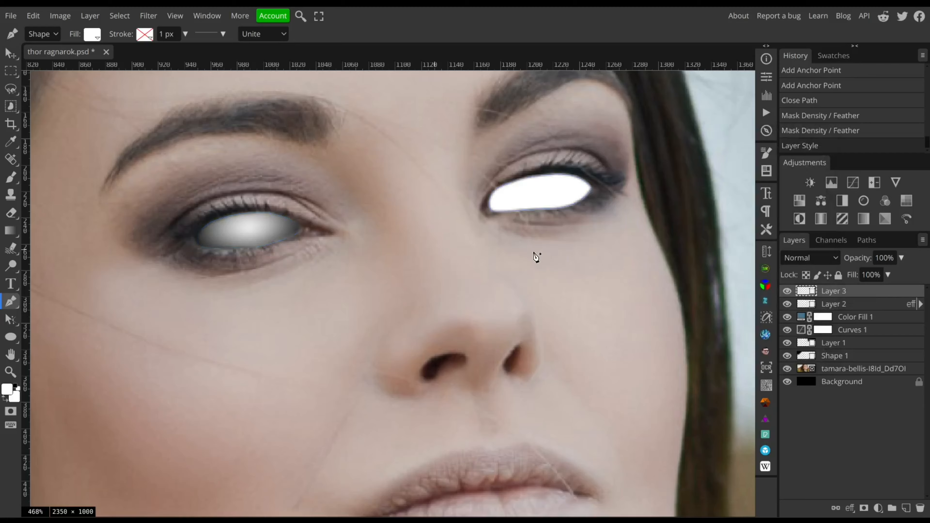
{"action": "scroll", "coordinate": [535, 256], "scroll_direction": "down", "scroll_amount": 8}
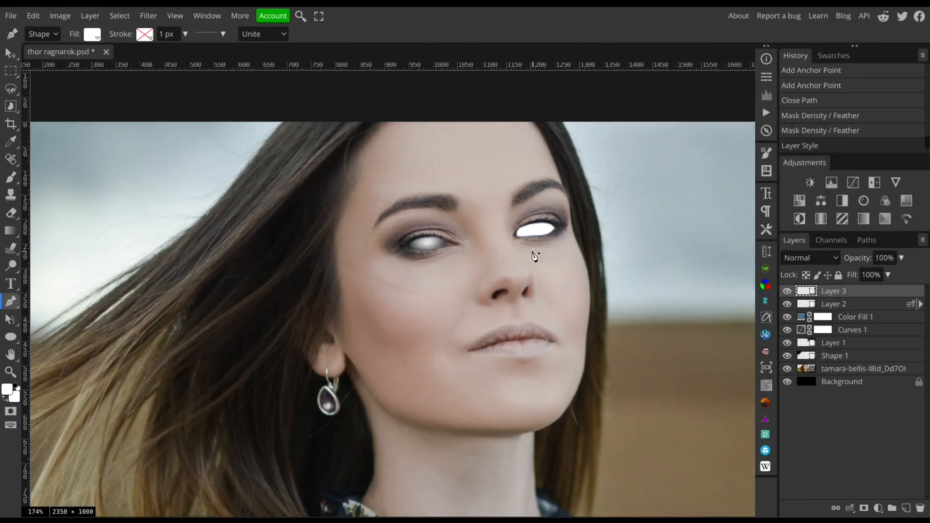
{"action": "scroll", "coordinate": [536, 256], "scroll_direction": "down", "scroll_amount": 2}
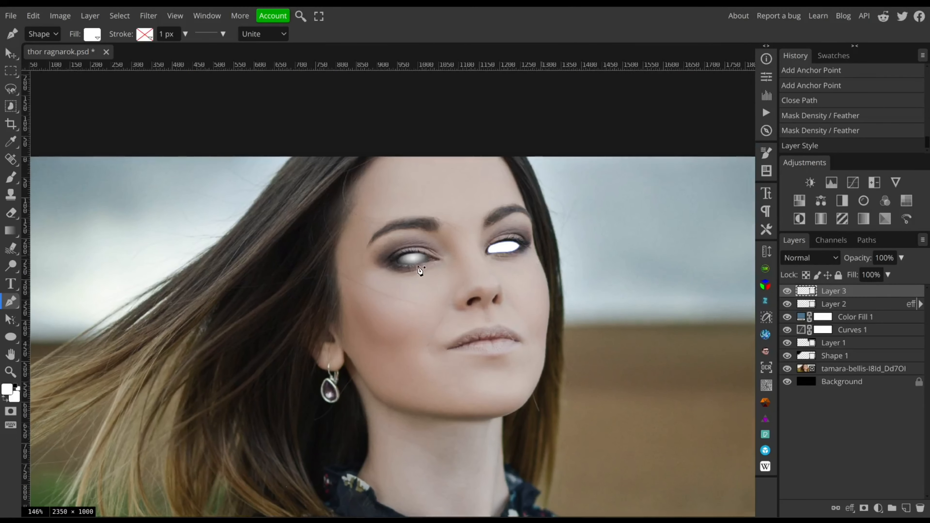
{"action": "scroll", "coordinate": [393, 259], "scroll_direction": "right", "scroll_amount": 3}
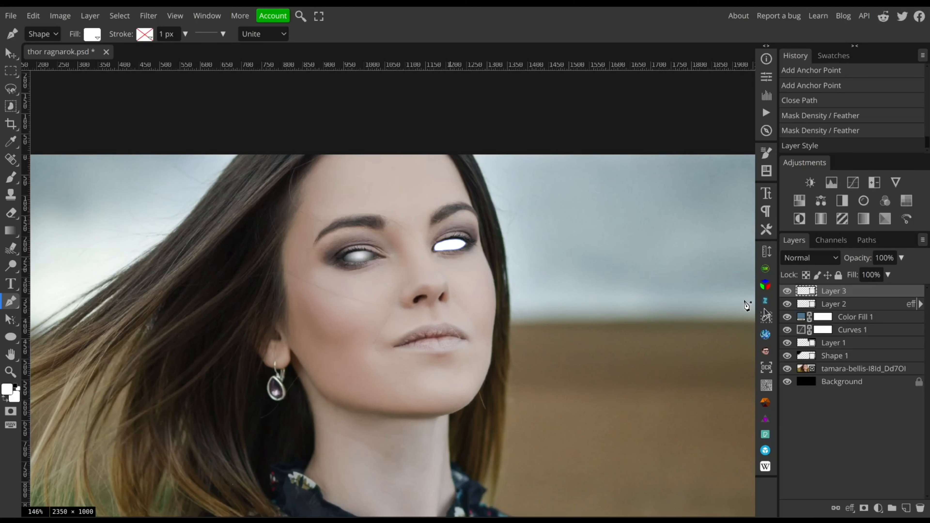
{"action": "left_click", "coordinate": [920, 304]}
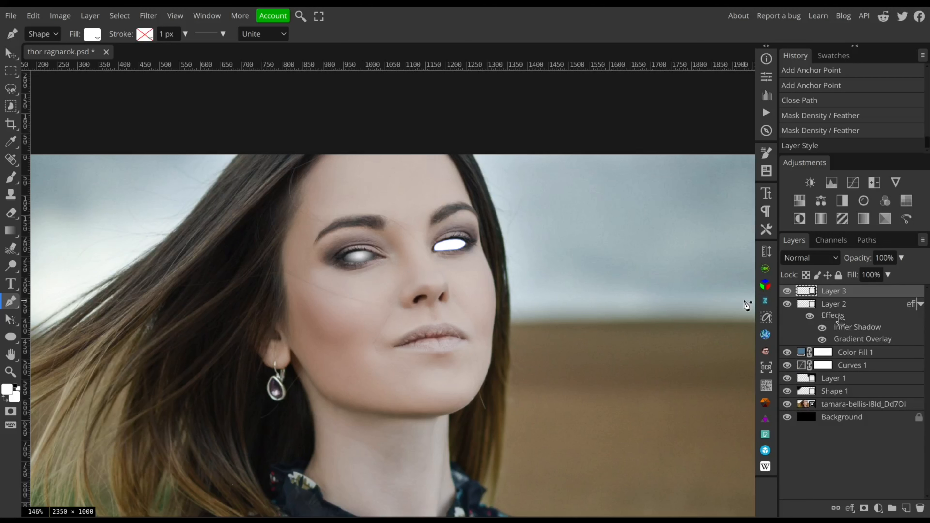
{"action": "key", "text": "alt"}
{"action": "left_click_drag", "start_coordinate": [838, 319], "coordinate": [849, 292]}
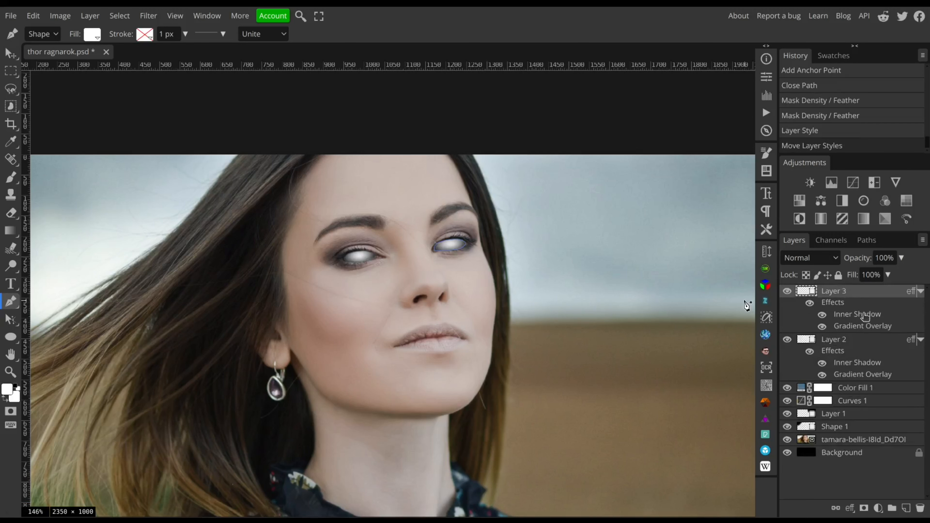
Step: Add a solid black Color Fill layer directly above Color Fill 1, beneath the two eye layers
{"action": "left_click", "coordinate": [855, 340]}
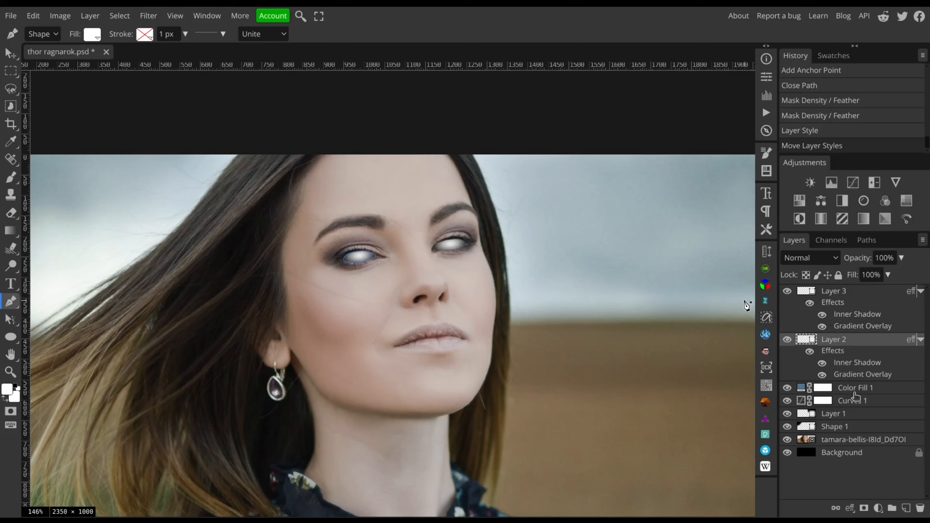
{"action": "left_click_drag", "start_coordinate": [617, 357], "coordinate": [554, 326]}
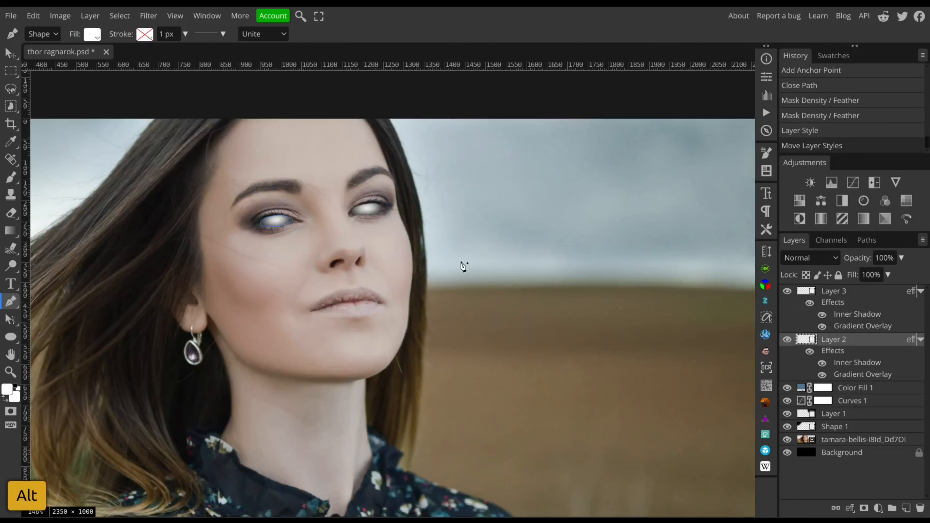
{"action": "scroll", "coordinate": [461, 264], "scroll_direction": "down", "scroll_amount": 4}
{"action": "left_click_drag", "start_coordinate": [367, 226], "coordinate": [425, 236]}
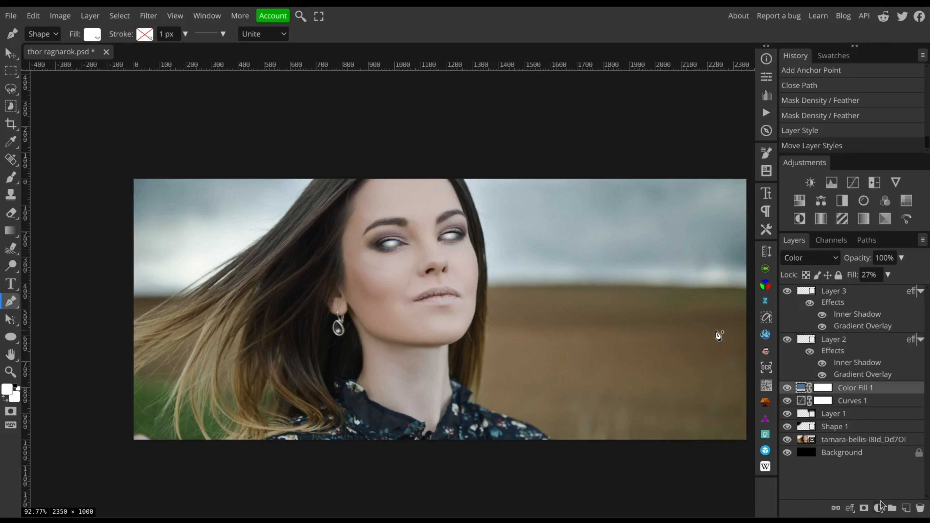
{"action": "left_click", "coordinate": [880, 509]}
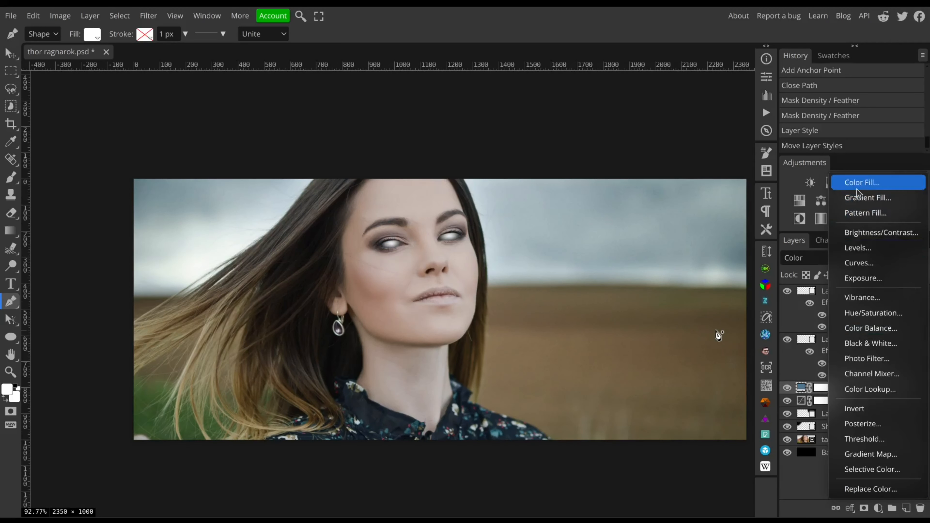
{"action": "left_click", "coordinate": [860, 183]}
{"action": "left_click", "coordinate": [183, 201]}
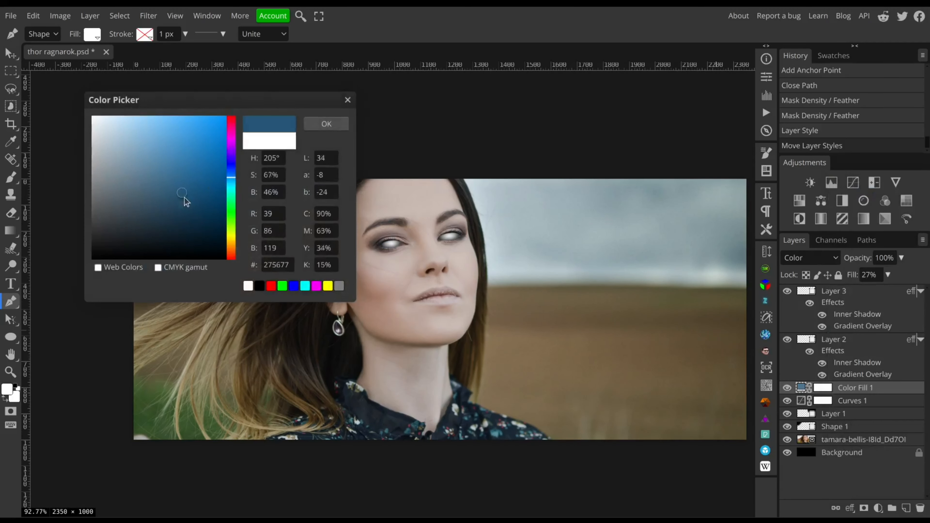
{"action": "left_click", "coordinate": [326, 124]}
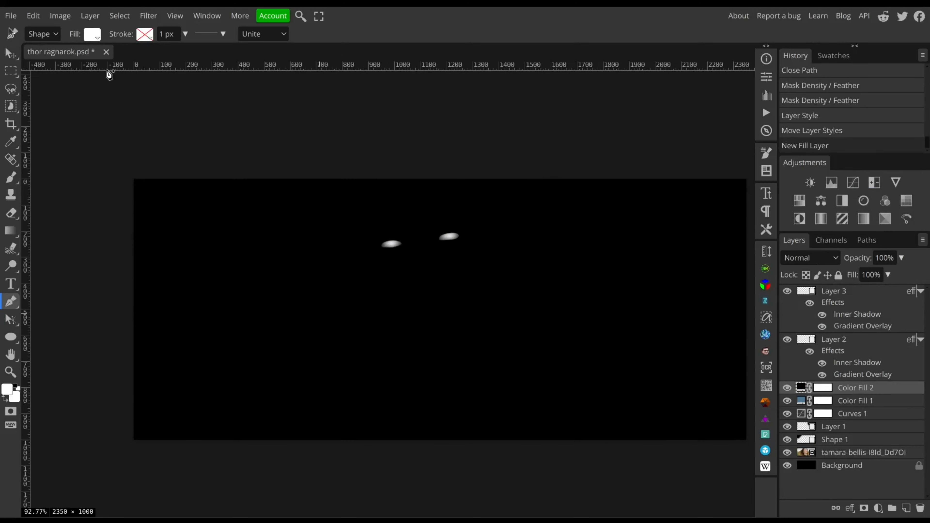
Step: Select Layer 3, open the Lunal Graphics SuperBloom plugin and set the bloom threshold to 0
{"action": "left_click", "coordinate": [11, 53]}
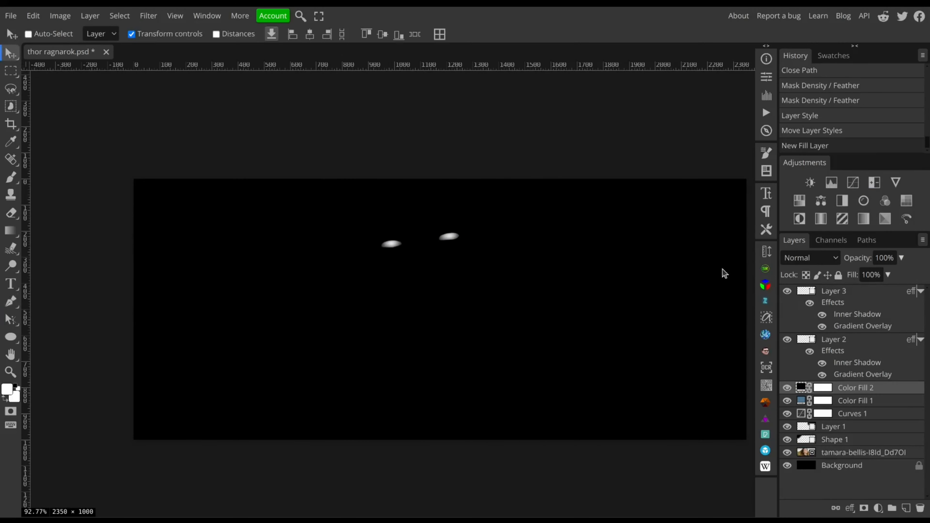
{"action": "left_click", "coordinate": [831, 293]}
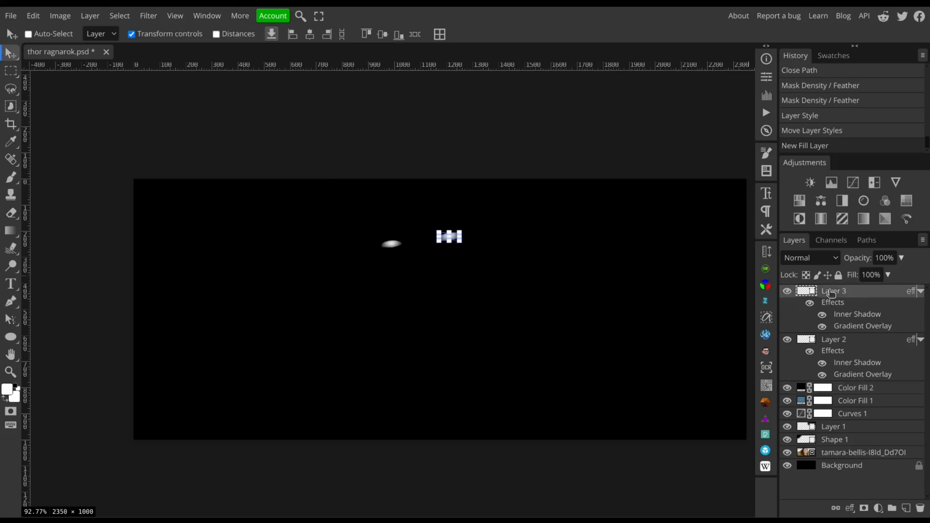
{"action": "left_click", "coordinate": [766, 422]}
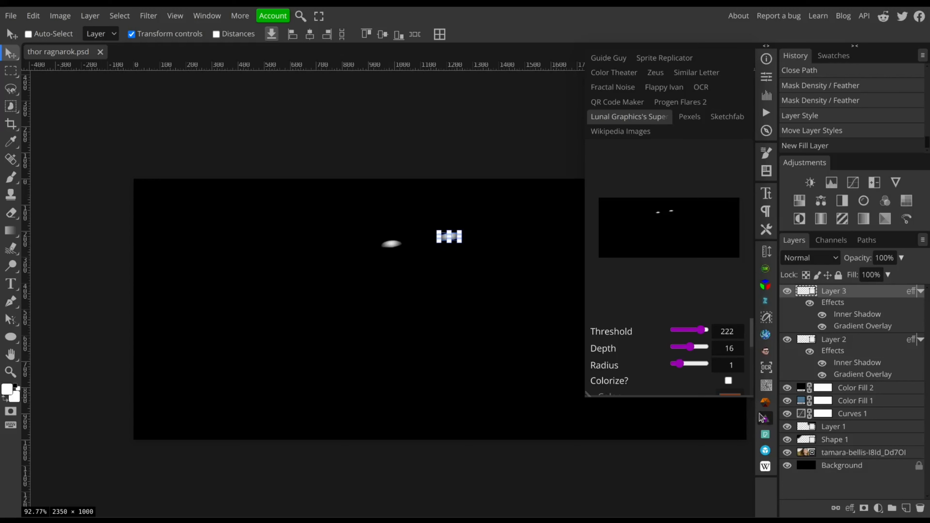
{"action": "left_click_drag", "start_coordinate": [696, 331], "coordinate": [660, 338]}
{"action": "left_click_drag", "start_coordinate": [451, 313], "coordinate": [413, 307]}
{"action": "scroll", "coordinate": [666, 341], "scroll_direction": "down", "scroll_amount": 3}
{"action": "scroll", "coordinate": [728, 388], "scroll_direction": "up", "scroll_amount": 3}
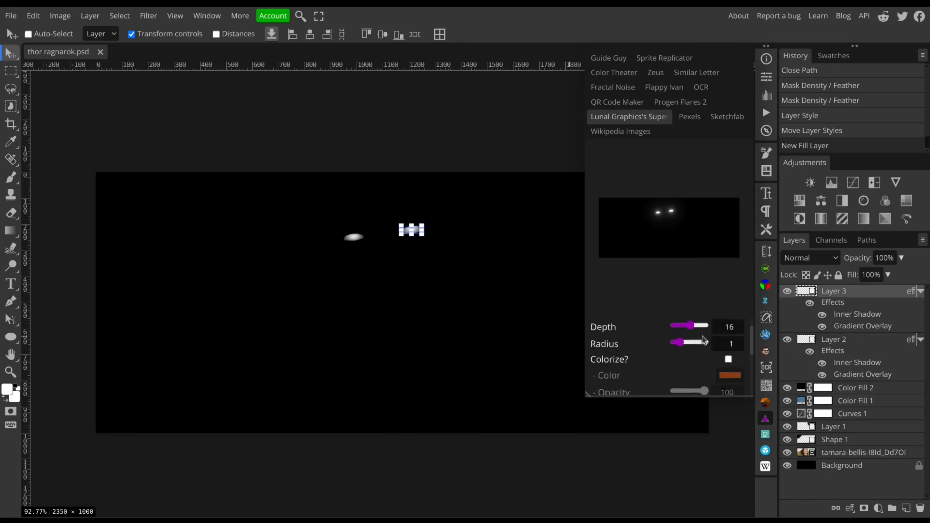
Step: Turn on Colorize for the bloom and set its color to bright blue
{"action": "left_click", "coordinate": [727, 382]}
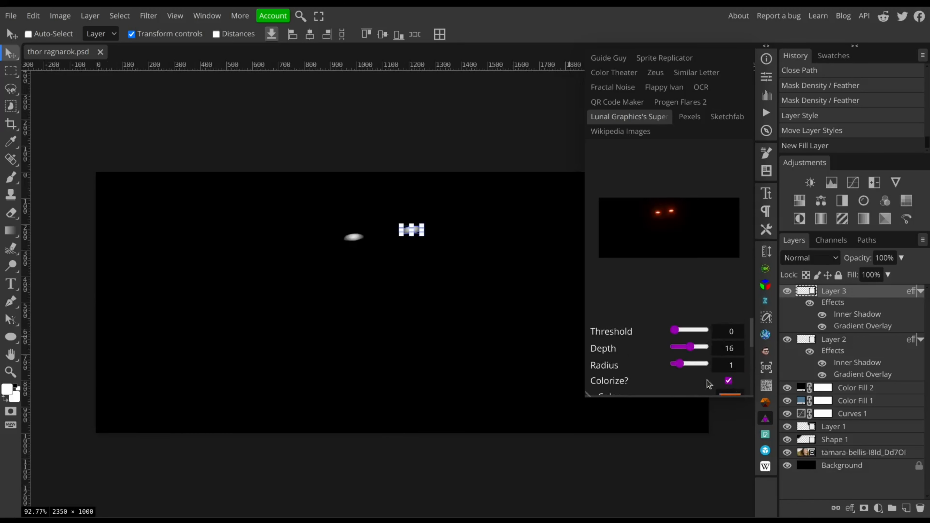
{"action": "scroll", "coordinate": [707, 380], "scroll_direction": "down", "scroll_amount": 3}
{"action": "scroll", "coordinate": [695, 359], "scroll_direction": "up", "scroll_amount": 3}
{"action": "left_click_drag", "start_coordinate": [587, 396], "coordinate": [546, 432]}
{"action": "scroll", "coordinate": [695, 364], "scroll_direction": "down", "scroll_amount": 5}
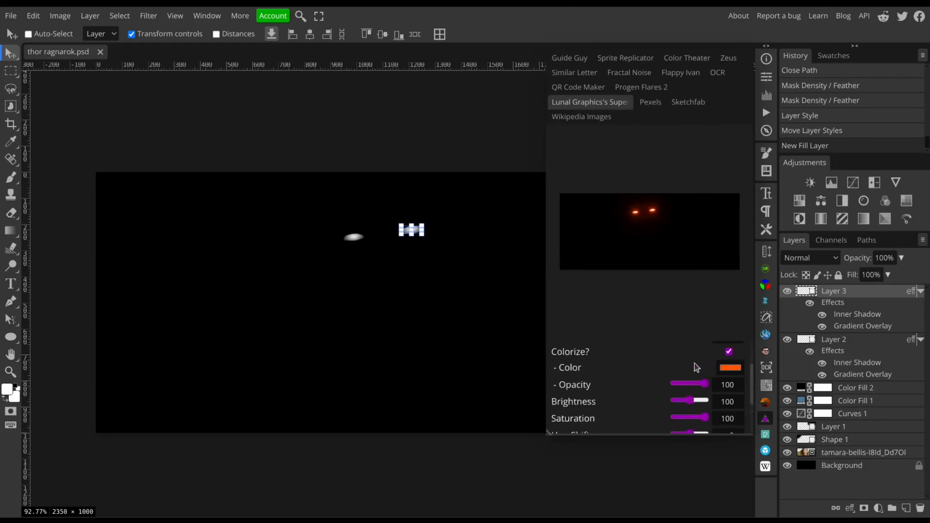
{"action": "scroll", "coordinate": [695, 363], "scroll_direction": "up", "scroll_amount": 2}
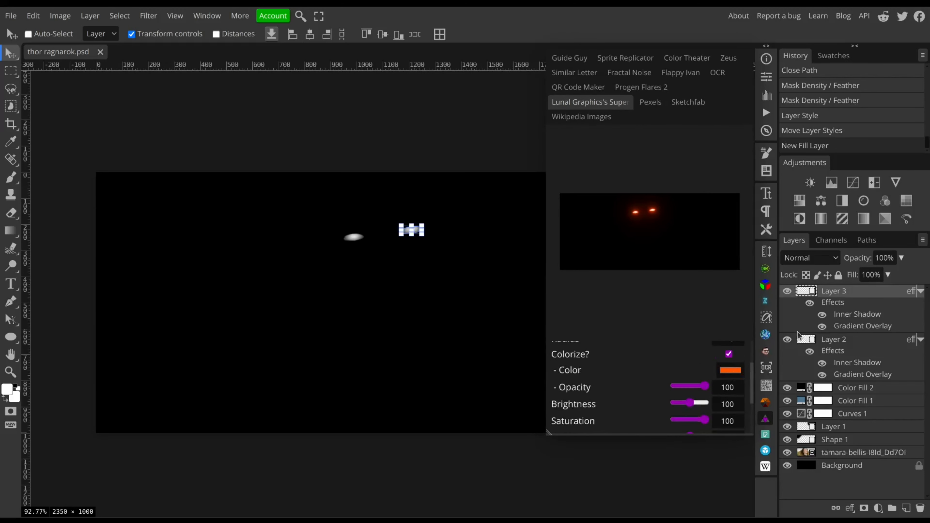
{"action": "left_click", "coordinate": [798, 312]}
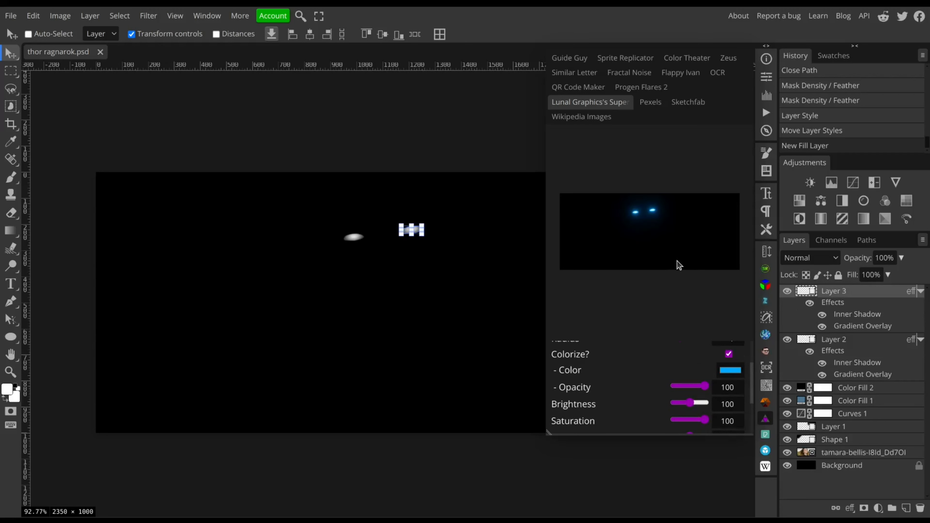
Step: Add the blue bloom to the document above Layer 3 and close the plugin
{"action": "scroll", "coordinate": [627, 372], "scroll_direction": "down", "scroll_amount": 3}
{"action": "left_click", "coordinate": [655, 414]}
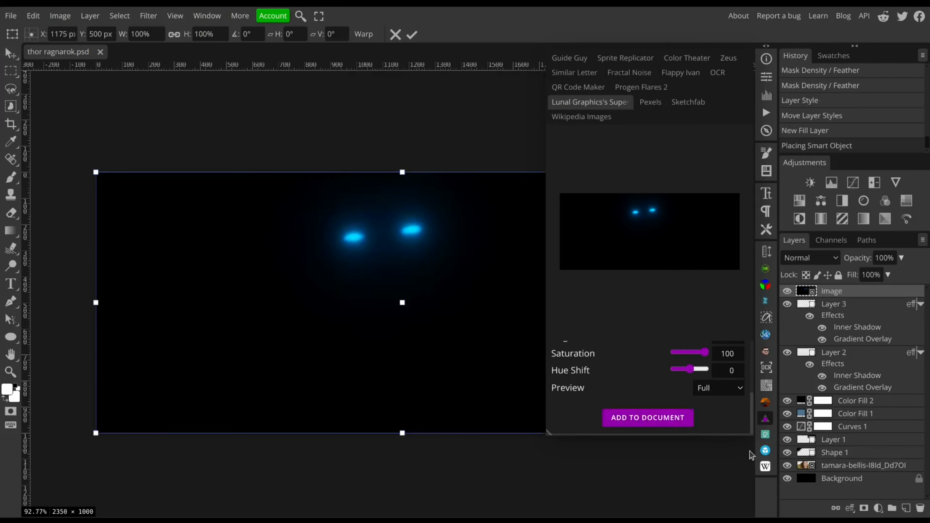
{"action": "left_click", "coordinate": [765, 419]}
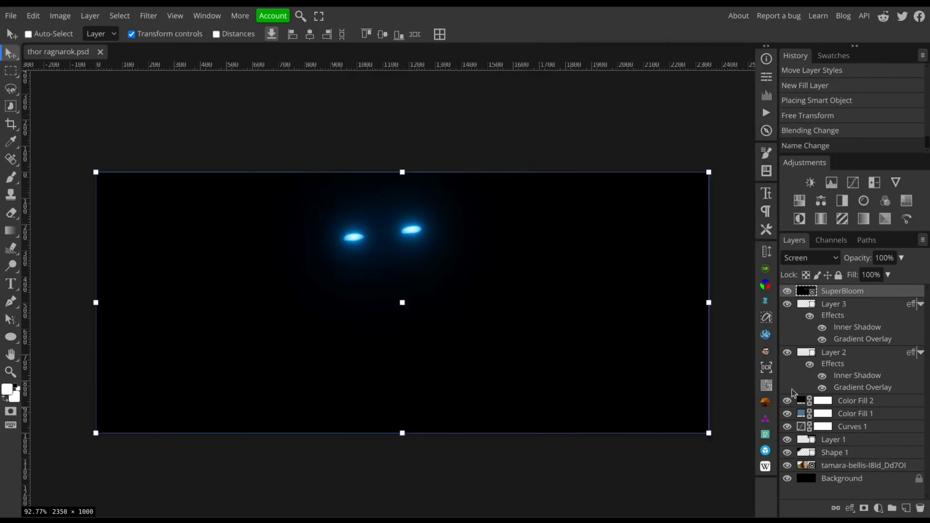
Step: Hide the black Color Fill 2 layer so the portrait shows beneath the glowing eyes
{"action": "left_click", "coordinate": [787, 400]}
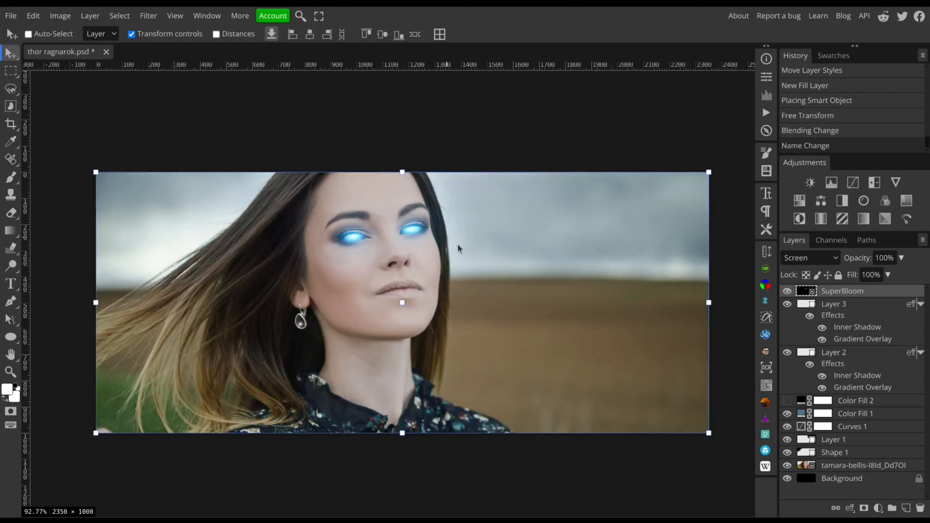
{"action": "left_click_drag", "start_coordinate": [457, 250], "coordinate": [488, 234]}
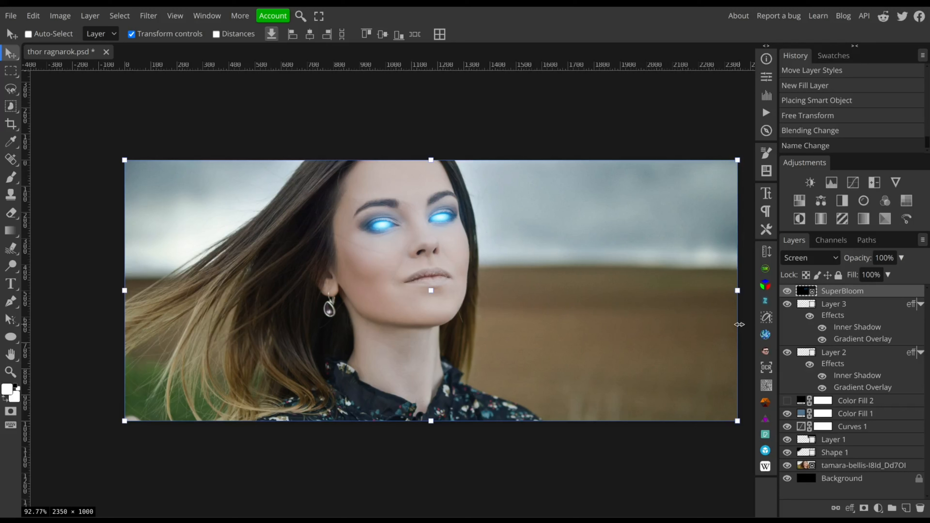
Step: Deepen the shadows in the Curves 1 adjustment by lowering its shadow point, and move the highlight point to input 222, output 222
{"action": "left_click", "coordinate": [872, 428]}
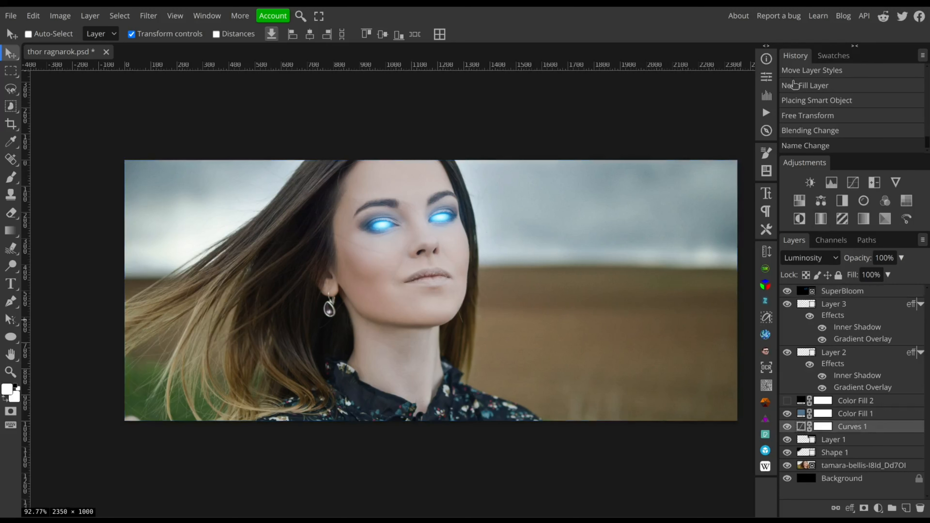
{"action": "left_click", "coordinate": [767, 77]}
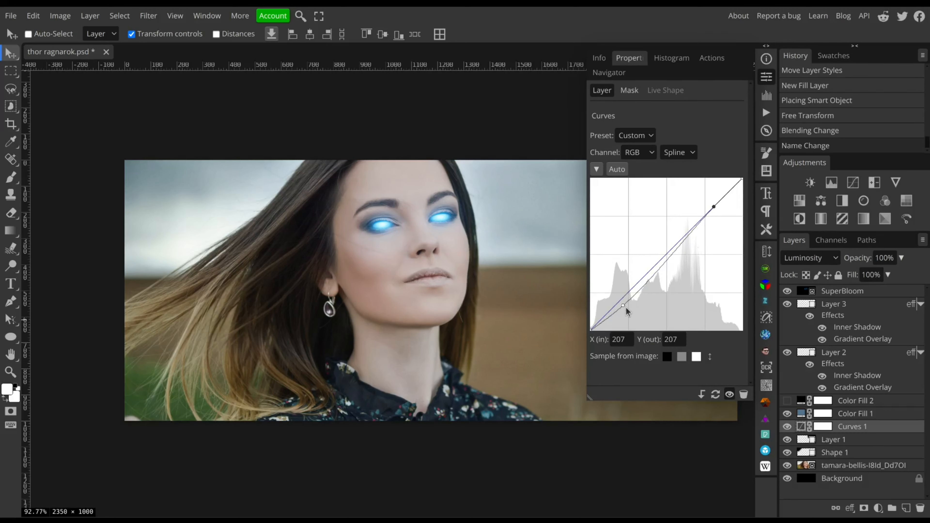
{"action": "left_click_drag", "start_coordinate": [623, 305], "coordinate": [626, 309]}
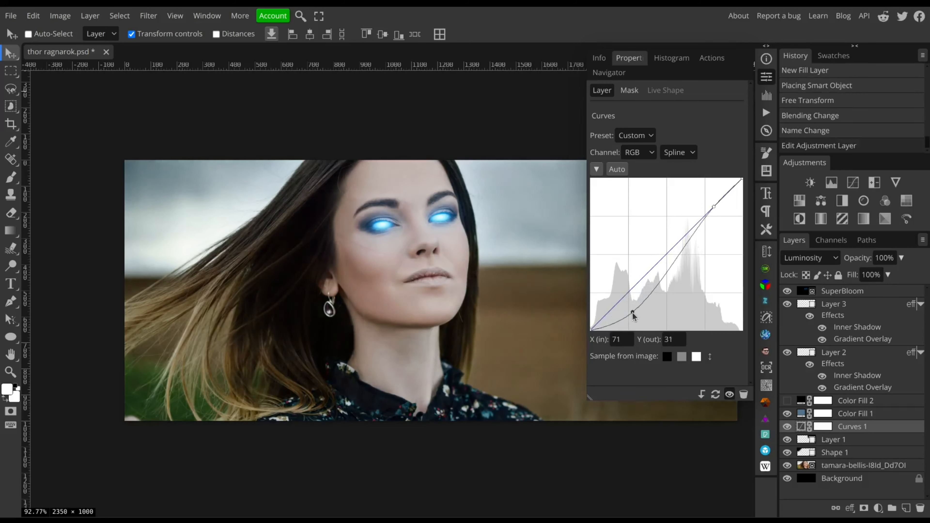
{"action": "mouse_move", "coordinate": [713, 207]}
{"action": "left_mouse_down"}
{"action": "mouse_move", "coordinate": [705, 216]}
{"action": "mouse_move", "coordinate": [725, 197]}
{"action": "left_mouse_up"}
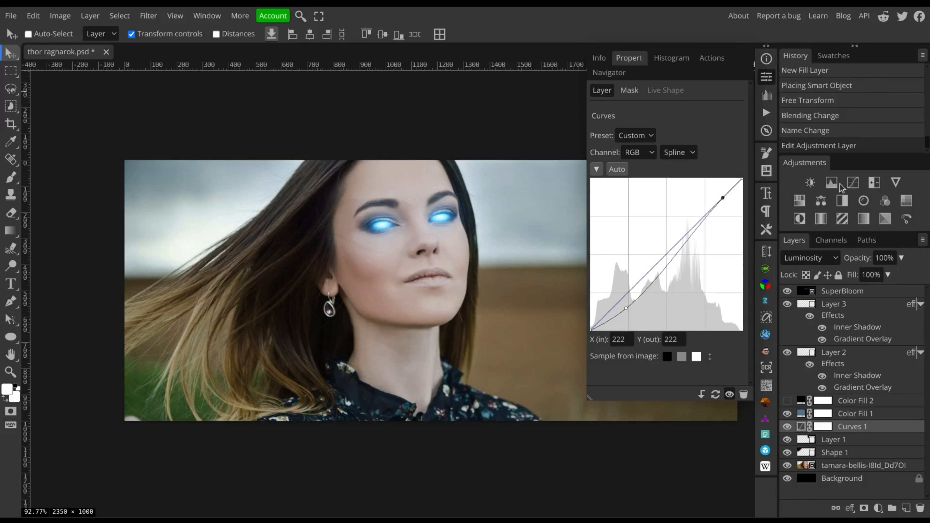
{"action": "left_click", "coordinate": [771, 80]}
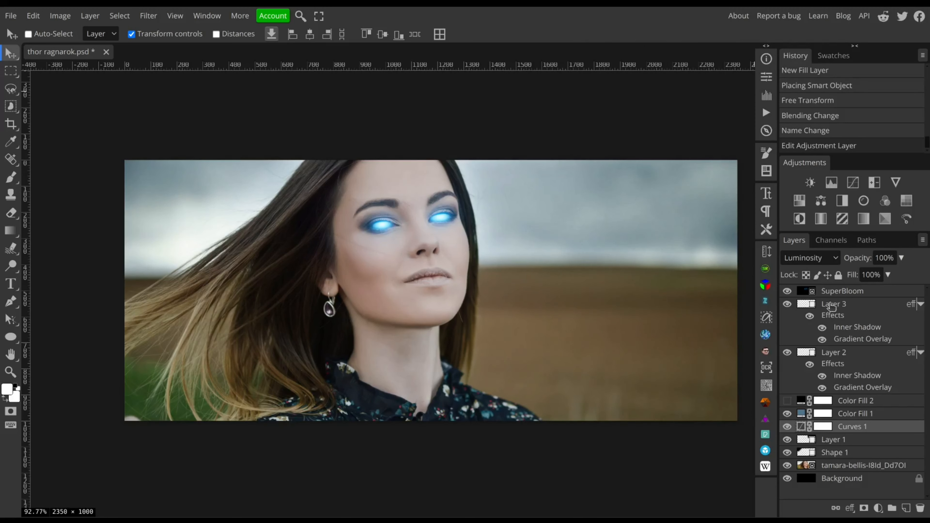
Step: Select the SuperBloom layer, open the Zeus lightning plugin and choose the Arc preset after trying Flash
{"action": "left_click", "coordinate": [843, 292]}
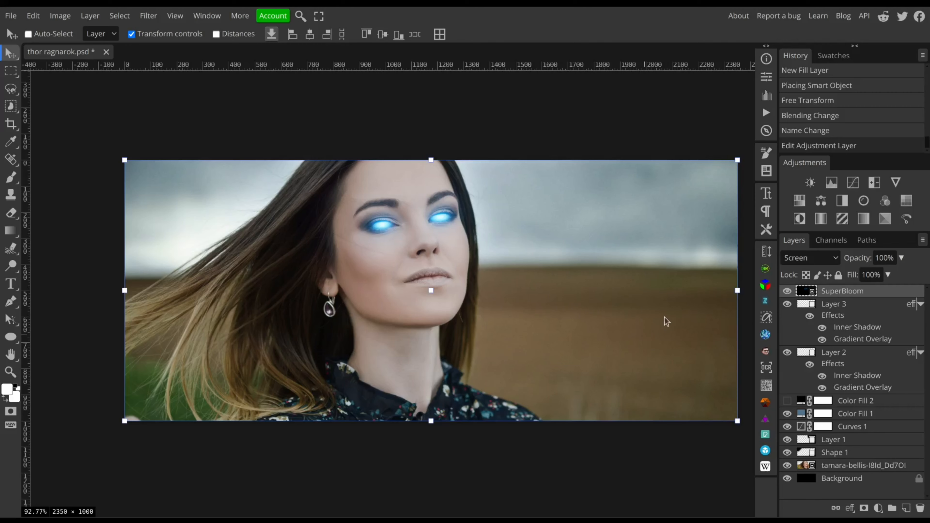
{"action": "left_click_drag", "start_coordinate": [674, 312], "coordinate": [651, 321]}
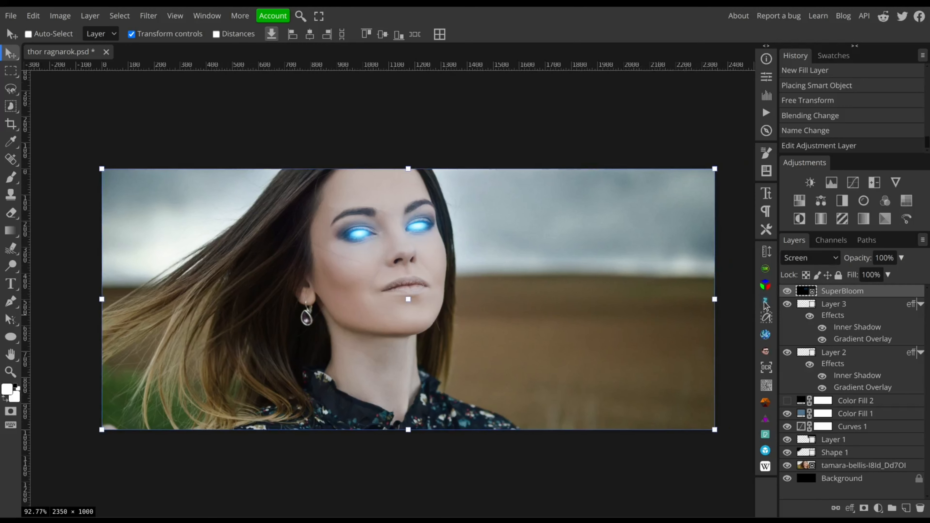
{"action": "left_click", "coordinate": [765, 302]}
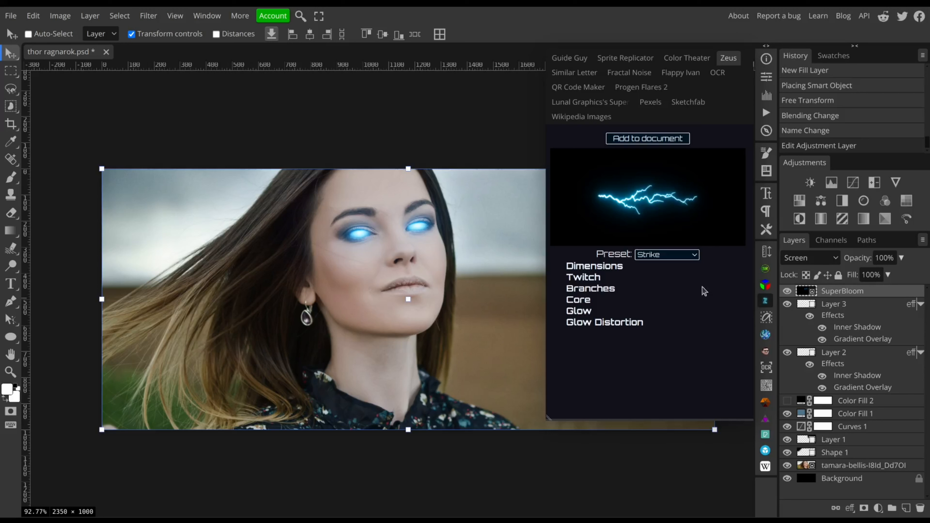
{"action": "left_click", "coordinate": [645, 255]}
{"action": "left_click", "coordinate": [652, 274]}
{"action": "left_click", "coordinate": [658, 255]}
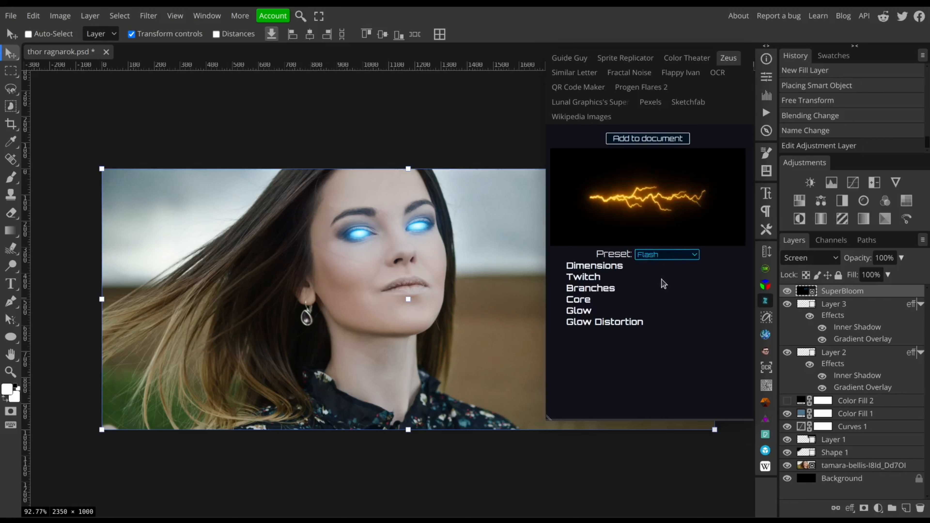
{"action": "left_click", "coordinate": [662, 280]}
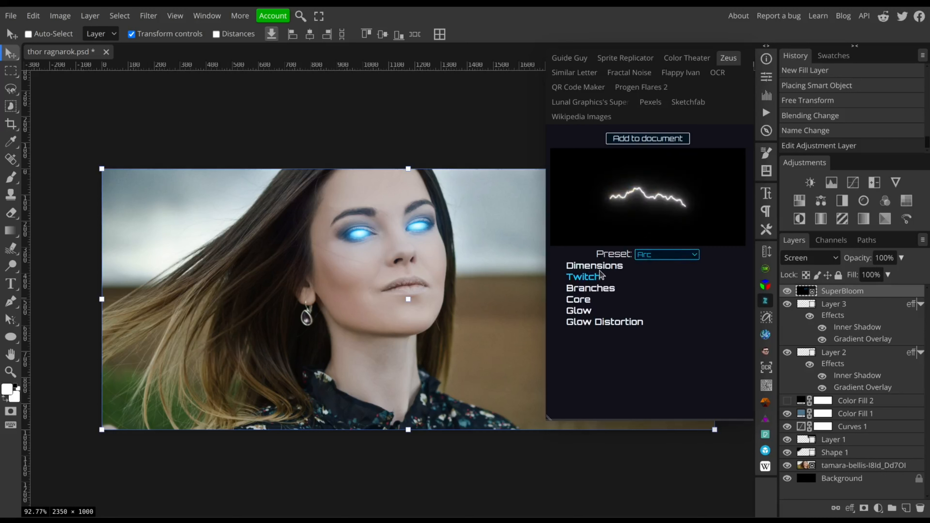
Step: Set the lightning's Length to 1000 and its Taper to 100 in the Dimensions settings
{"action": "left_click", "coordinate": [594, 266]}
{"action": "left_click", "coordinate": [704, 281]}
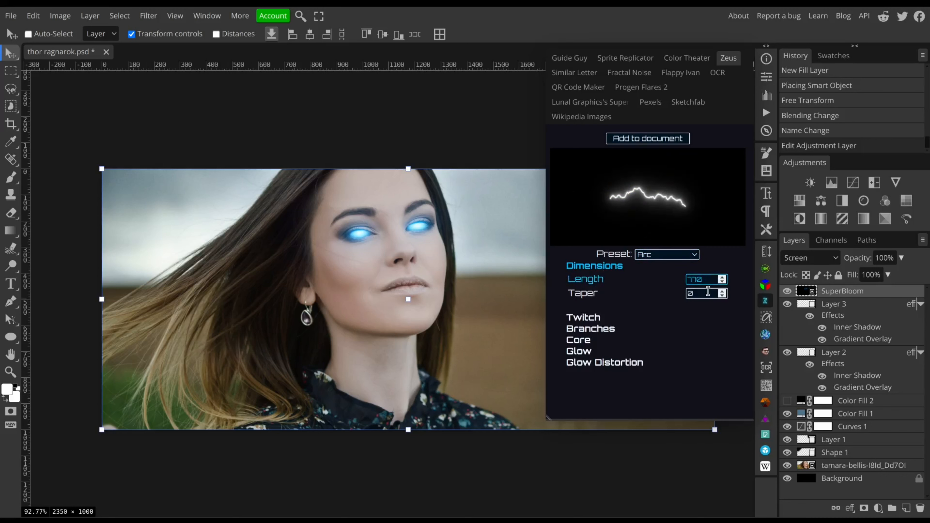
{"action": "key", "text": "shift+Left"}
{"action": "key", "text": "shift+Left"}
{"action": "key", "text": "shift+Left"}
{"action": "type", "text": "1000"}
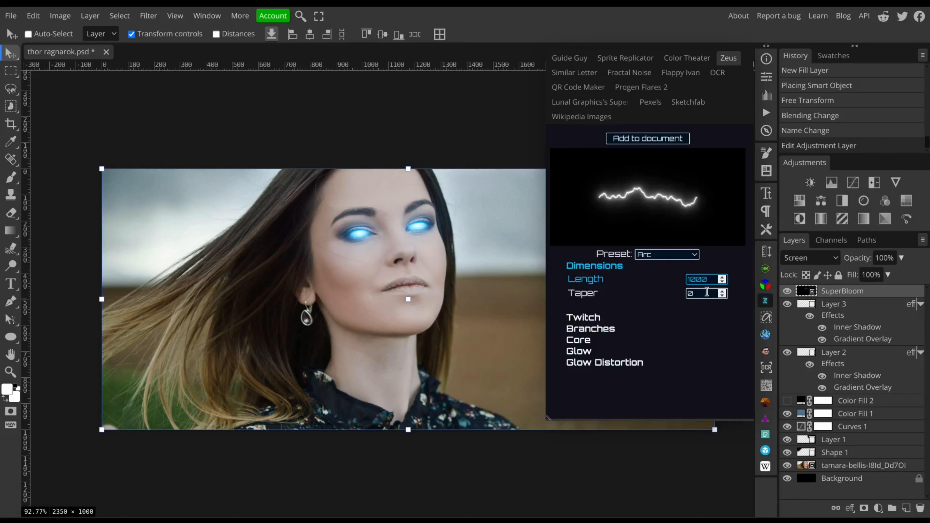
{"action": "key", "text": "Tab"}
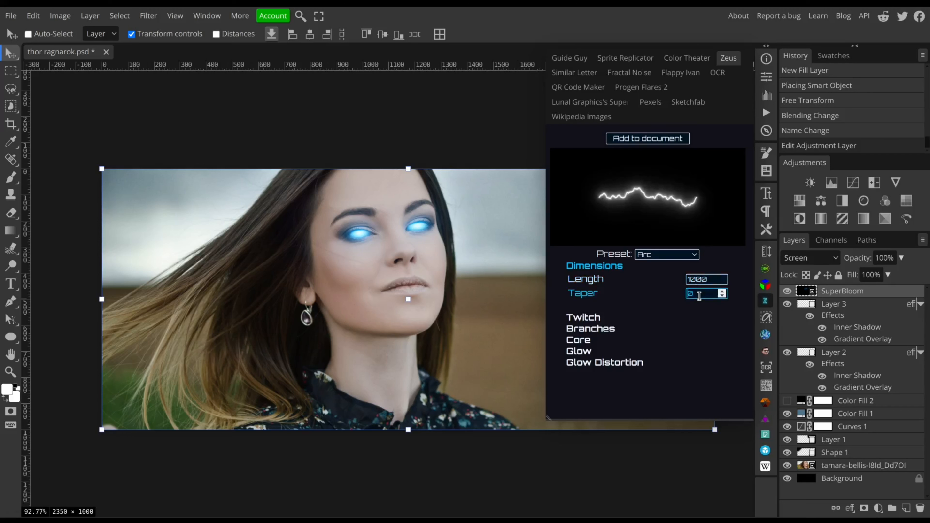
{"action": "type", "text": "100"}
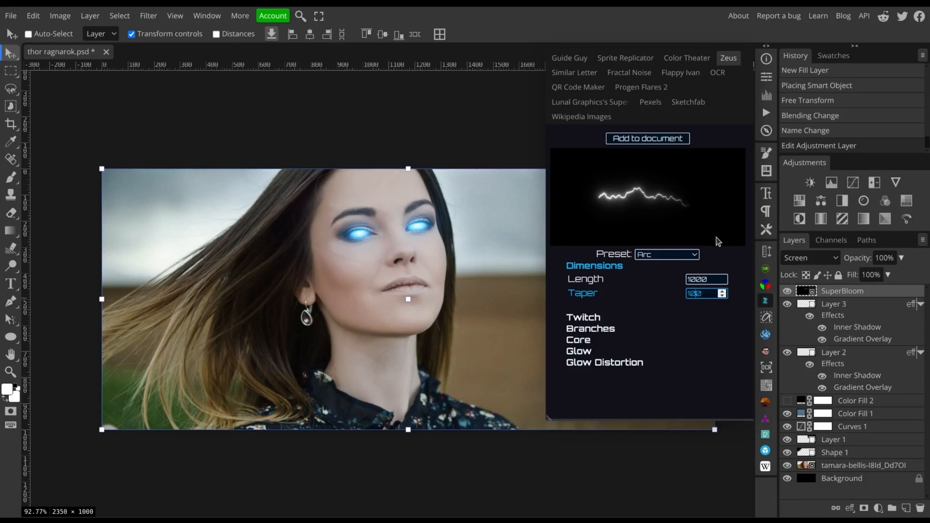
Step: Try Twitch Amounts of 0 and 100 on the lightning, then set it to 200
{"action": "left_click", "coordinate": [596, 319]}
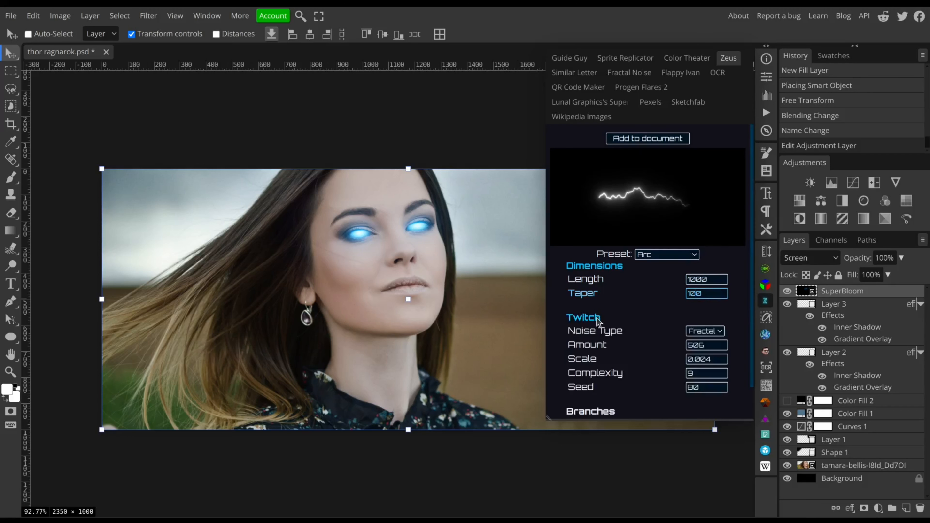
{"action": "scroll", "coordinate": [666, 333], "scroll_direction": "down", "scroll_amount": 1}
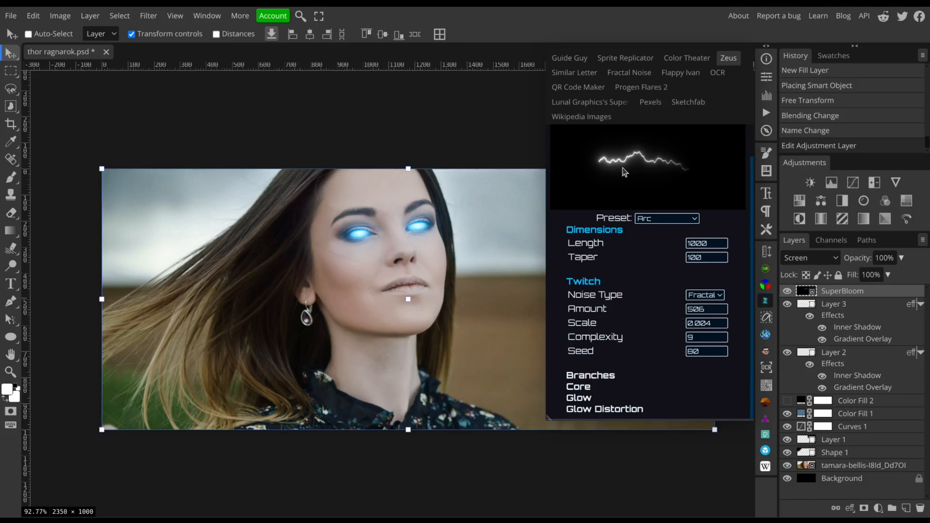
{"action": "double_click", "coordinate": [692, 310]}
{"action": "type", "text": "0"}
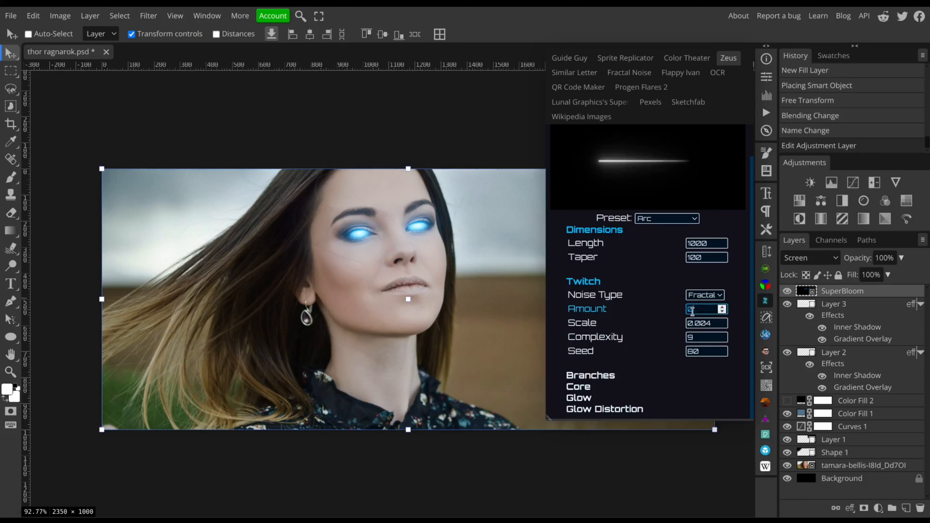
{"action": "type", "text": "100"}
{"action": "key", "text": "shift+Right"}
{"action": "type", "text": "2"}
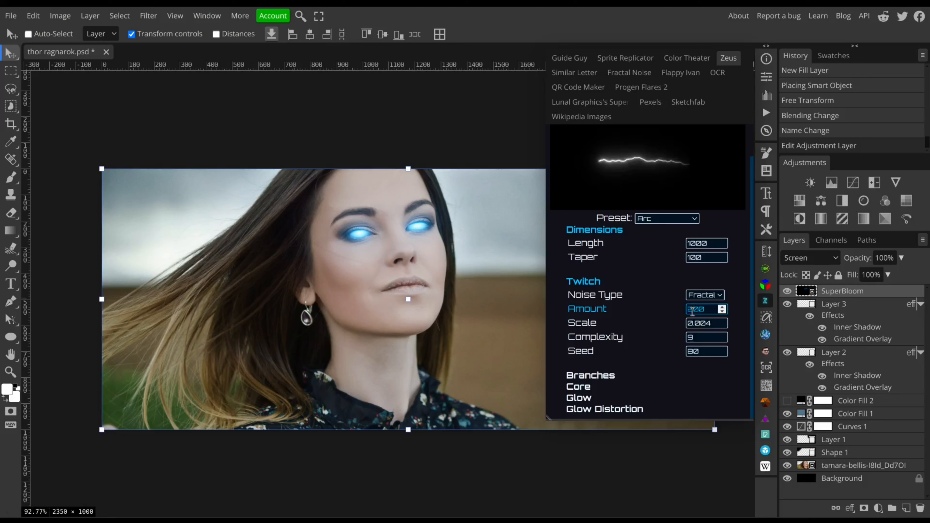
{"action": "left_click", "coordinate": [591, 282]}
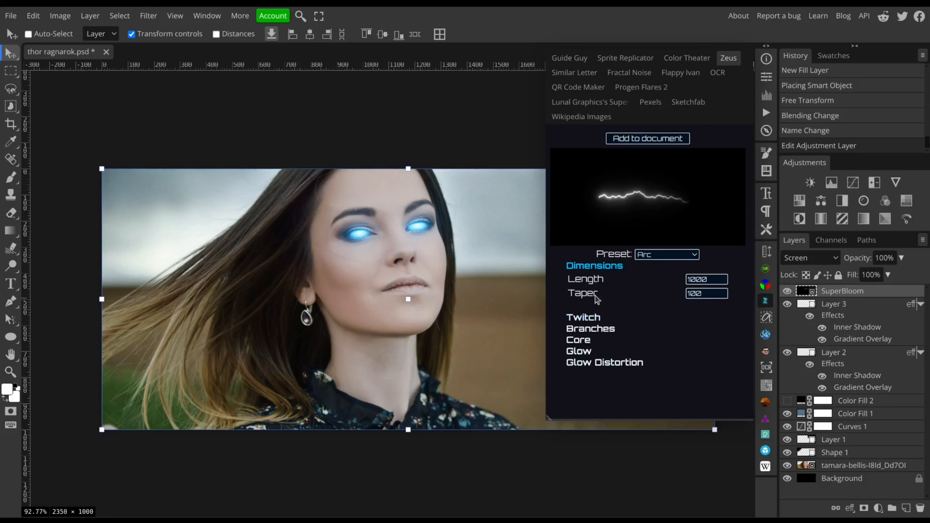
Step: Try a Branches Amount of 20 on the lightning, then set it back to 0
{"action": "left_click", "coordinate": [600, 334]}
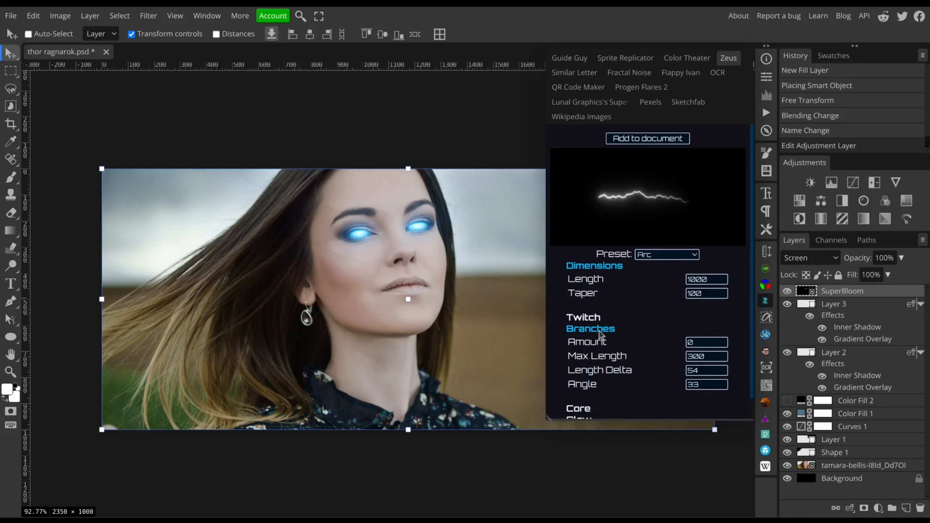
{"action": "left_click", "coordinate": [695, 342]}
{"action": "key", "text": "BackSpace"}
{"action": "type", "text": "20"}
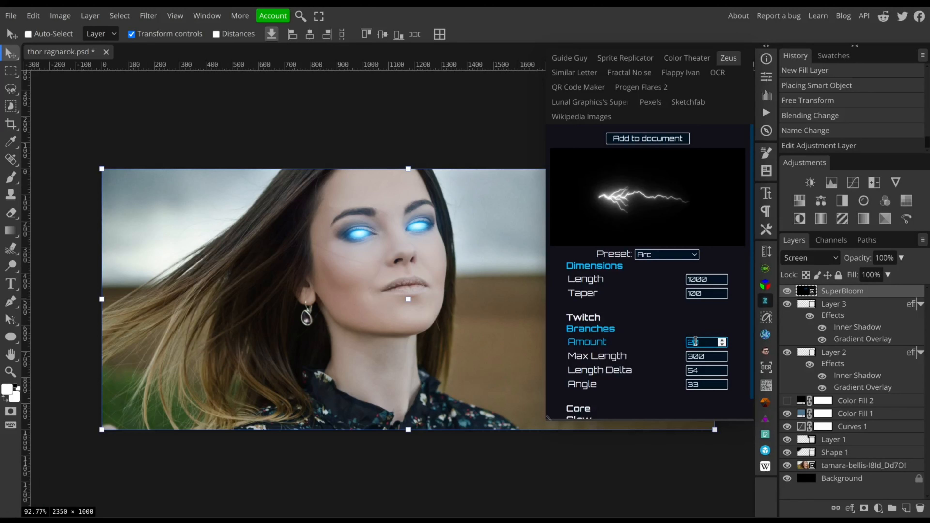
{"action": "key", "text": "BackSpace"}
{"action": "key", "text": "BackSpace"}
{"action": "type", "text": "0"}
{"action": "left_click", "coordinate": [604, 330]}
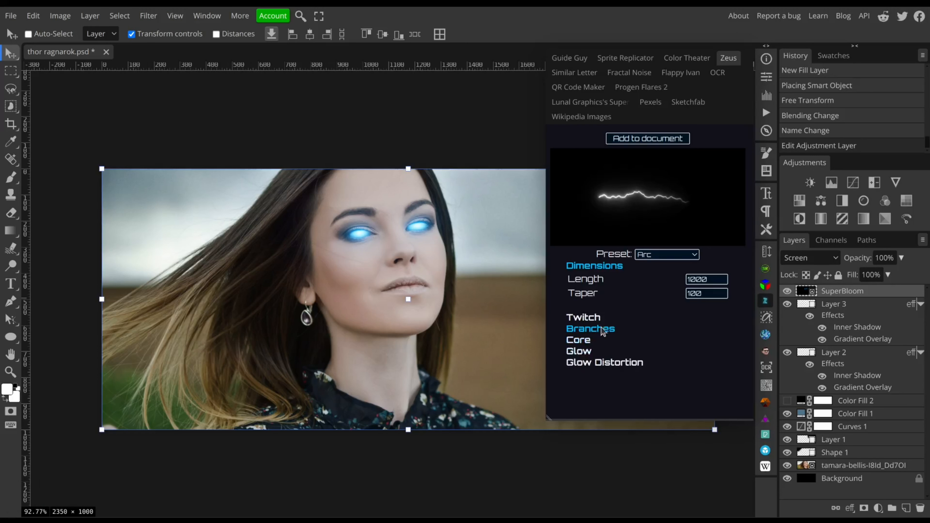
Step: Set the lightning's Core Size to 5 and inspect its Softness setting
{"action": "left_click", "coordinate": [584, 341]}
{"action": "left_click", "coordinate": [698, 355]}
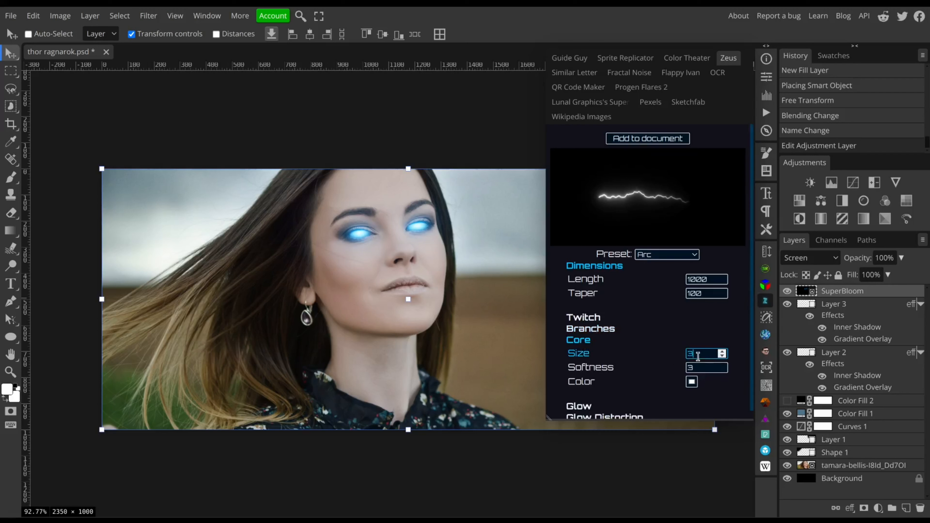
{"action": "key", "text": "shift+Home"}
{"action": "type", "text": "5"}
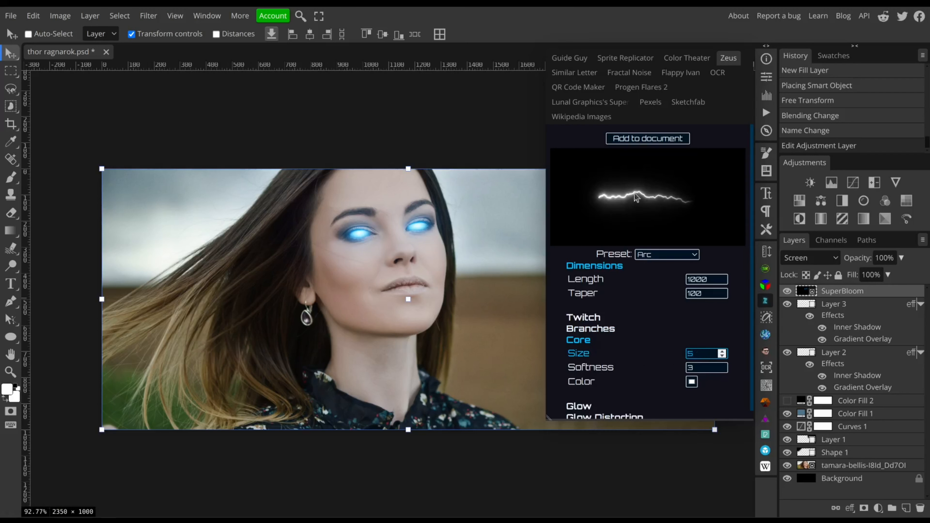
{"action": "left_click", "coordinate": [701, 369]}
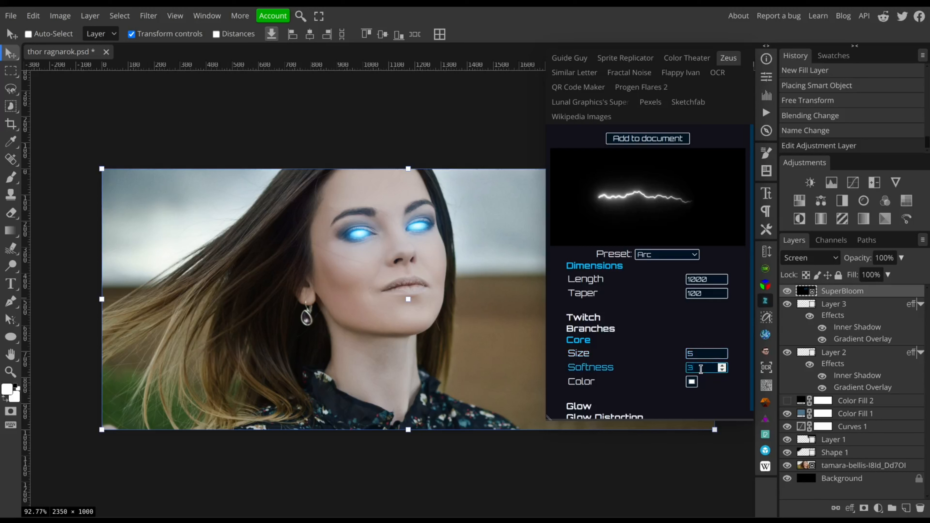
{"action": "key", "text": "shift+Home"}
{"action": "key", "text": "shift+Home"}
{"action": "left_click", "coordinate": [580, 340]}
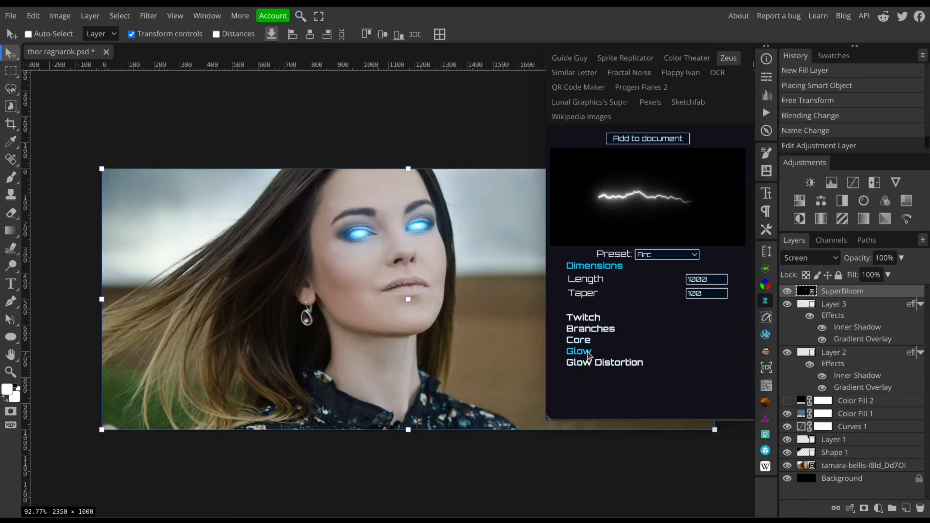
Step: Examine the lightning's Glow depth and radius options and its Glow Distortion options
{"action": "left_click", "coordinate": [579, 352]}
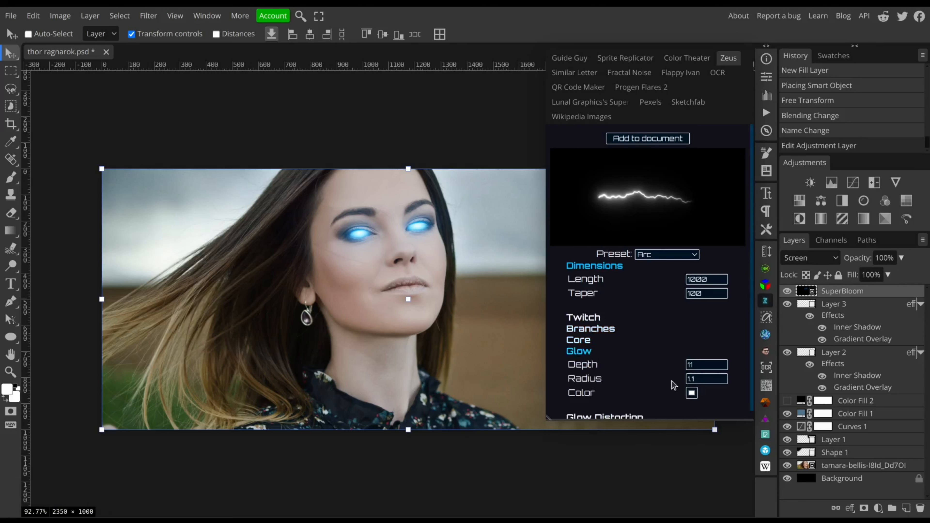
{"action": "double_click", "coordinate": [698, 366]}
{"action": "left_click", "coordinate": [697, 380]}
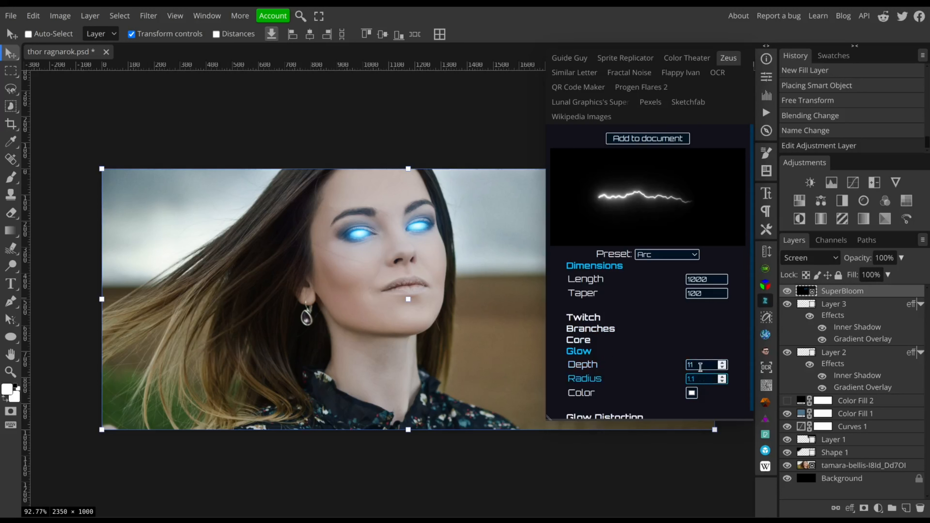
{"action": "left_click", "coordinate": [587, 351]}
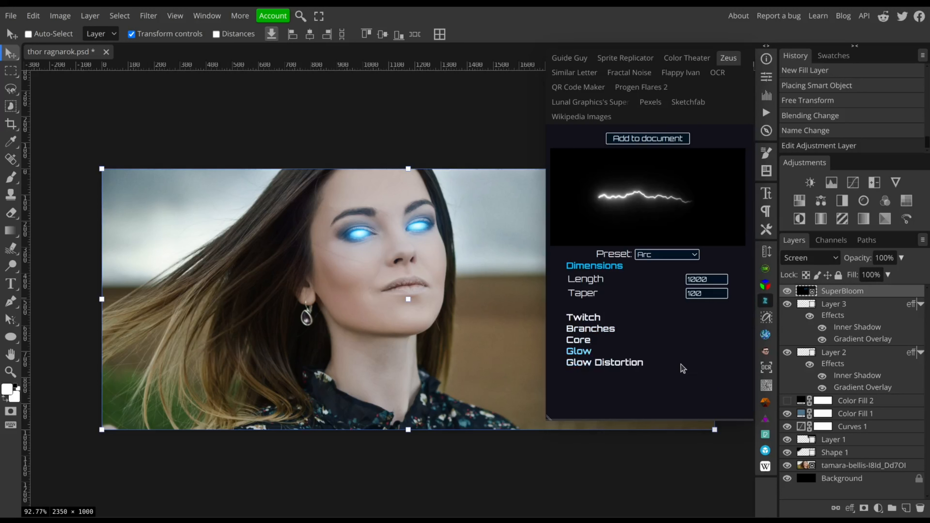
{"action": "left_click", "coordinate": [639, 364]}
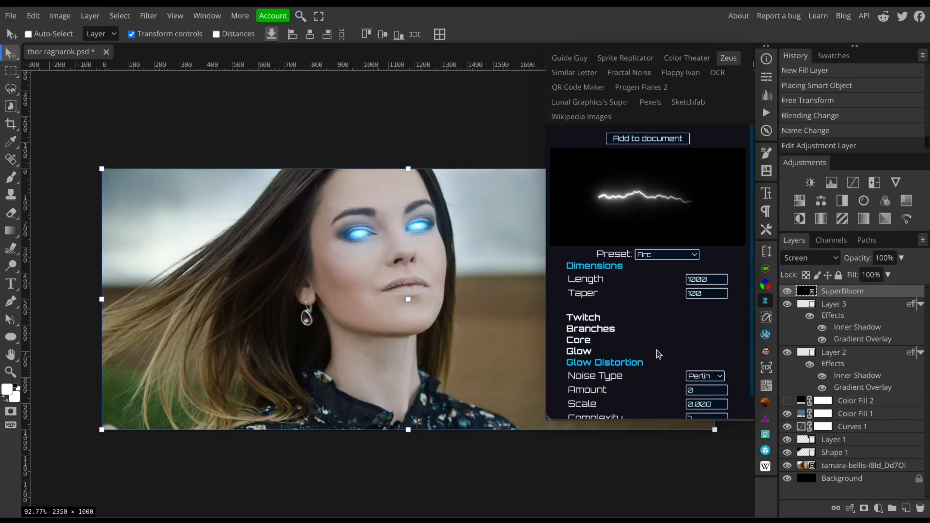
{"action": "left_click", "coordinate": [637, 365]}
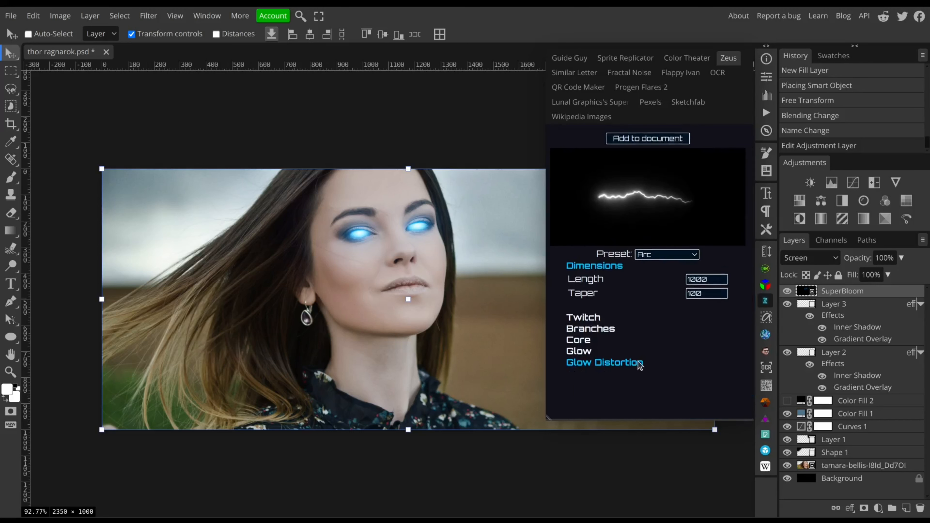
Step: Reset the lightning to the default Arc settings by switching the preset to Strike and back to Arc
{"action": "left_click", "coordinate": [688, 257]}
{"action": "left_click", "coordinate": [682, 269]}
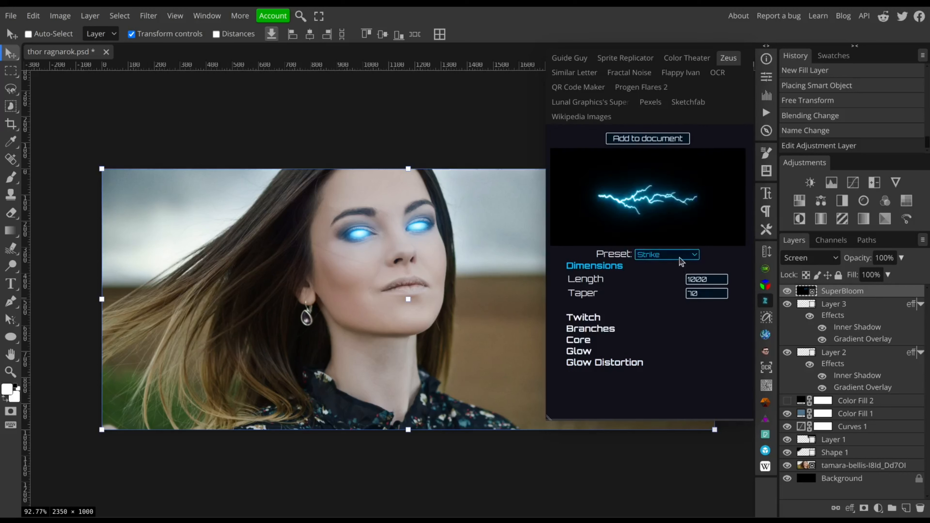
{"action": "left_click", "coordinate": [680, 261]}
{"action": "left_click", "coordinate": [682, 285]}
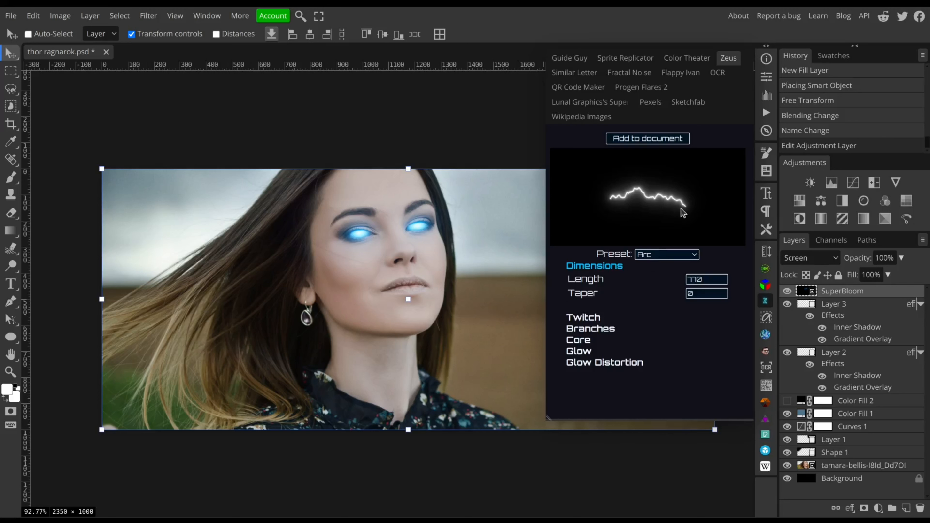
Step: Set the lightning's Glow color to blue
{"action": "left_click", "coordinate": [585, 351]}
{"action": "left_click", "coordinate": [692, 395]}
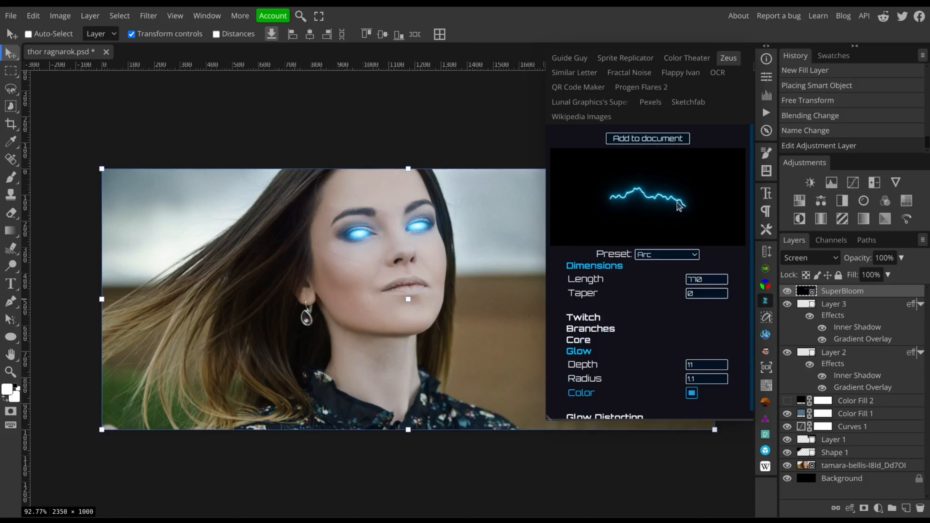
{"action": "scroll", "coordinate": [751, 340], "scroll_direction": "down", "scroll_amount": 1}
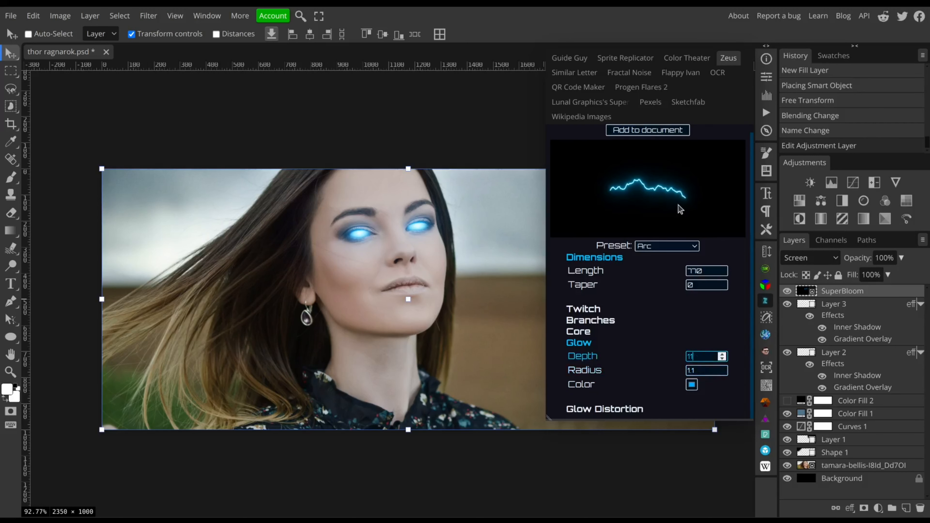
{"action": "left_click", "coordinate": [662, 132]}
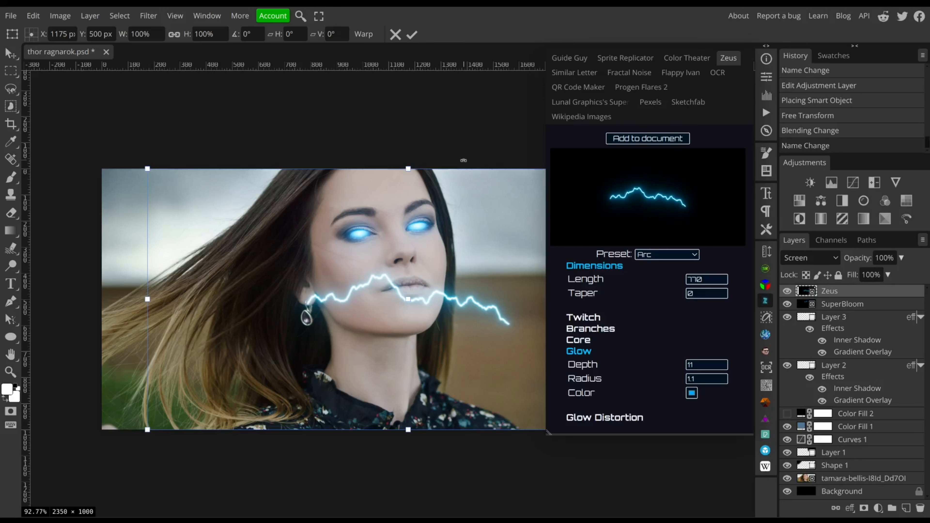
{"action": "left_click_drag", "start_coordinate": [463, 160], "coordinate": [371, 233]}
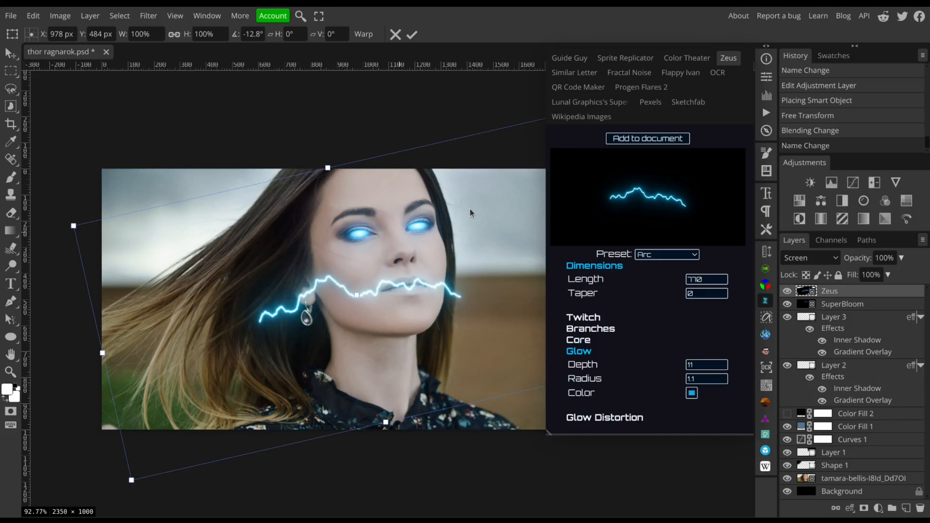
{"action": "left_click", "coordinate": [920, 508]}
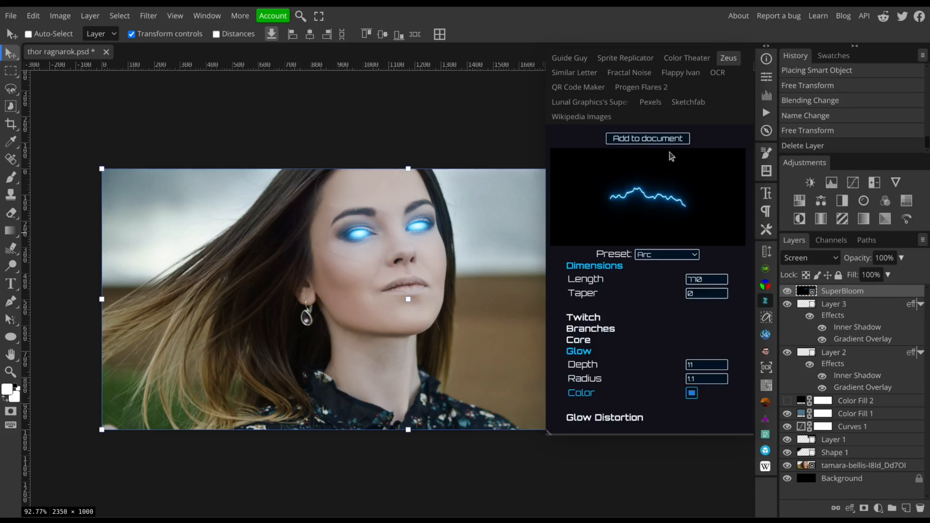
Step: Add the blue bolt to the document and fit it between jaw and collar below the earring, scaled to 52.86% and rotated -61.4°
{"action": "left_click", "coordinate": [666, 141]}
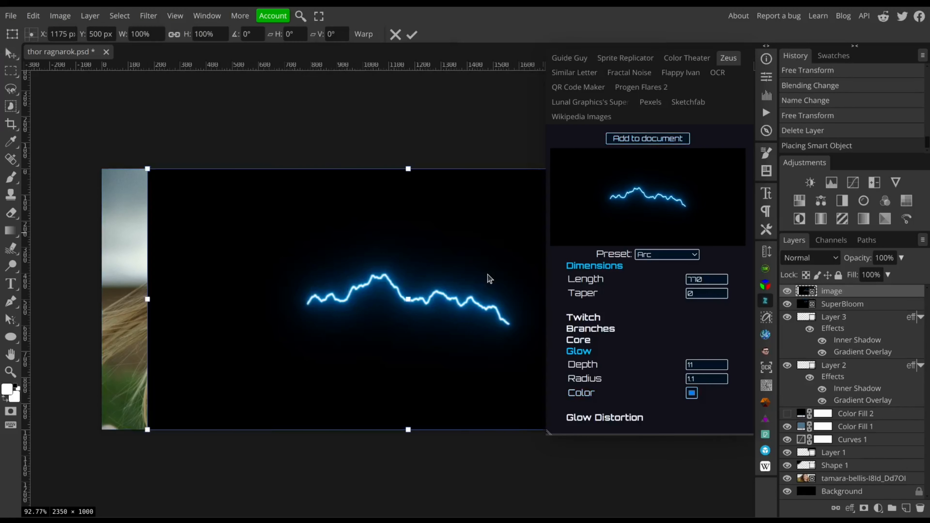
{"action": "left_click_drag", "start_coordinate": [404, 278], "coordinate": [304, 260]}
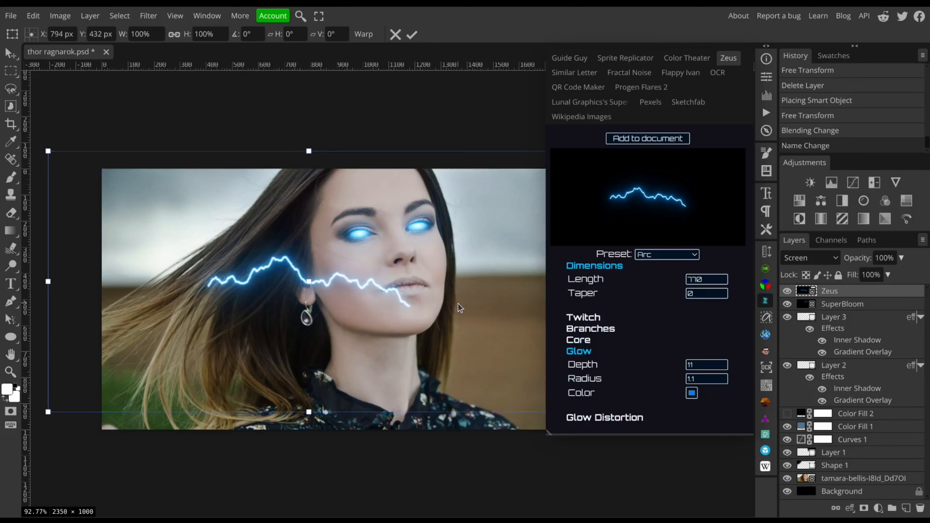
{"action": "left_click_drag", "start_coordinate": [458, 303], "coordinate": [402, 309]}
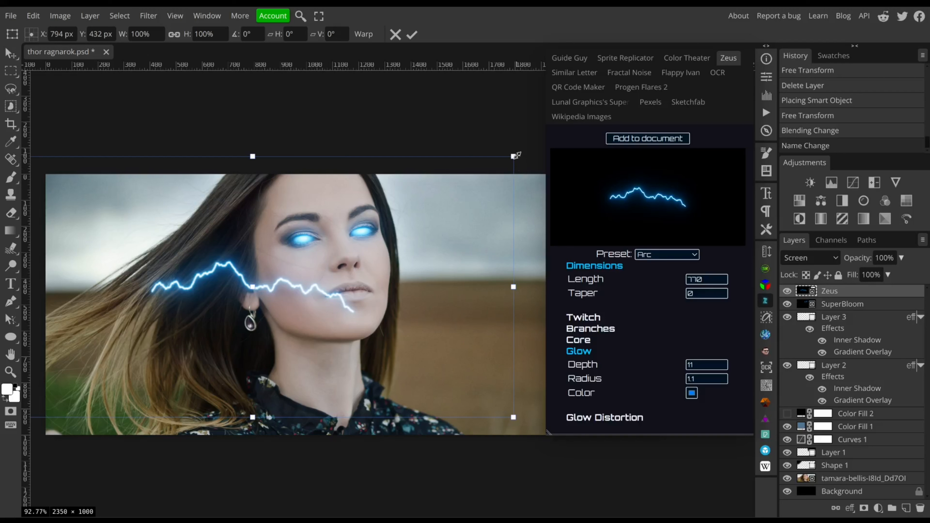
{"action": "left_click_drag", "start_coordinate": [517, 155], "coordinate": [226, 154]}
{"action": "left_click_drag", "start_coordinate": [232, 286], "coordinate": [313, 296]}
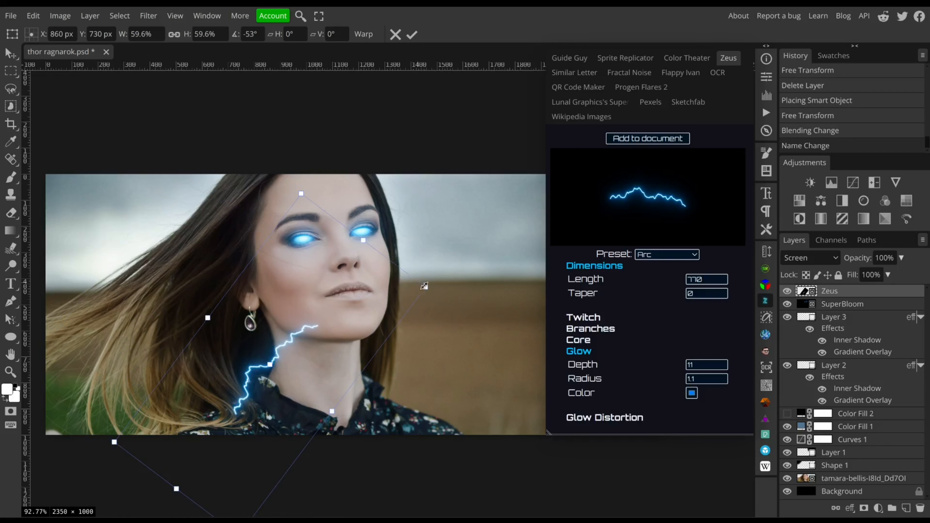
{"action": "left_click_drag", "start_coordinate": [425, 286], "coordinate": [353, 265]}
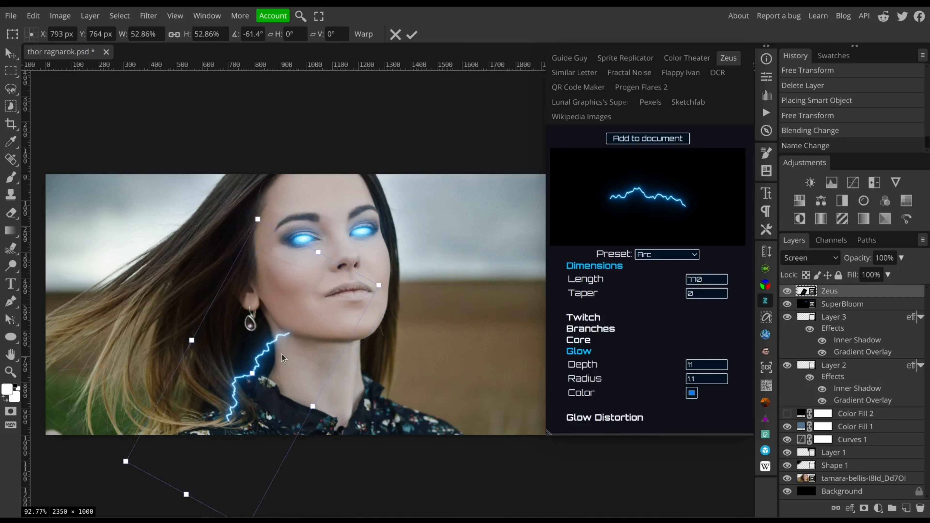
{"action": "left_click_drag", "start_coordinate": [282, 355], "coordinate": [323, 333]}
{"action": "key", "text": "shift+Up"}
{"action": "key", "text": "shift+Up"}
{"action": "scroll", "coordinate": [326, 283], "scroll_direction": "up", "scroll_amount": 2}
{"action": "scroll", "coordinate": [280, 264], "scroll_direction": "down", "scroll_amount": 3}
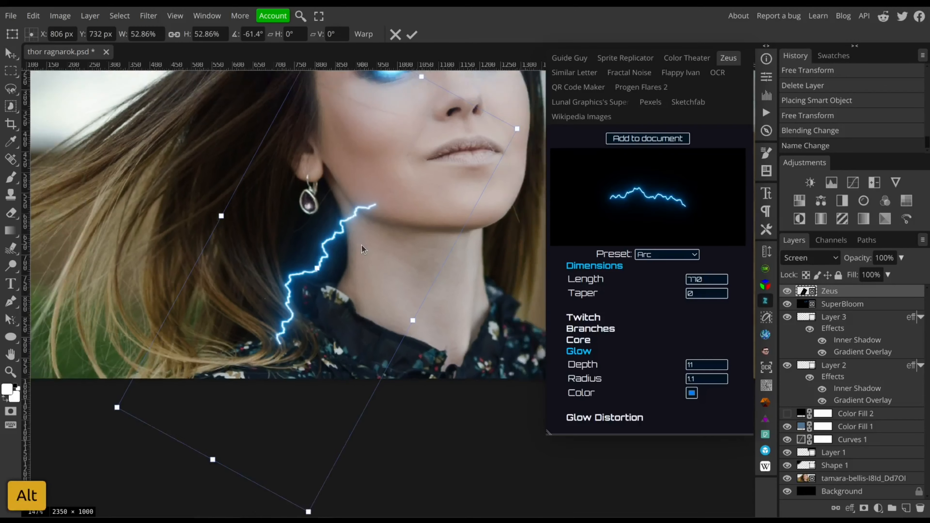
Step: Set the lightning's Twitch Seed to 81 and add this bolt to the document
{"action": "left_click", "coordinate": [586, 317]}
{"action": "left_click", "coordinate": [640, 207]}
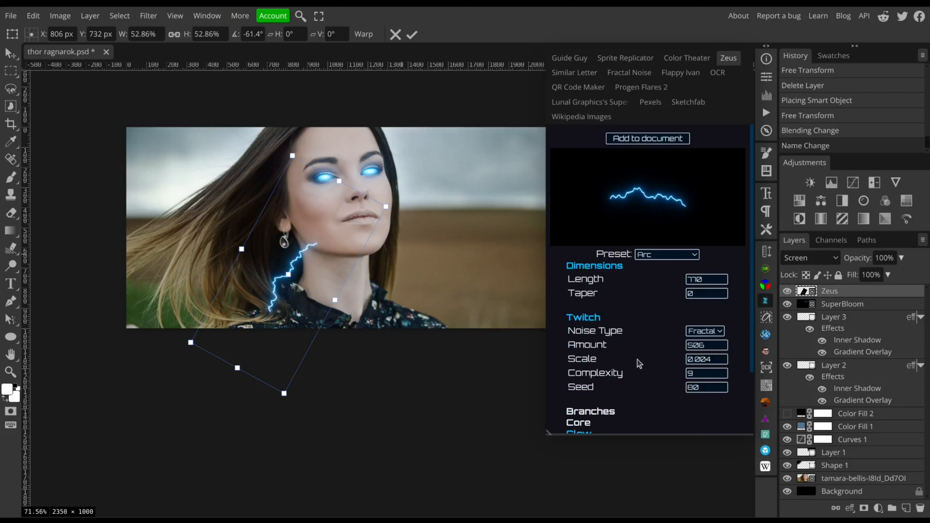
{"action": "left_click", "coordinate": [689, 389]}
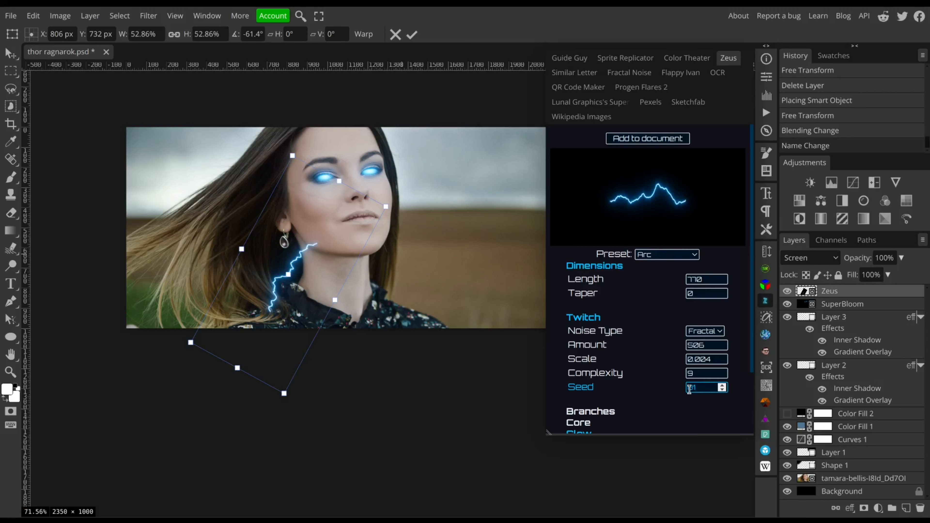
{"action": "left_click", "coordinate": [639, 140]}
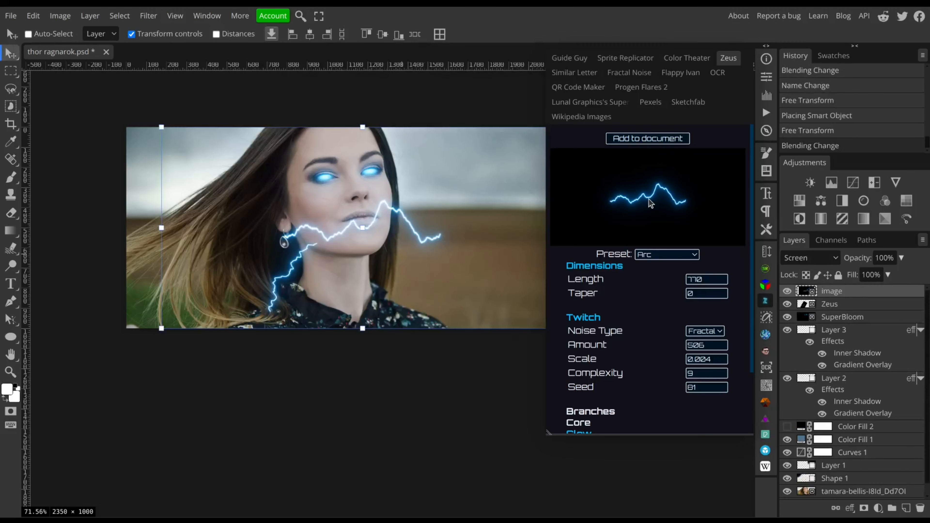
Step: Place the second bolt on the side of the neck opposite the earring, scaled to 51.23% and rotated 50.3°
{"action": "left_click_drag", "start_coordinate": [464, 229], "coordinate": [302, 321]}
{"action": "left_click_drag", "start_coordinate": [402, 421], "coordinate": [320, 379]}
{"action": "left_click_drag", "start_coordinate": [222, 291], "coordinate": [490, 310]}
{"action": "left_click_drag", "start_coordinate": [473, 227], "coordinate": [497, 246]}
{"action": "left_click_drag", "start_coordinate": [293, 192], "coordinate": [398, 293]}
{"action": "left_click_drag", "start_coordinate": [443, 345], "coordinate": [387, 240]}
{"action": "left_click_drag", "start_coordinate": [531, 244], "coordinate": [506, 332]}
Step: Set the Seed to 82, add the bolt, and place it rotated across the lower collar on the earring side
{"action": "scroll", "coordinate": [704, 387], "scroll_direction": "up", "scroll_amount": 1}
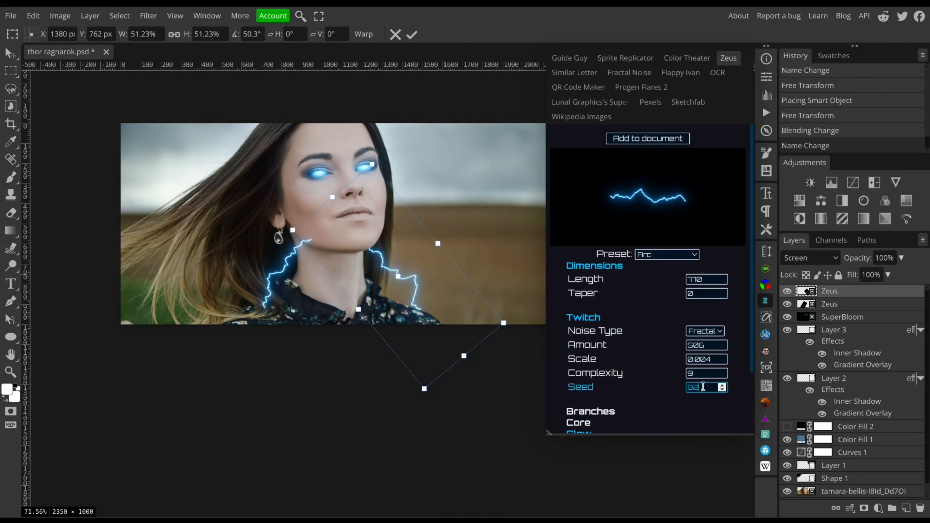
{"action": "left_click", "coordinate": [648, 139]}
{"action": "left_click_drag", "start_coordinate": [475, 239], "coordinate": [303, 328]}
{"action": "left_click_drag", "start_coordinate": [394, 388], "coordinate": [355, 319]}
Step: Set the Seed to 83, add the bolt, and place it at the shoulder opposite the earring, scaled to 62.64% and rotated -5.9°
{"action": "scroll", "coordinate": [704, 388], "scroll_direction": "up", "scroll_amount": 1}
{"action": "left_click", "coordinate": [663, 140]}
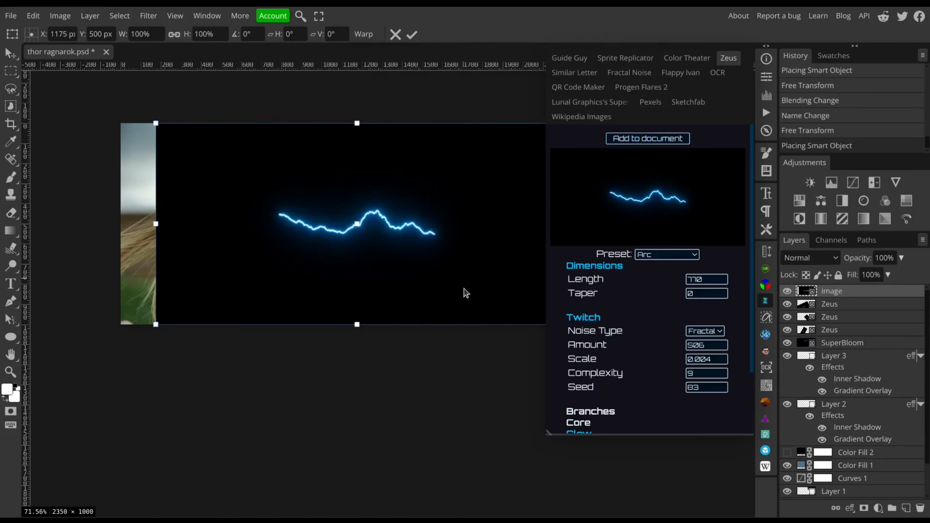
{"action": "left_click_drag", "start_coordinate": [465, 335], "coordinate": [497, 288]}
{"action": "left_click_drag", "start_coordinate": [134, 202], "coordinate": [357, 257]}
{"action": "left_click_drag", "start_coordinate": [468, 292], "coordinate": [368, 392]}
{"action": "left_click_drag", "start_coordinate": [453, 370], "coordinate": [439, 391]}
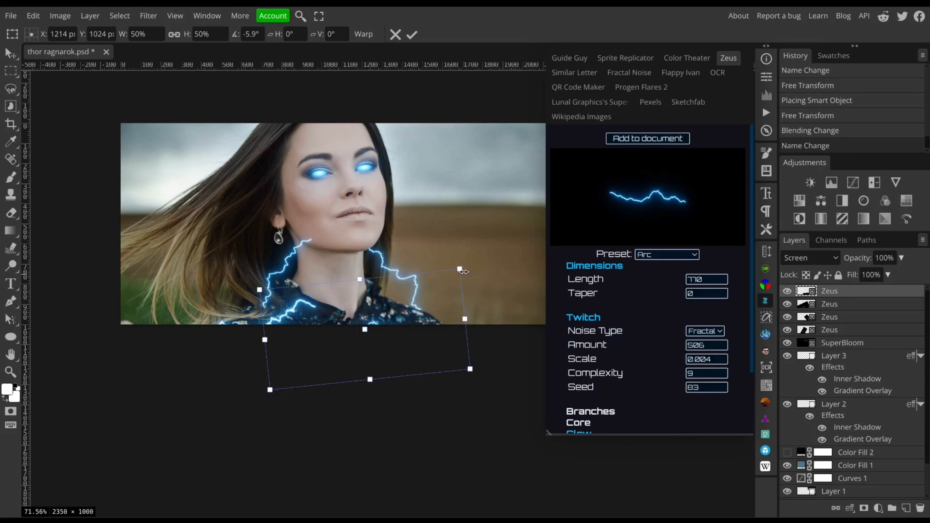
{"action": "left_click_drag", "start_coordinate": [462, 269], "coordinate": [504, 227]}
{"action": "left_click_drag", "start_coordinate": [443, 306], "coordinate": [448, 313]}
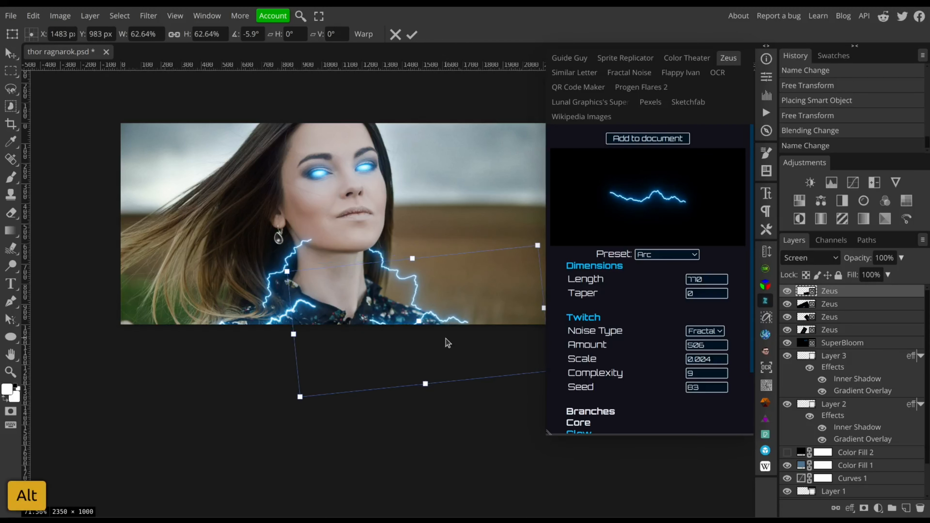
Step: Enlarge the shoulder bolt to 102.49%, rotate it to 7.5° along the image's lower edge, and apply the transform
{"action": "scroll", "coordinate": [447, 319], "scroll_direction": "up", "scroll_amount": 2}
{"action": "left_click_drag", "start_coordinate": [238, 252], "coordinate": [73, 165]}
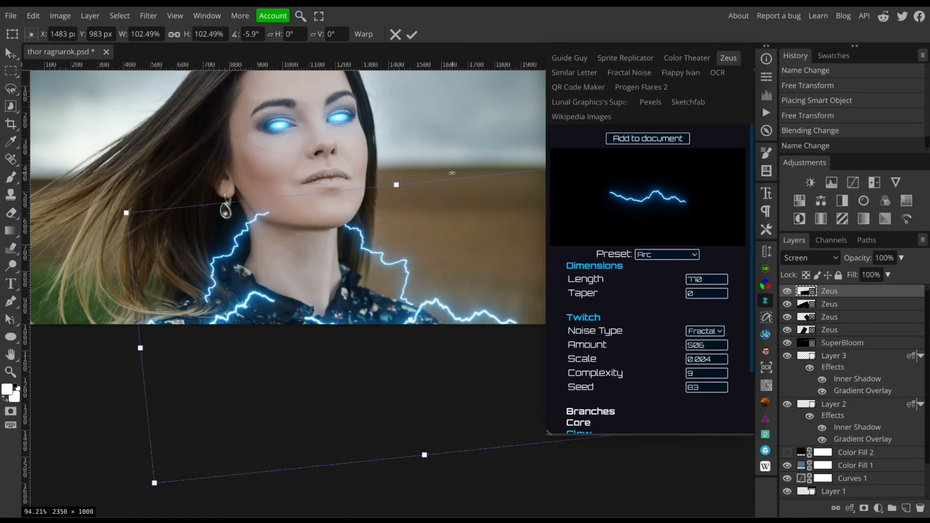
{"action": "left_click_drag", "start_coordinate": [452, 173], "coordinate": [476, 197]}
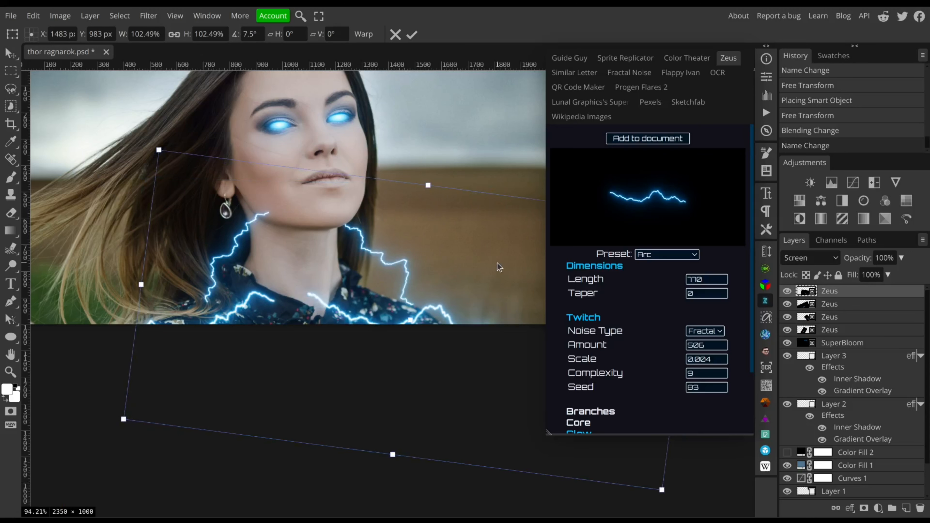
{"action": "key", "text": "Return"}
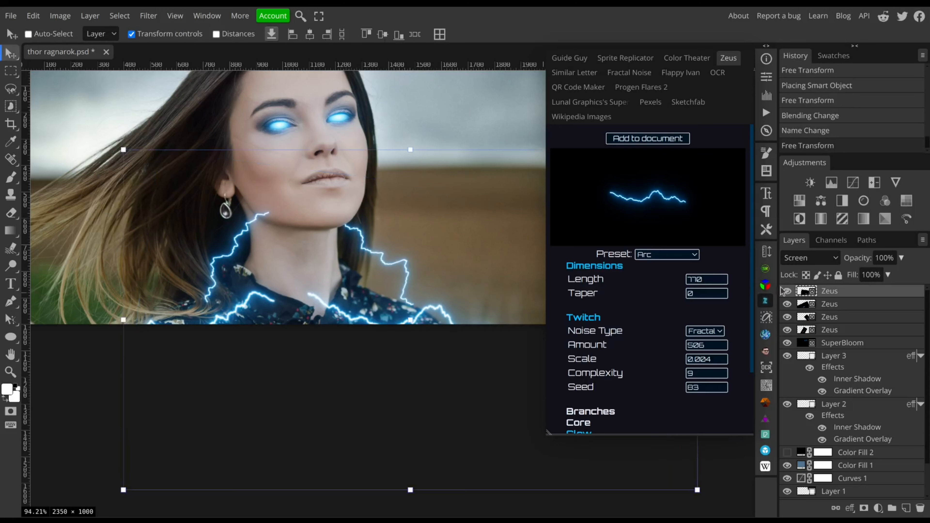
Step: Add a raster mask to the shoulder bolt's layer and paint out its section over the collar with a black brush of size 195
{"action": "left_click", "coordinate": [865, 509]}
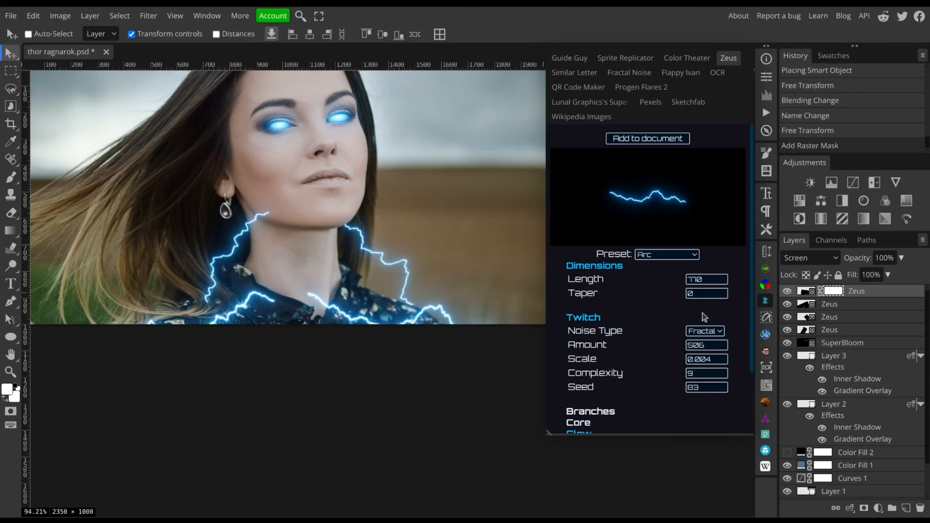
{"action": "left_click", "coordinate": [11, 177]}
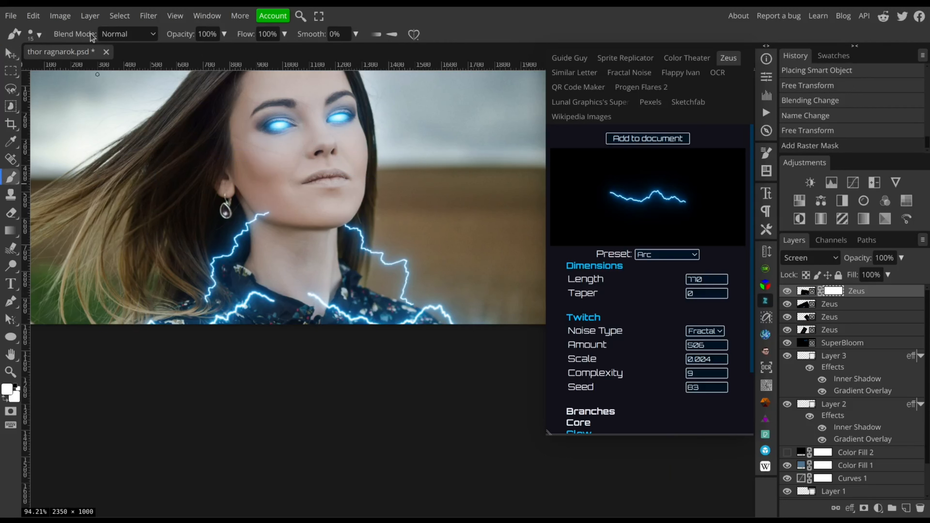
{"action": "left_click", "coordinate": [35, 34]}
{"action": "left_click", "coordinate": [133, 124]}
{"action": "left_click_drag", "start_coordinate": [121, 66], "coordinate": [135, 65]}
{"action": "key", "text": "d"}
{"action": "mouse_move", "coordinate": [352, 286]}
{"action": "left_mouse_down"}
{"action": "mouse_move", "coordinate": [311, 294]}
{"action": "mouse_move", "coordinate": [371, 314]}
{"action": "left_mouse_up"}
{"action": "left_click_drag", "start_coordinate": [355, 318], "coordinate": [374, 322]}
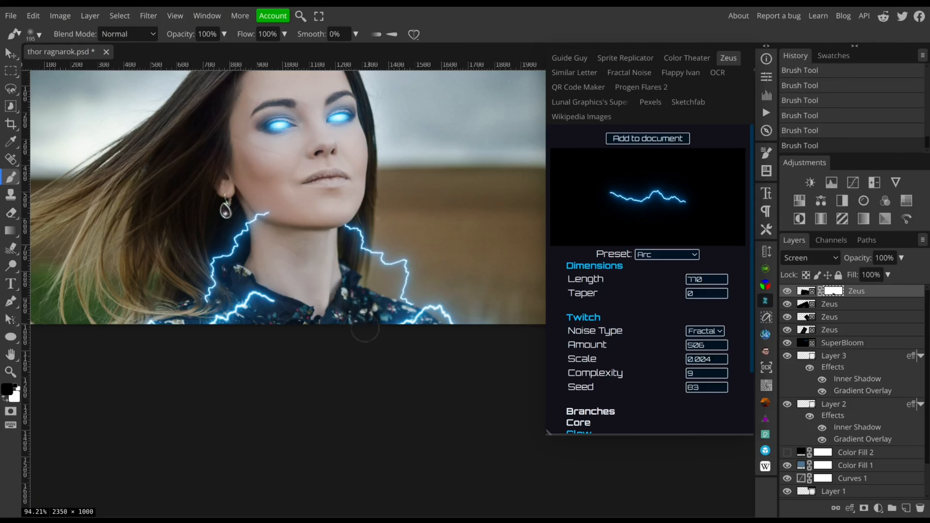
Step: Add another bolt to the document and place it over the earring-side shoulder at the image's lower edge, around X 654, Y 1044 px
{"action": "left_click_drag", "start_coordinate": [408, 380], "coordinate": [327, 372]}
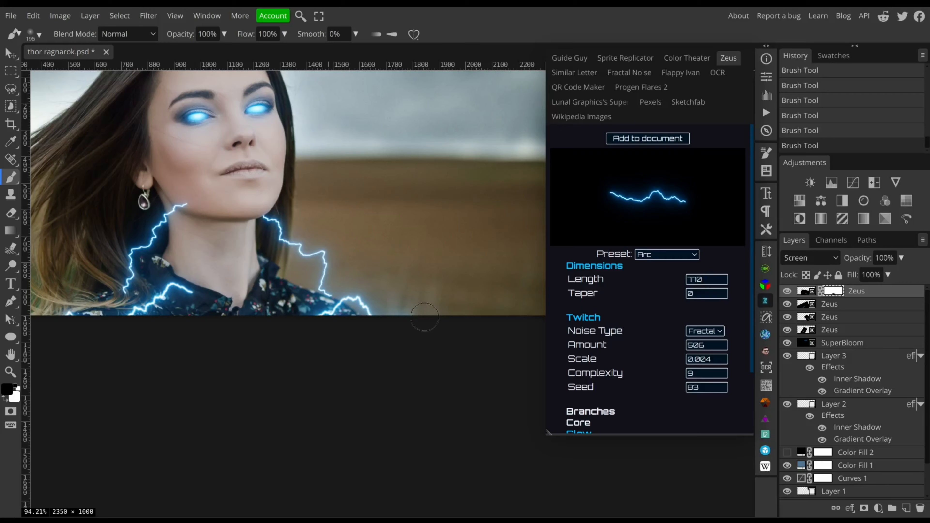
{"action": "scroll", "coordinate": [420, 306], "scroll_direction": "down", "scroll_amount": 3}
{"action": "left_click", "coordinate": [722, 385]}
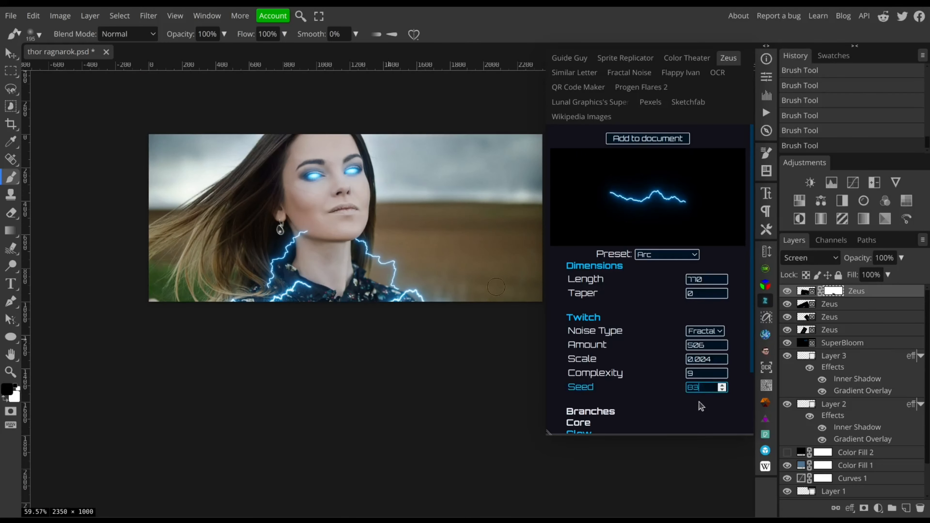
{"action": "left_click", "coordinate": [648, 138]}
{"action": "left_click", "coordinate": [765, 300]}
{"action": "left_click_drag", "start_coordinate": [346, 218], "coordinate": [259, 309]}
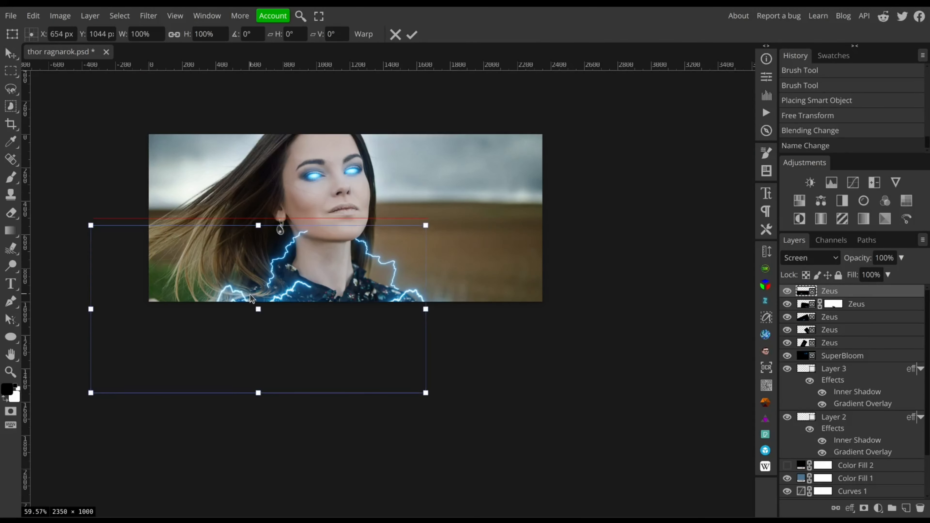
{"action": "key", "text": "Return"}
Step: Shift the bolt on the lower collar slightly with the Move tool
{"action": "left_click", "coordinate": [830, 328]}
{"action": "left_click", "coordinate": [830, 317]}
{"action": "key", "text": "v"}
{"action": "left_click", "coordinate": [330, 311]}
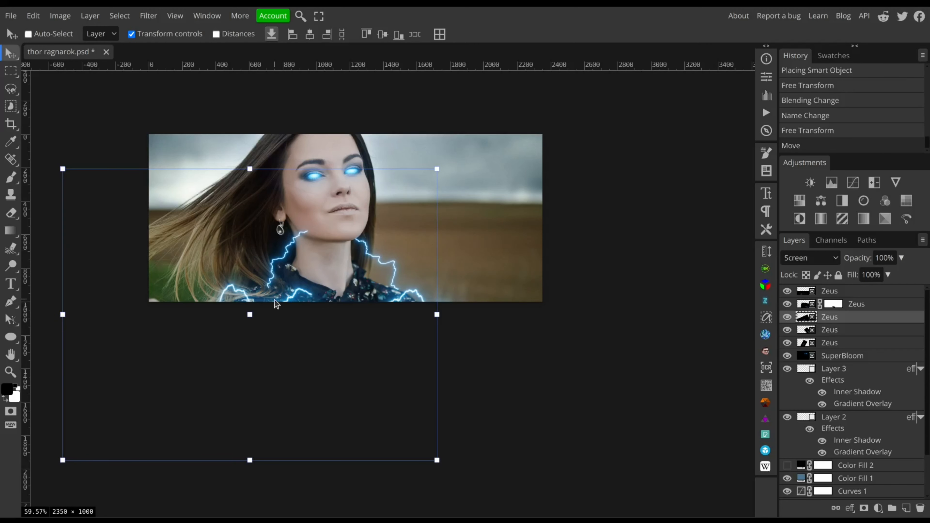
Step: Select the topmost Zeus layer and open the Progen Flares 2 plugin
{"action": "scroll", "coordinate": [275, 300], "scroll_direction": "up", "scroll_amount": 8, "text": "alt"}
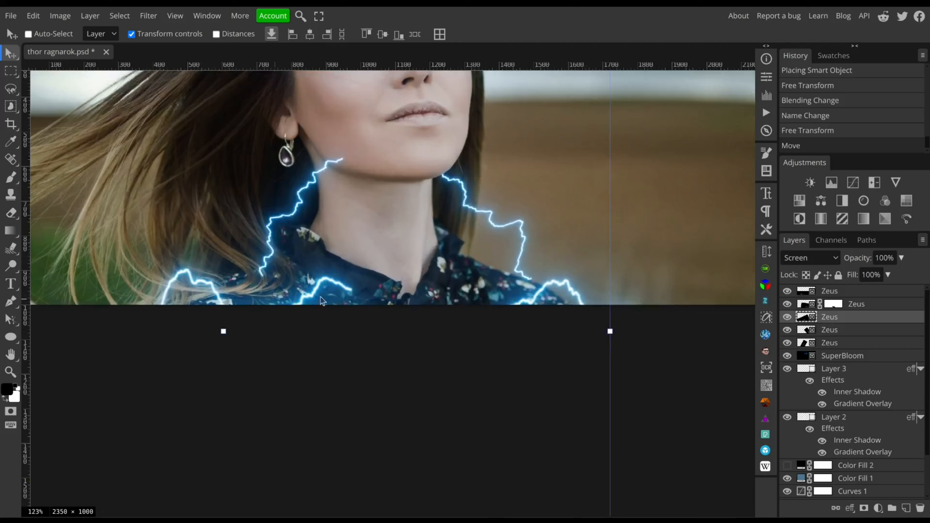
{"action": "scroll", "coordinate": [427, 283], "scroll_direction": "up", "scroll_amount": 2}
{"action": "scroll", "coordinate": [426, 319], "scroll_direction": "down", "scroll_amount": 1, "text": "alt"}
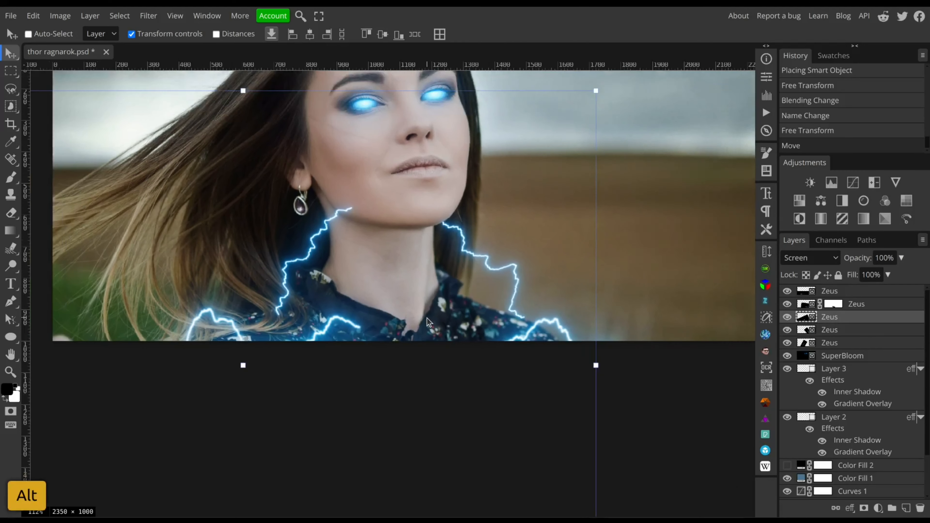
{"action": "scroll", "coordinate": [427, 318], "scroll_direction": "down", "scroll_amount": 3, "text": "alt"}
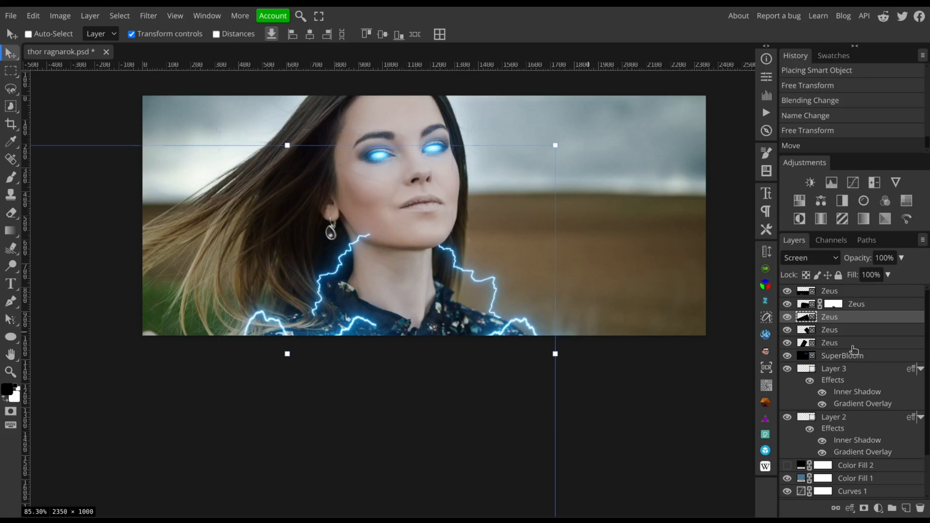
{"action": "left_click", "coordinate": [853, 346]}
{"action": "left_click", "coordinate": [885, 292]}
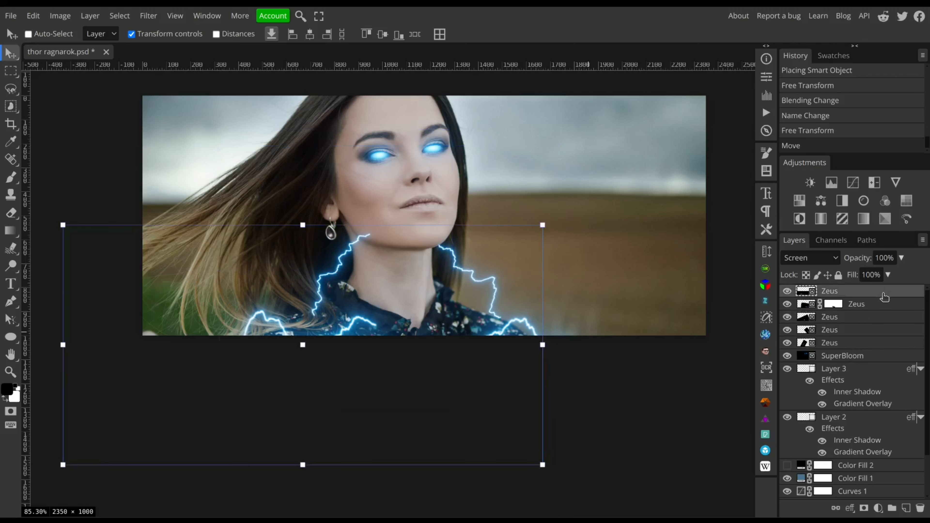
{"action": "left_click_drag", "start_coordinate": [665, 316], "coordinate": [631, 316]}
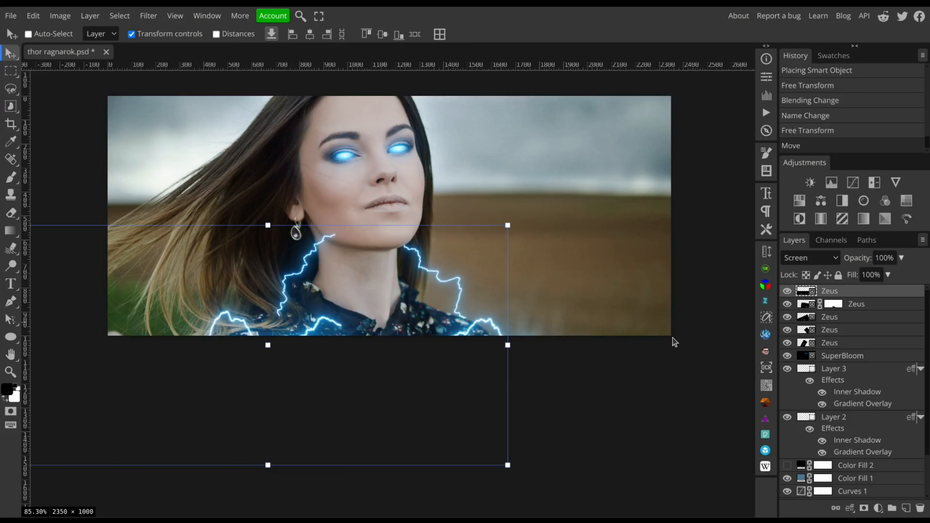
{"action": "left_click", "coordinate": [767, 403]}
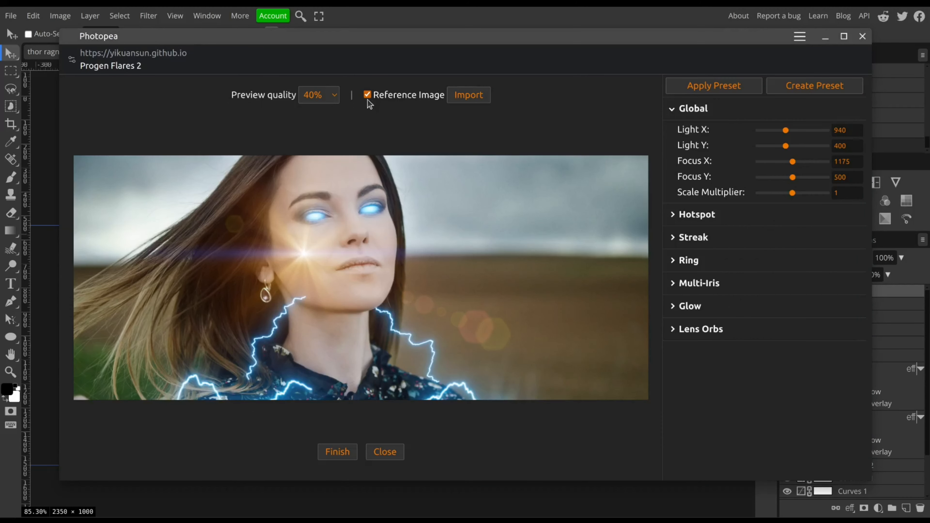
Step: Compare the flare with and without the reference image, then place its light on the earring-side bolt's lower end at X 714, Y 915
{"action": "left_click", "coordinate": [368, 95]}
{"action": "left_click", "coordinate": [367, 94]}
{"action": "left_click", "coordinate": [368, 95]}
{"action": "left_click", "coordinate": [368, 94]}
{"action": "left_click_drag", "start_coordinate": [303, 260], "coordinate": [253, 381]}
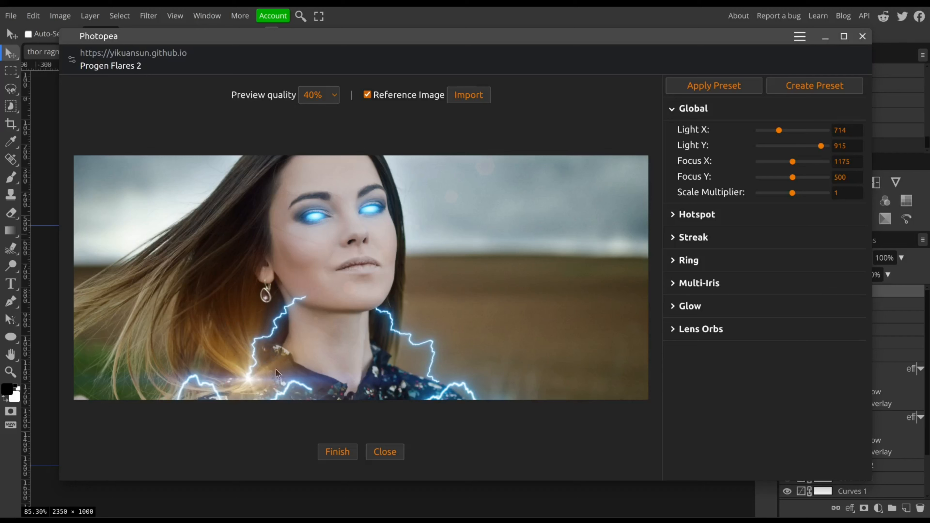
Step: Nudge the flare's light to X 712, Y 915 and hide its Streak and Ring elements
{"action": "left_click_drag", "start_coordinate": [276, 369], "coordinate": [249, 379]}
{"action": "left_click", "coordinate": [735, 235]}
{"action": "left_click", "coordinate": [769, 240]}
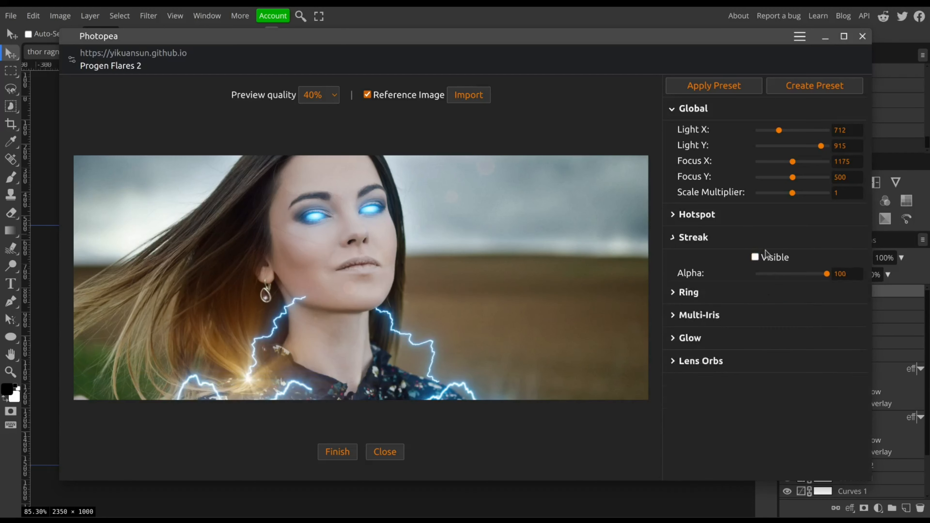
{"action": "left_click", "coordinate": [760, 261]}
{"action": "left_click", "coordinate": [748, 260]}
Step: Hide the flare's Multi-Iris, Glow and Lens Orbs elements so that only the Hotspot remains
{"action": "left_click", "coordinate": [751, 283]}
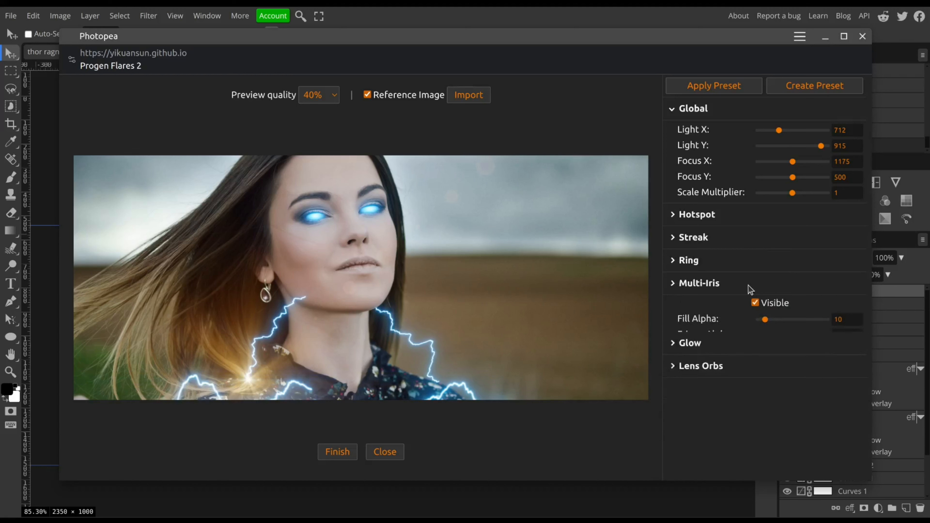
{"action": "left_click", "coordinate": [769, 287]}
{"action": "left_click", "coordinate": [761, 307]}
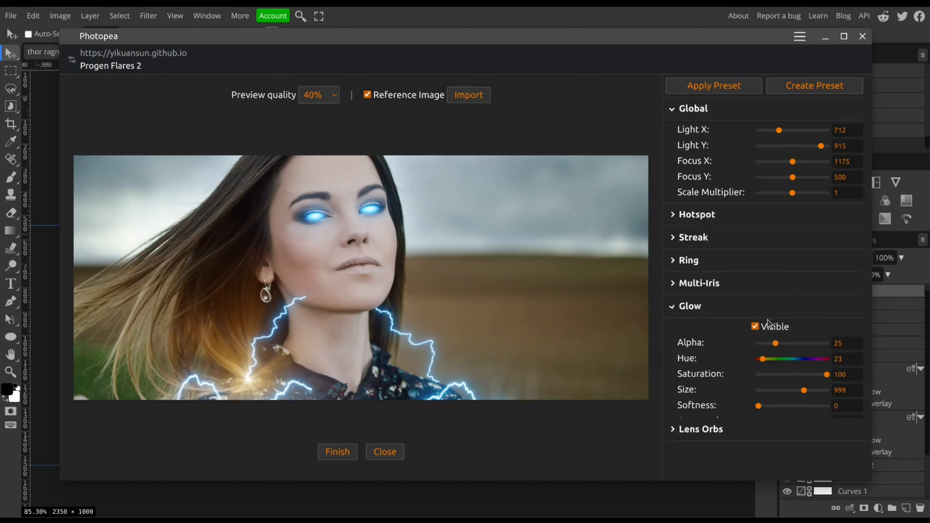
{"action": "left_click", "coordinate": [764, 307]}
{"action": "left_click", "coordinate": [761, 328]}
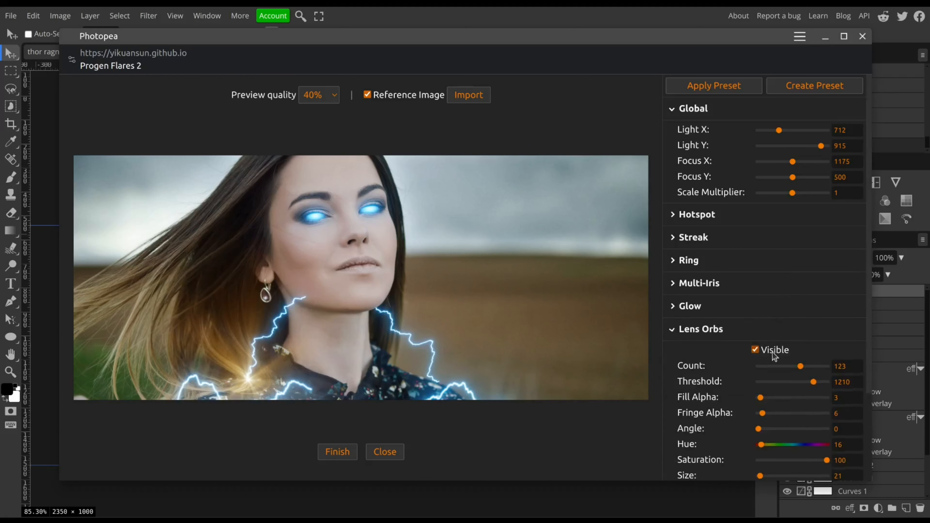
{"action": "left_click", "coordinate": [769, 335]}
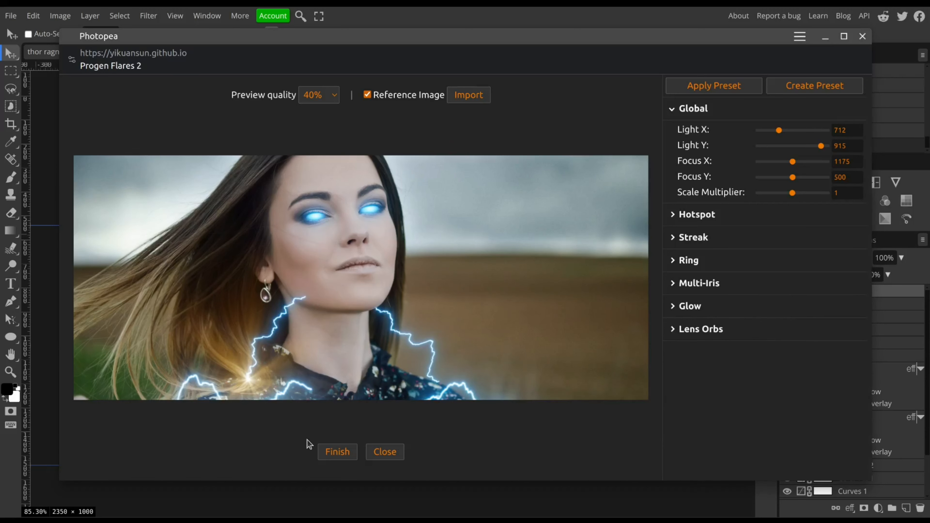
Step: Set the Hotspot's Rays Definition to 0 and reduce its Size to about 370
{"action": "left_click", "coordinate": [700, 212]}
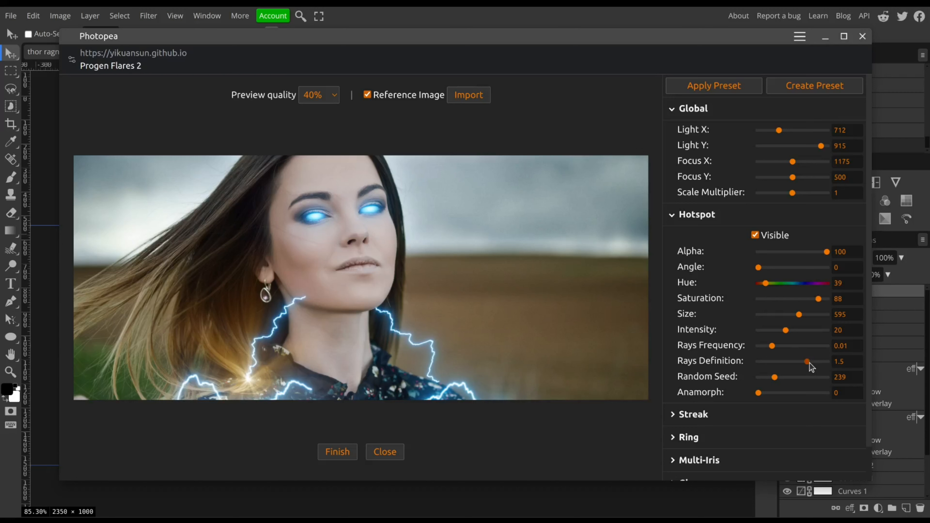
{"action": "left_click_drag", "start_coordinate": [810, 363], "coordinate": [754, 375]}
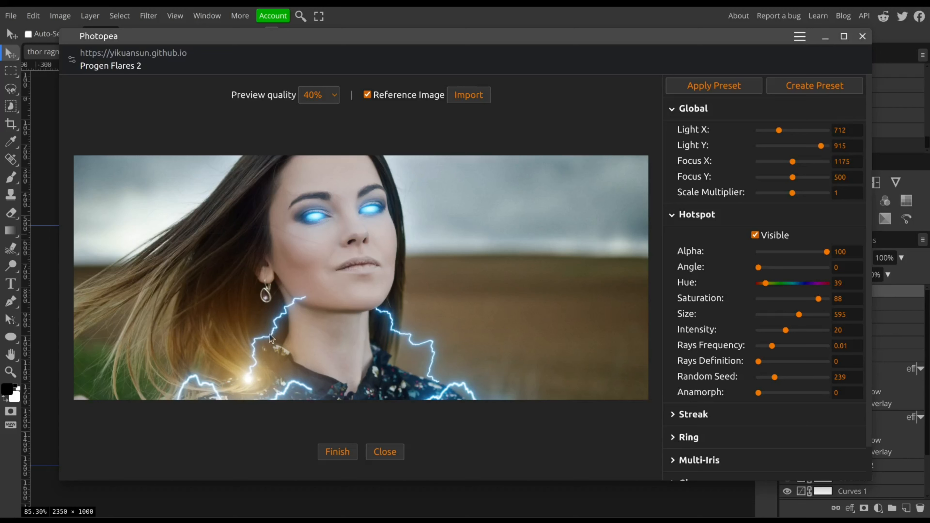
{"action": "left_click_drag", "start_coordinate": [799, 315], "coordinate": [789, 316]}
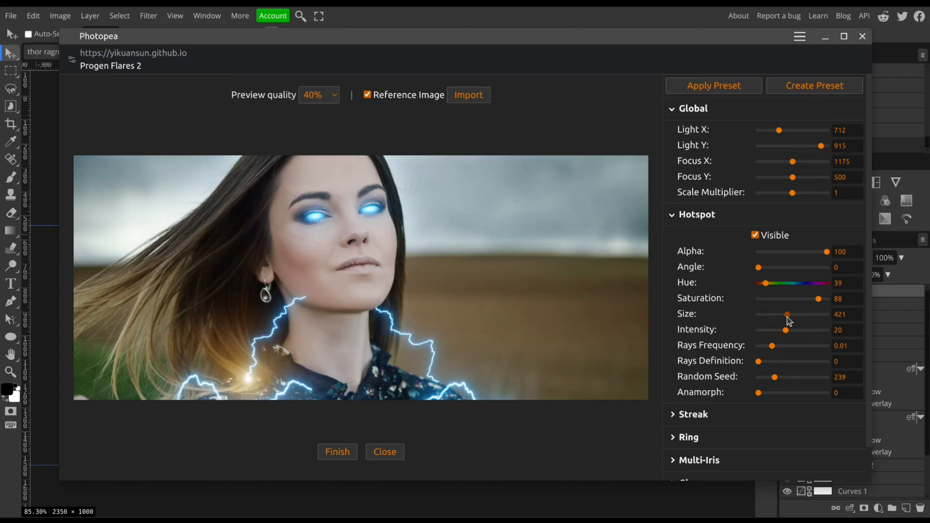
{"action": "left_click_drag", "start_coordinate": [788, 322], "coordinate": [784, 322]}
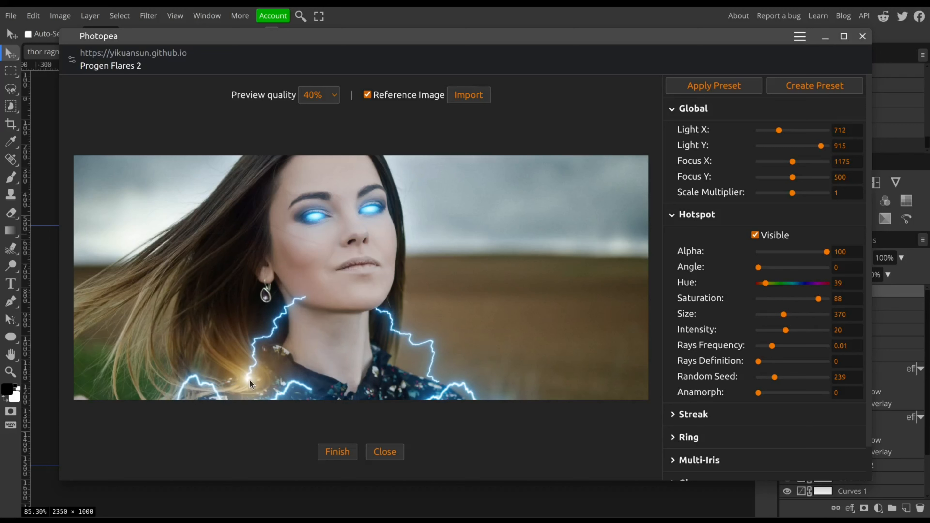
Step: Recolour the Hotspot with Hue 211 and Saturation 100, set its Size to 353 and align the light at X 714, Y 918
{"action": "left_click_drag", "start_coordinate": [765, 283], "coordinate": [827, 299]}
{"action": "left_click_drag", "start_coordinate": [249, 380], "coordinate": [248, 380]}
{"action": "left_click_drag", "start_coordinate": [784, 315], "coordinate": [783, 315]}
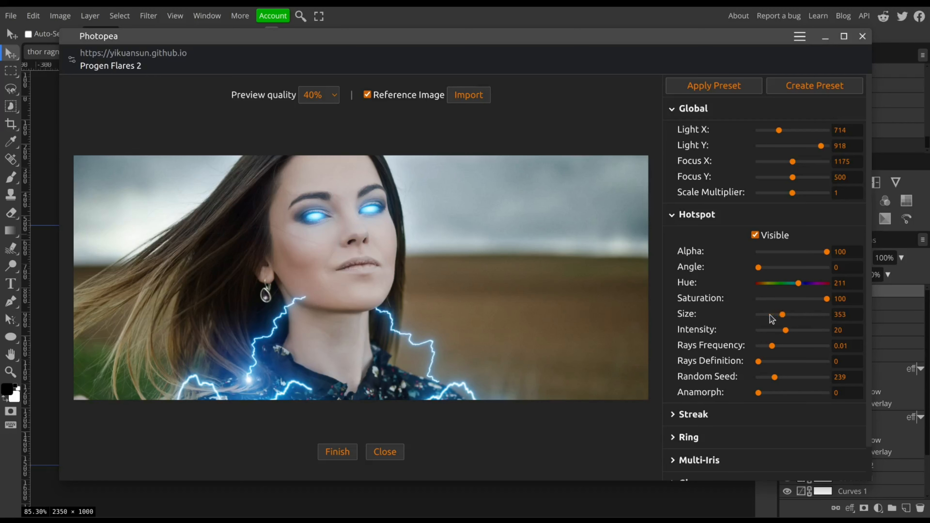
Step: Hide the reference image, move the light to about X 1154, Y 491, fine-tune the Hotspot Hue to 208 and insert the flare
{"action": "left_click", "coordinate": [368, 95]}
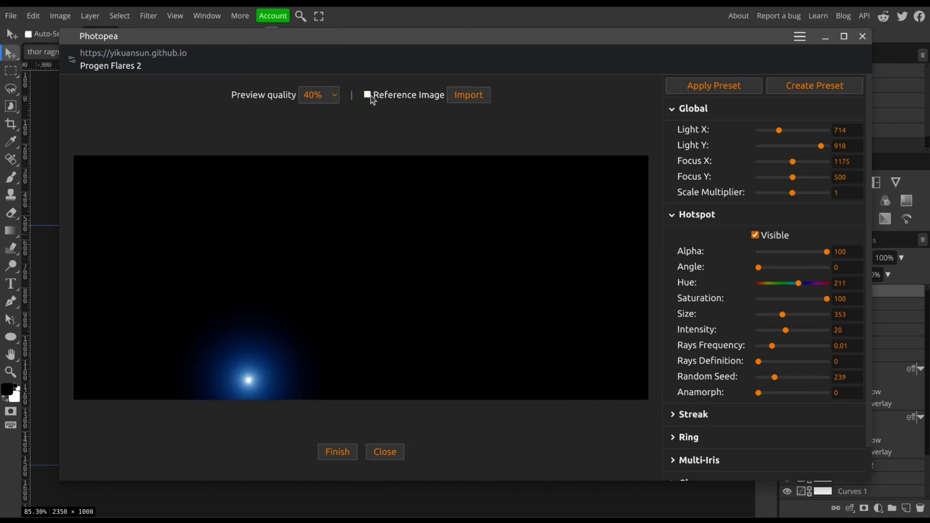
{"action": "left_click_drag", "start_coordinate": [251, 384], "coordinate": [350, 279]}
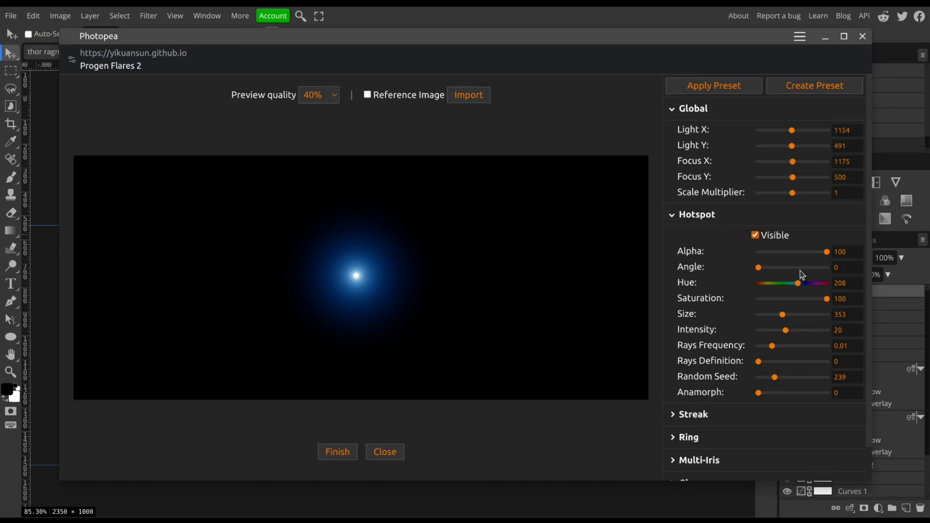
{"action": "left_click_drag", "start_coordinate": [799, 282], "coordinate": [798, 284]}
{"action": "left_click", "coordinate": [345, 452]}
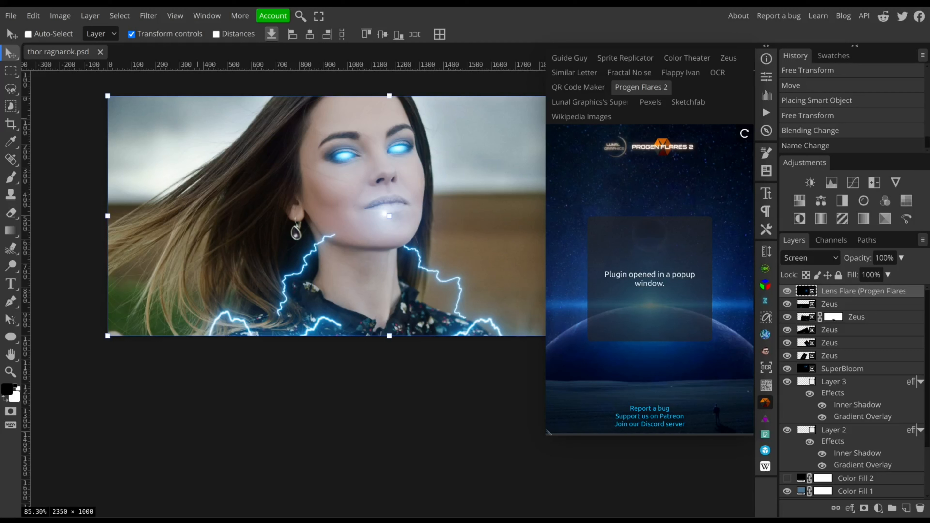
Step: Move the flare onto the lower end of the earring-side neck bolt and place a duplicate on its upper end at the jaw
{"action": "left_click", "coordinate": [765, 402]}
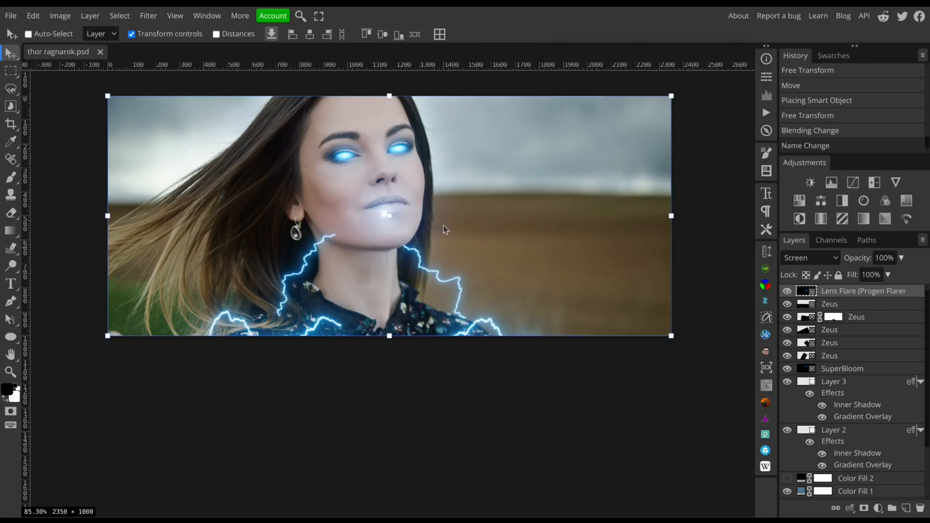
{"action": "left_click_drag", "start_coordinate": [420, 218], "coordinate": [314, 319]}
{"action": "right_click", "coordinate": [848, 291]}
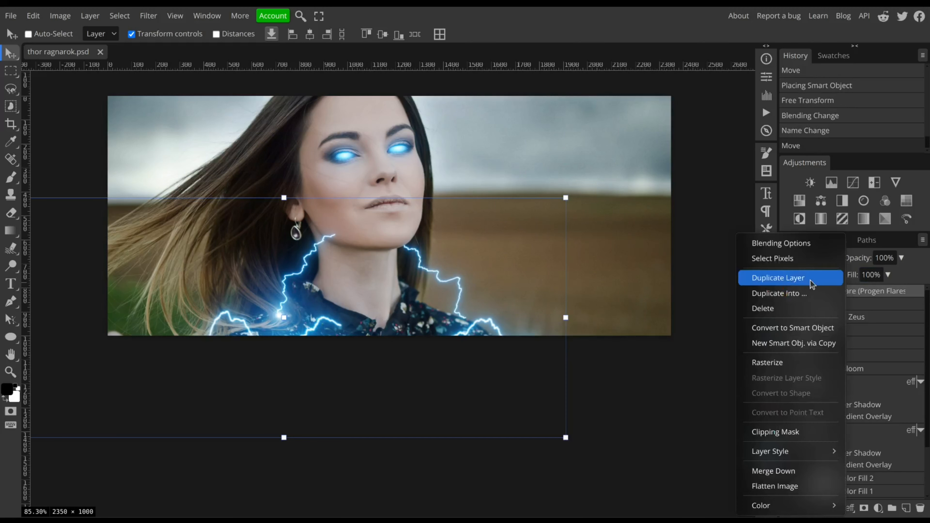
{"action": "left_click", "coordinate": [814, 279]}
{"action": "left_click_drag", "start_coordinate": [326, 314], "coordinate": [382, 234]}
Step: Duplicate the flare four more times and place the copies on the remaining bolt ends along the collar and shoulders
{"action": "right_click", "coordinate": [842, 293]}
{"action": "left_click", "coordinate": [824, 279]}
{"action": "left_click_drag", "start_coordinate": [468, 260], "coordinate": [561, 322]}
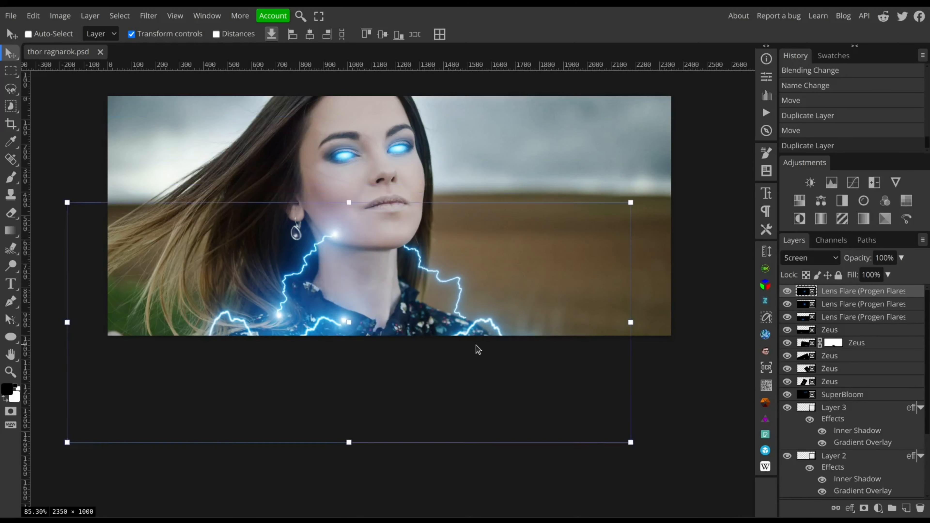
{"action": "key", "text": "ctrl+j"}
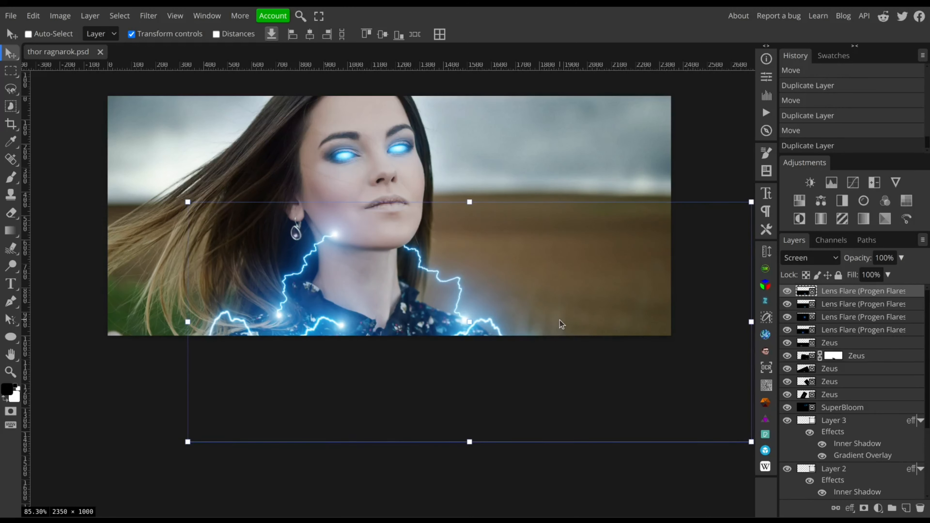
{"action": "key", "text": "ctrl+j"}
{"action": "left_click_drag", "start_coordinate": [526, 339], "coordinate": [329, 343]}
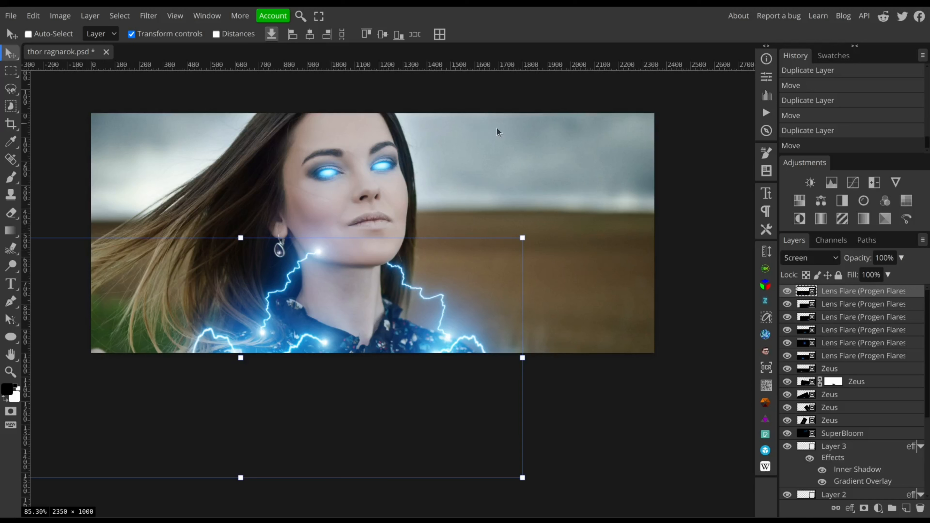
Step: Open the Zeus plugin with the Strike preset and set the bolt's core softness to 14
{"action": "left_click", "coordinate": [768, 302]}
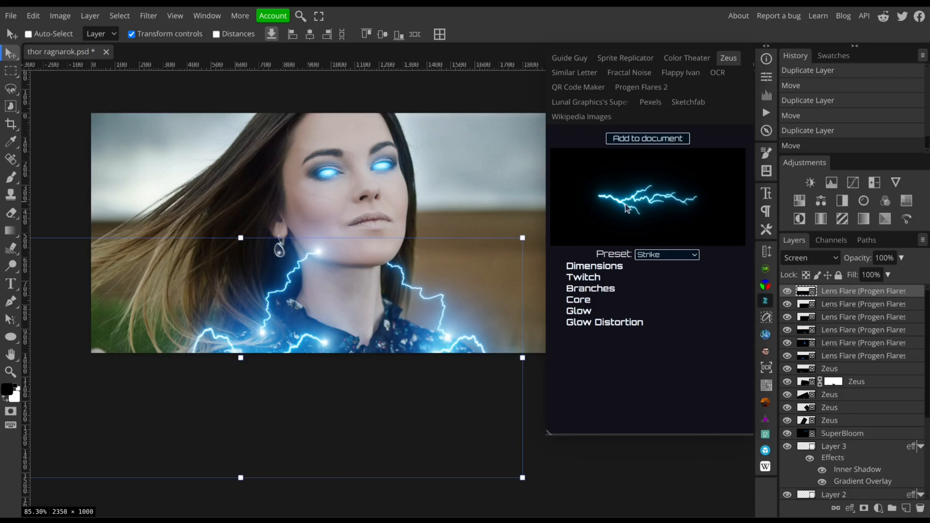
{"action": "left_click", "coordinate": [579, 311]}
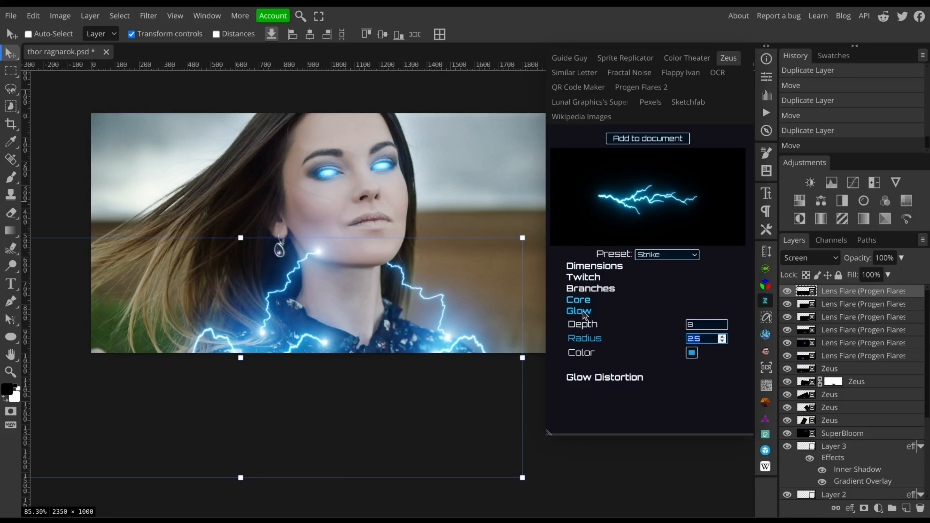
{"action": "left_click", "coordinate": [584, 302]}
{"action": "left_click", "coordinate": [712, 327]}
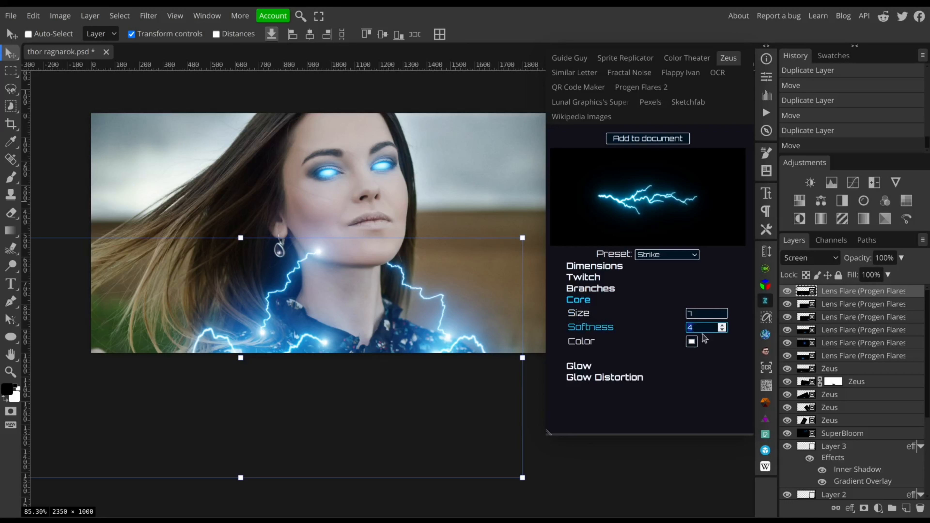
{"action": "key", "text": "BackSpace"}
{"action": "type", "text": "12"}
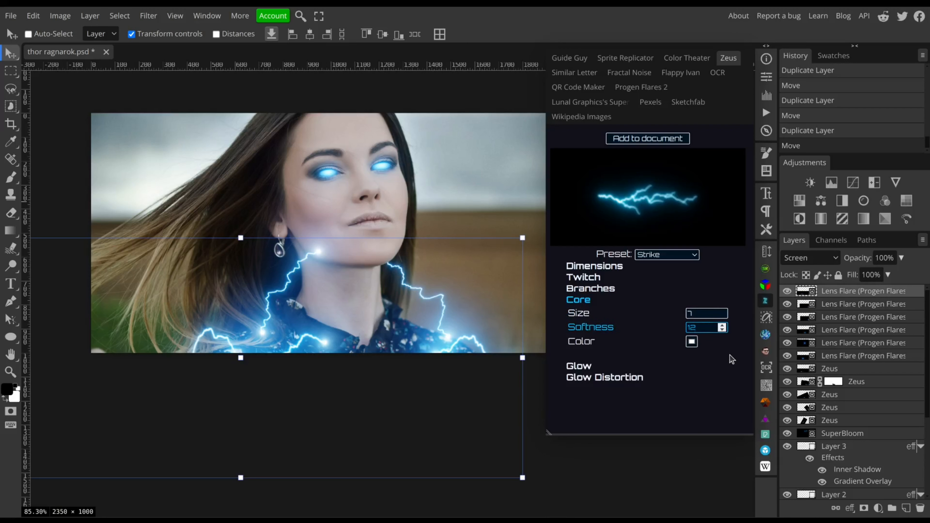
{"action": "key", "text": "BackSpace"}
{"action": "type", "text": "6"}
{"action": "left_click", "coordinate": [721, 325]}
{"action": "left_click", "coordinate": [721, 325]}
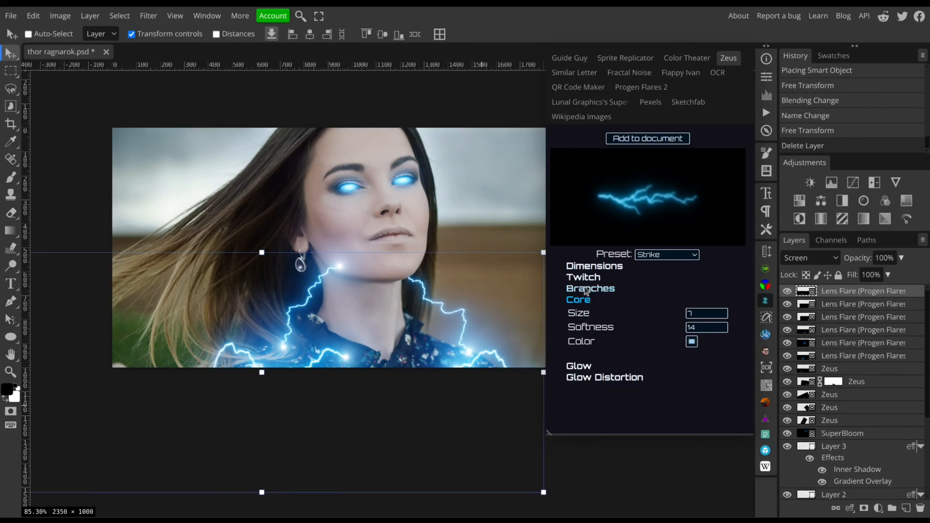
Step: Set the branches to amount 1, max length 351 and angle 44, and place the large bolt over the brown field at X 2007, Y 747
{"action": "left_click", "coordinate": [590, 289]}
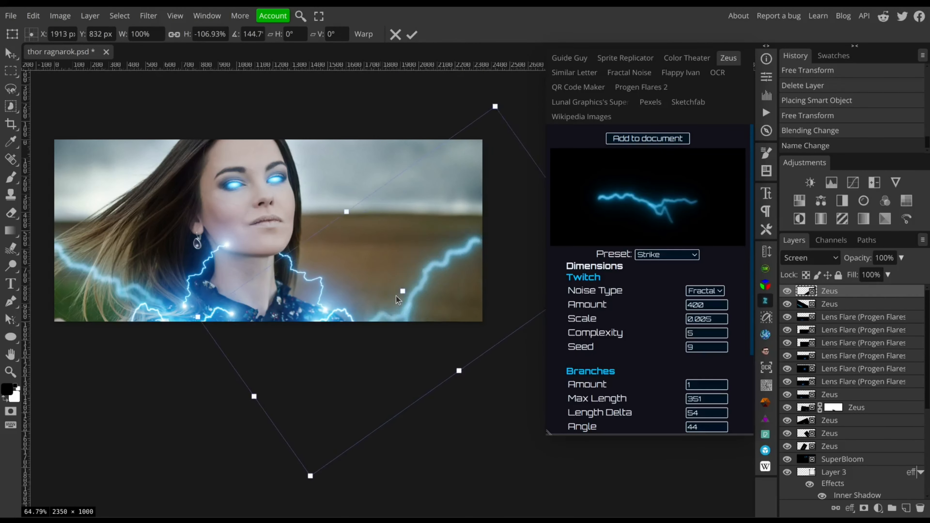
{"action": "left_click_drag", "start_coordinate": [387, 286], "coordinate": [420, 276]}
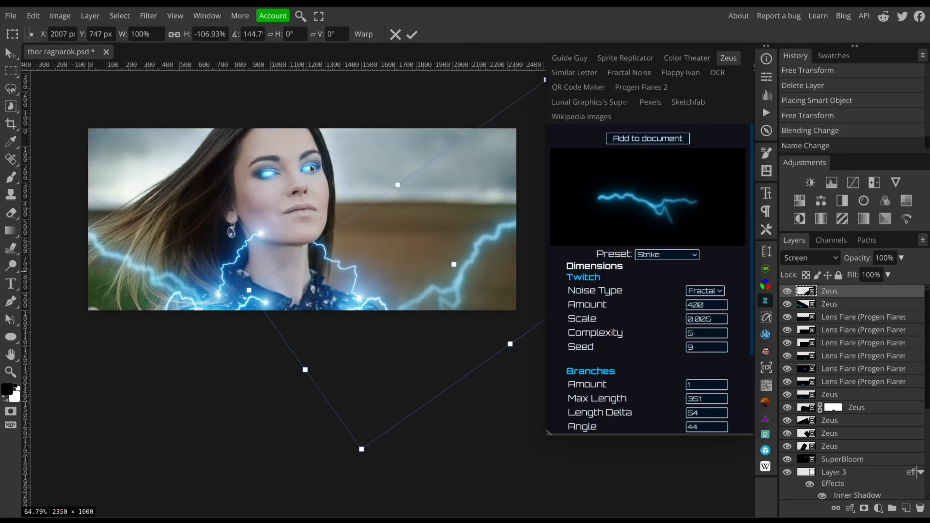
{"action": "key", "text": "Return"}
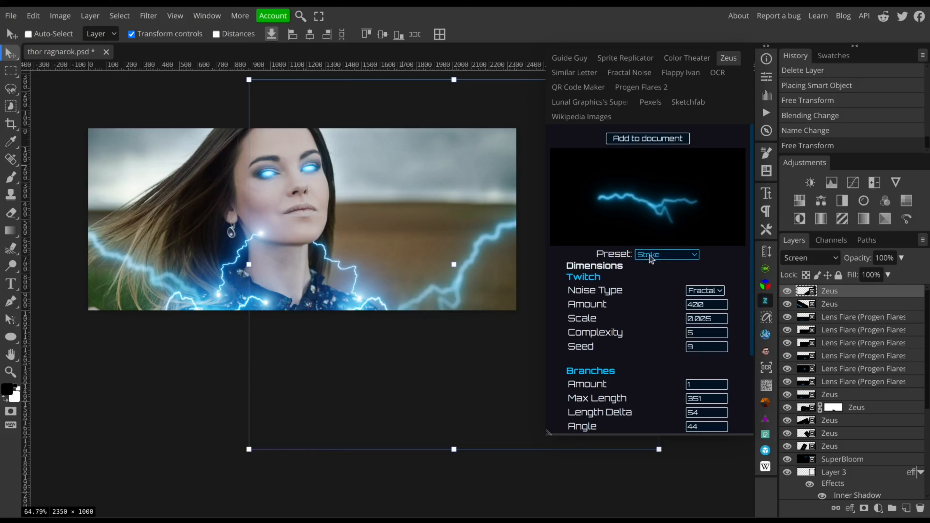
Step: Reset the Zeus bolt by switching its preset to Flash and back to Strike
{"action": "left_click", "coordinate": [664, 271]}
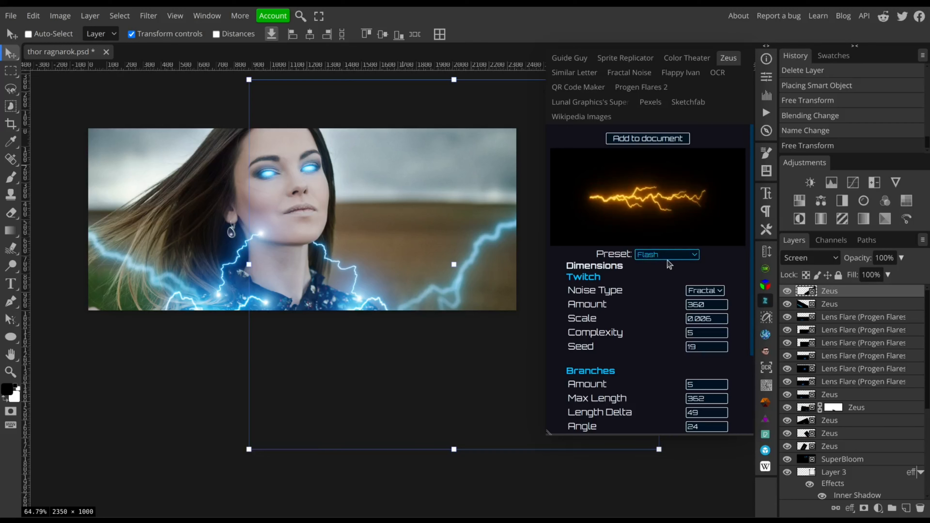
{"action": "left_click", "coordinate": [667, 271]}
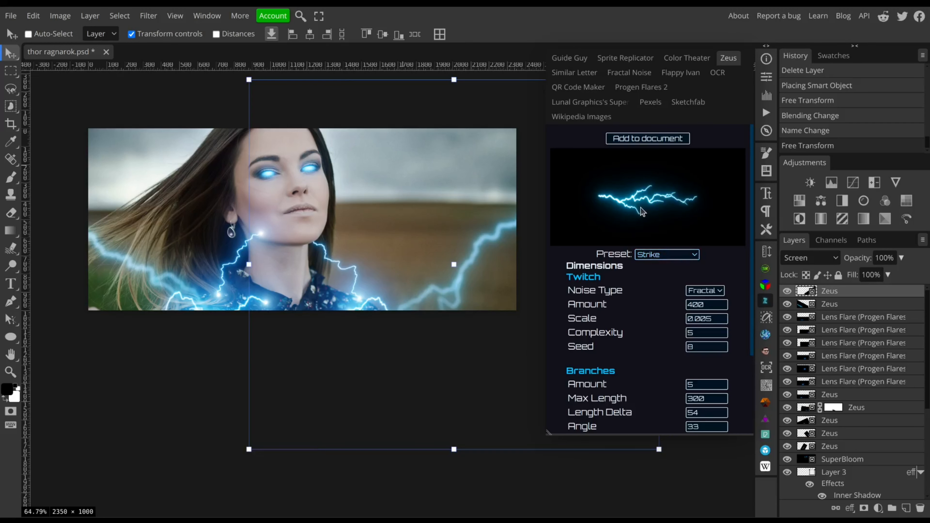
{"action": "scroll", "coordinate": [460, 251], "scroll_direction": "left", "scroll_amount": 2}
{"action": "scroll", "coordinate": [460, 251], "scroll_direction": "right", "scroll_amount": 3}
{"action": "scroll", "coordinate": [460, 251], "scroll_direction": "up", "scroll_amount": 2}
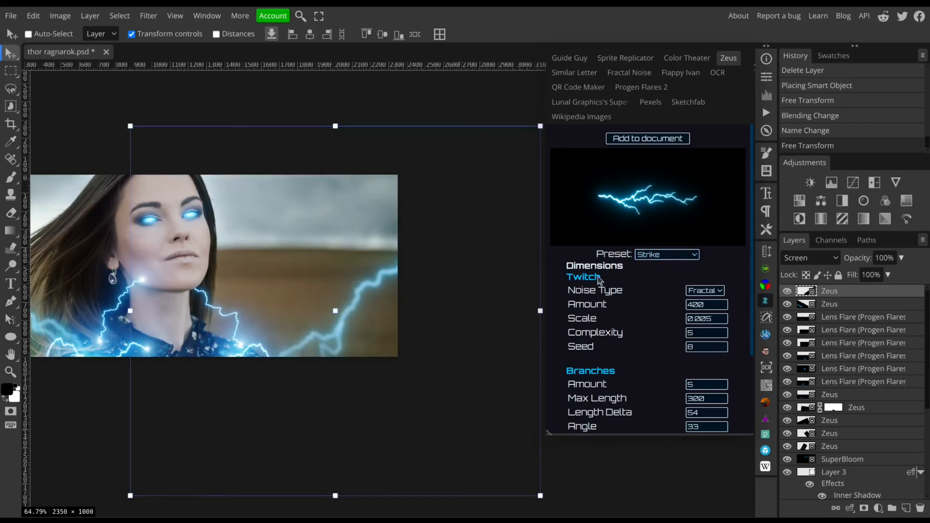
Step: Set the core softness of the reset Strike bolt to 14
{"action": "scroll", "coordinate": [598, 280], "scroll_direction": "down", "scroll_amount": 3}
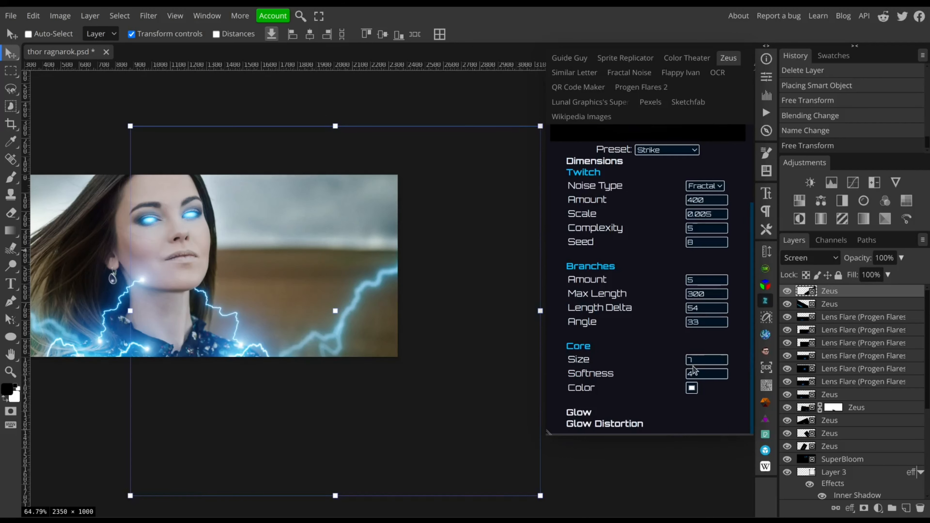
{"action": "left_click", "coordinate": [693, 372]}
{"action": "key", "text": "shift+Left"}
{"action": "type", "text": "10"}
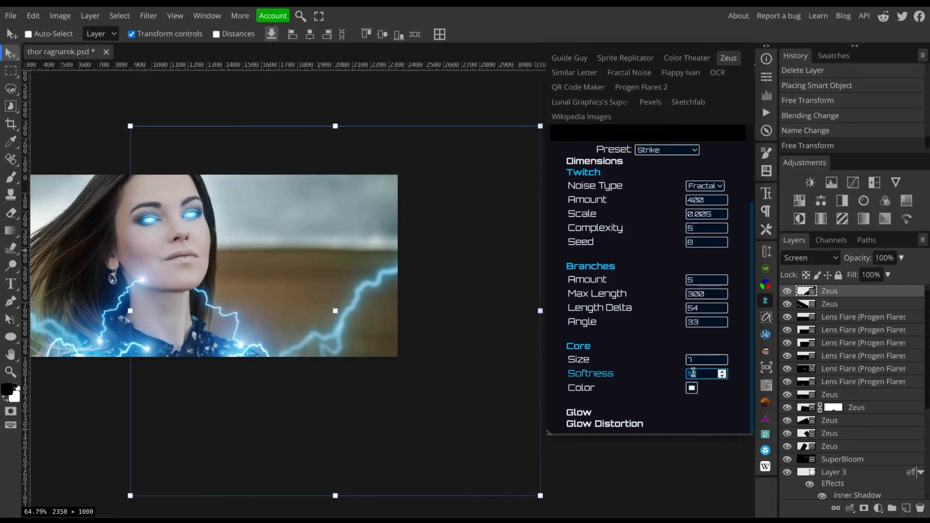
{"action": "scroll", "coordinate": [693, 372], "scroll_direction": "up", "scroll_amount": 3}
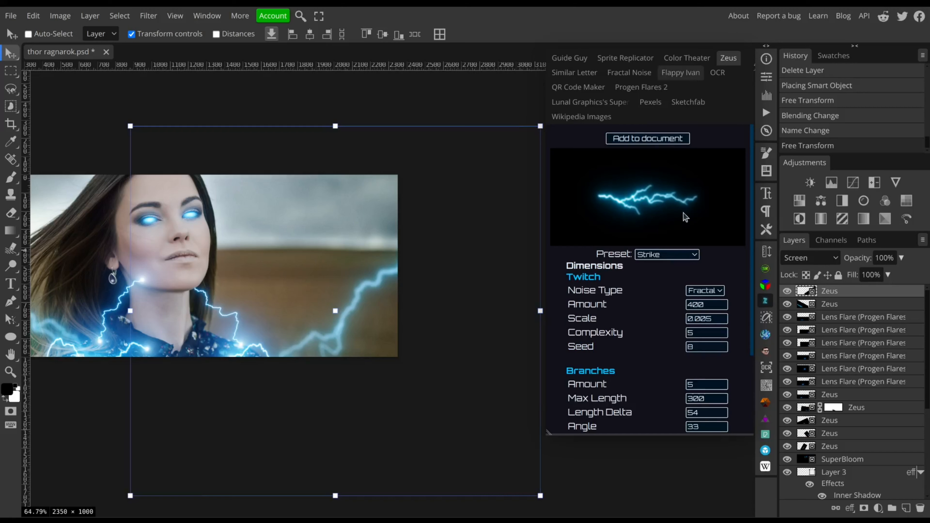
{"action": "scroll", "coordinate": [686, 217], "scroll_direction": "down", "scroll_amount": 3}
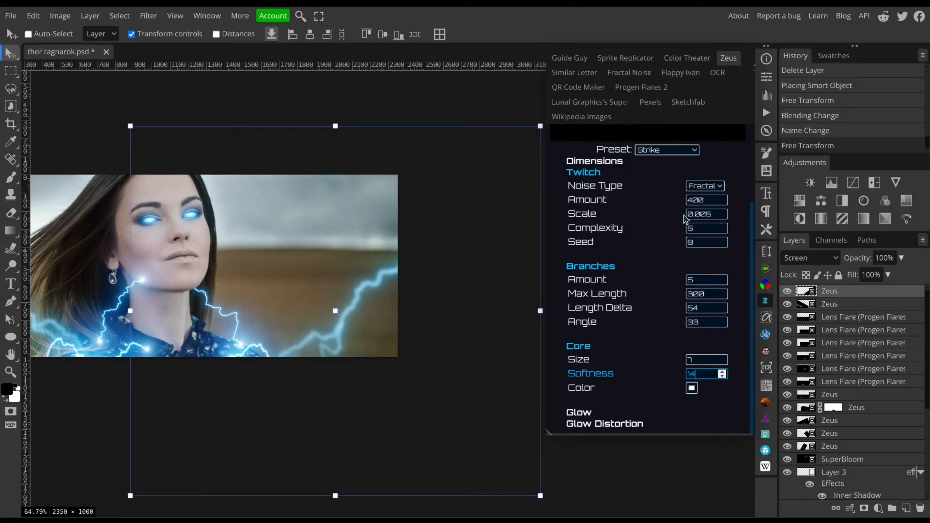
{"action": "scroll", "coordinate": [686, 216], "scroll_direction": "up", "scroll_amount": 3}
Step: Add the Strike bolt to the document, shrink it to about 44%, and rotate it steeply in the cloudy sky beside the face
{"action": "left_click", "coordinate": [674, 138]}
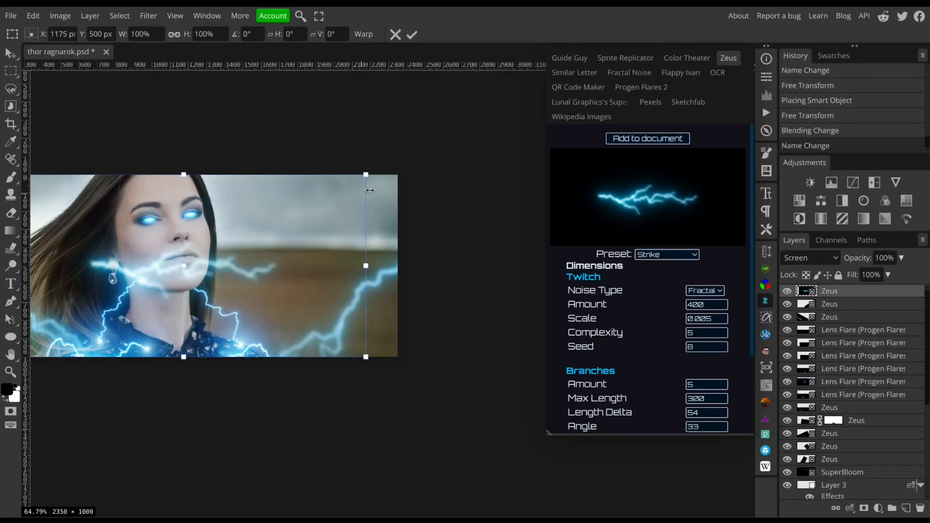
{"action": "key", "text": "shift"}
{"action": "left_click_drag", "start_coordinate": [365, 175], "coordinate": [319, 194]}
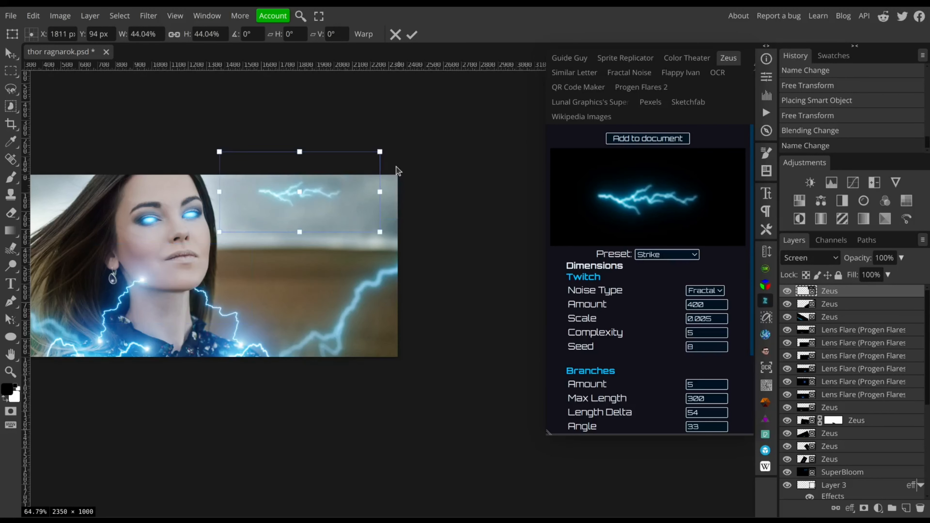
{"action": "left_click_drag", "start_coordinate": [396, 166], "coordinate": [272, 267]}
{"action": "left_click_drag", "start_coordinate": [319, 228], "coordinate": [302, 245]}
{"action": "left_click_drag", "start_coordinate": [361, 165], "coordinate": [363, 163]}
{"action": "key", "text": "Return"}
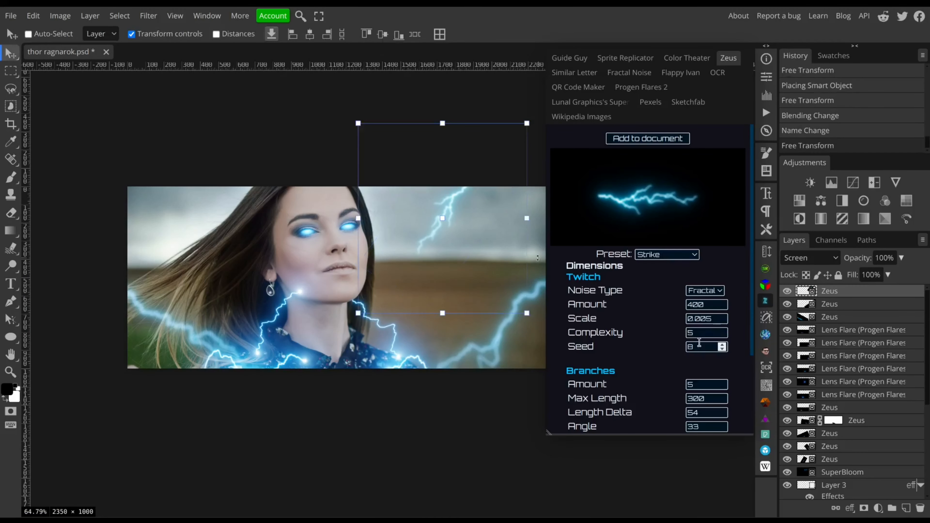
Step: Add another Strike bolt with seed 11, scale it to 50%, and rotate it downward in the sky above the blown hair
{"action": "left_click", "coordinate": [699, 344]}
{"action": "scroll", "coordinate": [700, 345], "scroll_direction": "up", "scroll_amount": 3}
{"action": "left_click", "coordinate": [675, 146]}
{"action": "left_click_drag", "start_coordinate": [157, 372], "coordinate": [341, 278]}
{"action": "left_click_drag", "start_coordinate": [293, 348], "coordinate": [201, 181]}
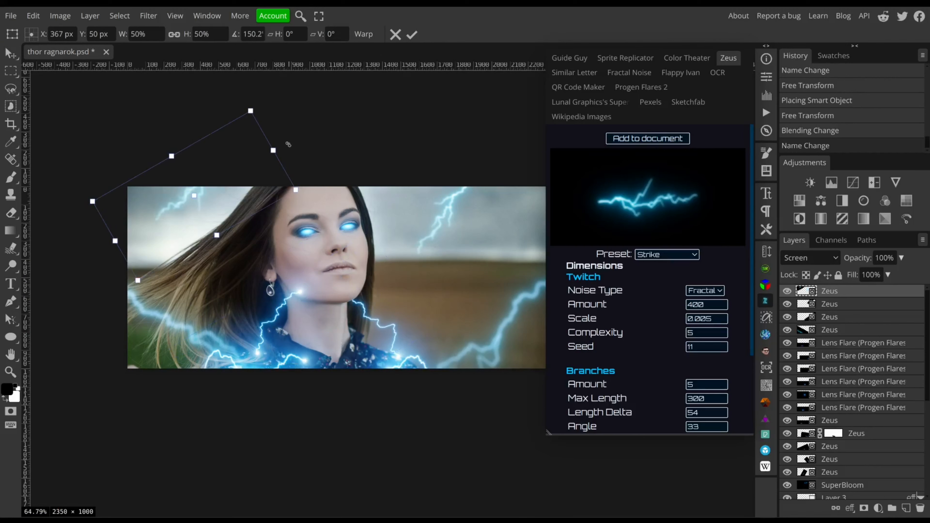
{"action": "left_click_drag", "start_coordinate": [330, 214], "coordinate": [358, 109]}
{"action": "key", "text": "Return"}
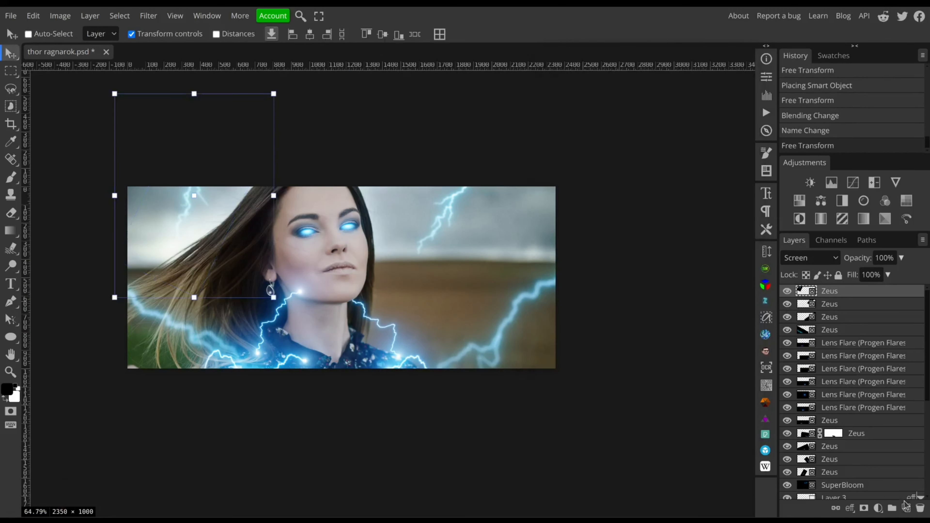
Step: Add a new empty layer above all the Zeus bolts
{"action": "left_click", "coordinate": [904, 508]}
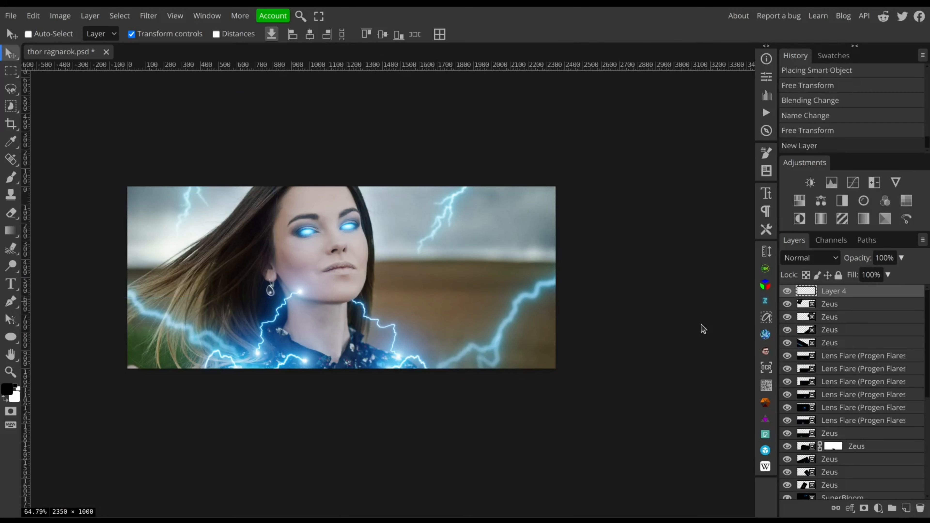
{"action": "left_click_drag", "start_coordinate": [663, 325], "coordinate": [723, 324]}
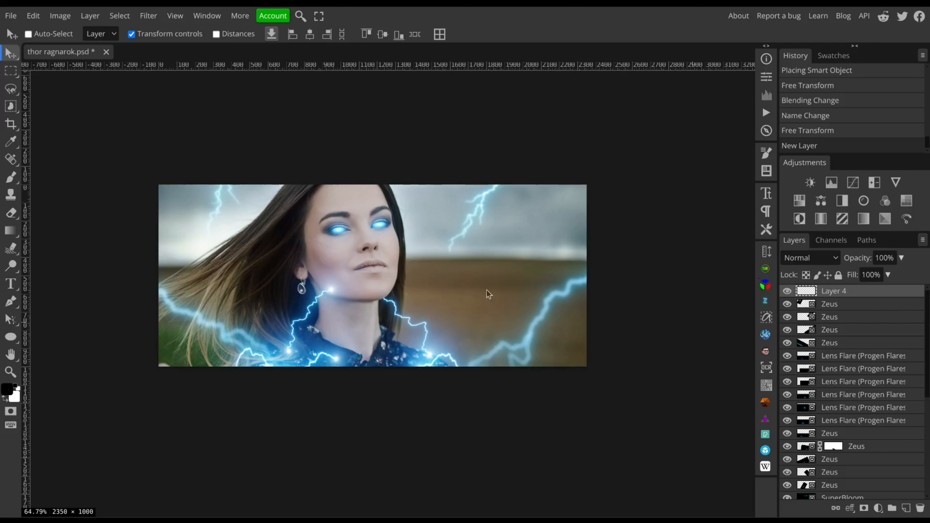
Step: Look through the gallery of available plugins and close it
{"action": "left_click", "coordinate": [216, 17]}
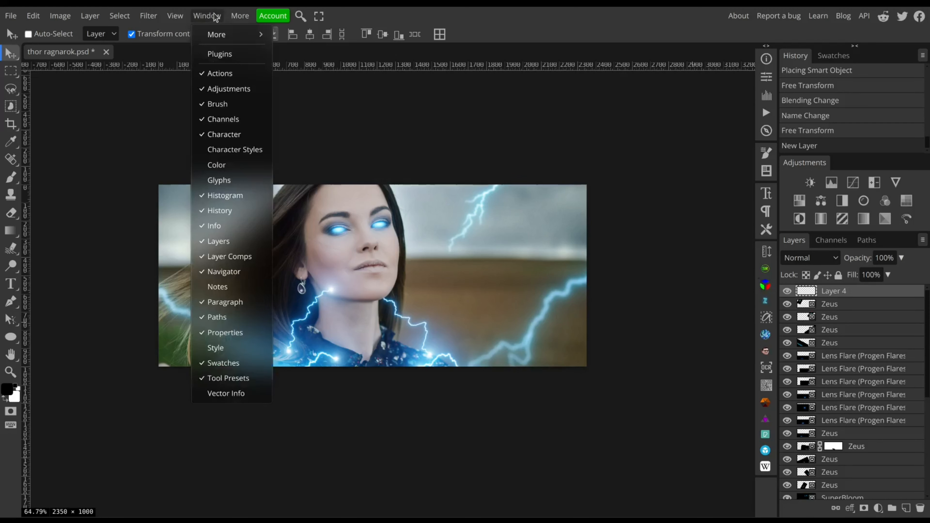
{"action": "left_click", "coordinate": [227, 55]}
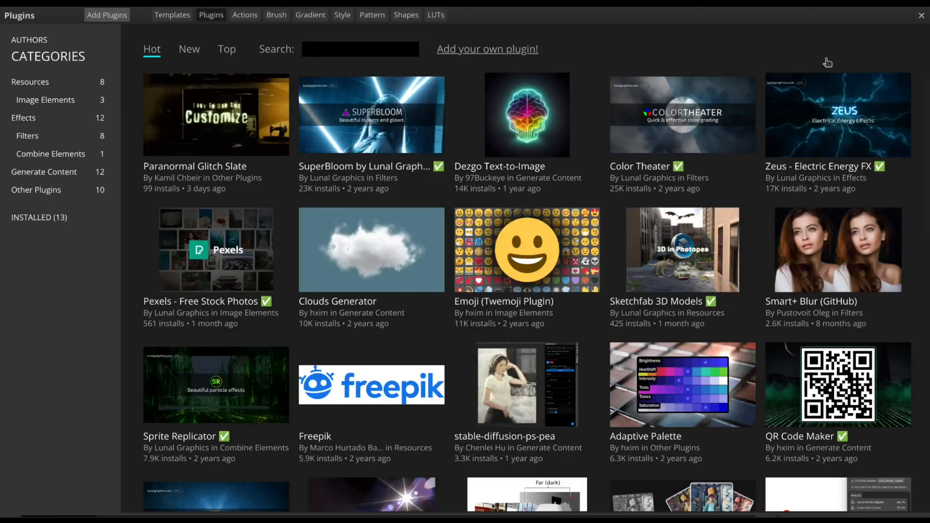
{"action": "left_click", "coordinate": [921, 17]}
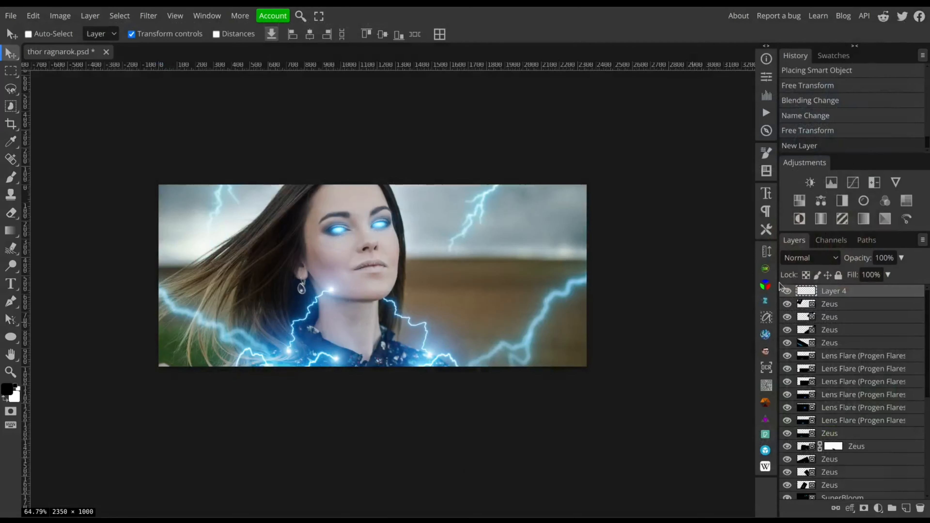
Step: Open the Color Theater plugin and enlarge it to show a big preview with all its grading settings
{"action": "left_click", "coordinate": [765, 285]}
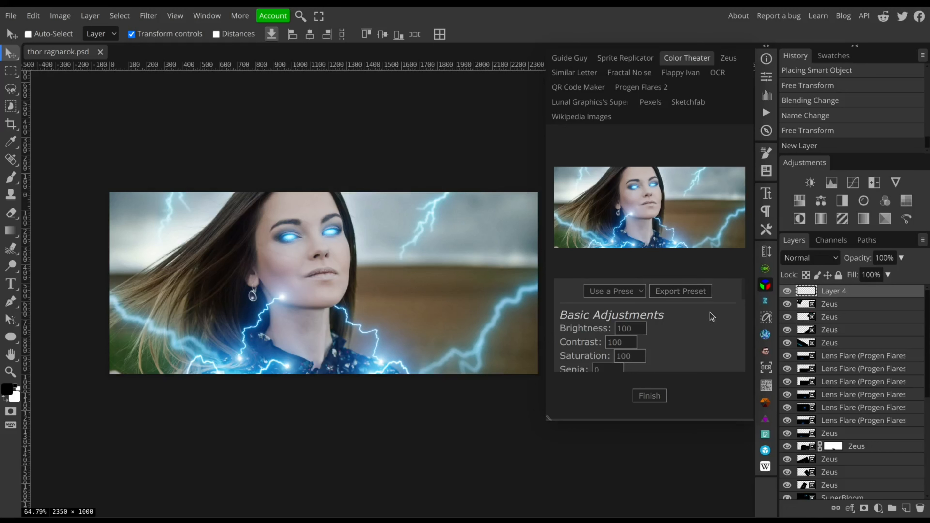
{"action": "scroll", "coordinate": [712, 317], "scroll_direction": "down", "scroll_amount": 5}
{"action": "scroll", "coordinate": [710, 318], "scroll_direction": "up", "scroll_amount": 5}
{"action": "left_click_drag", "start_coordinate": [405, 455], "coordinate": [41, 491]}
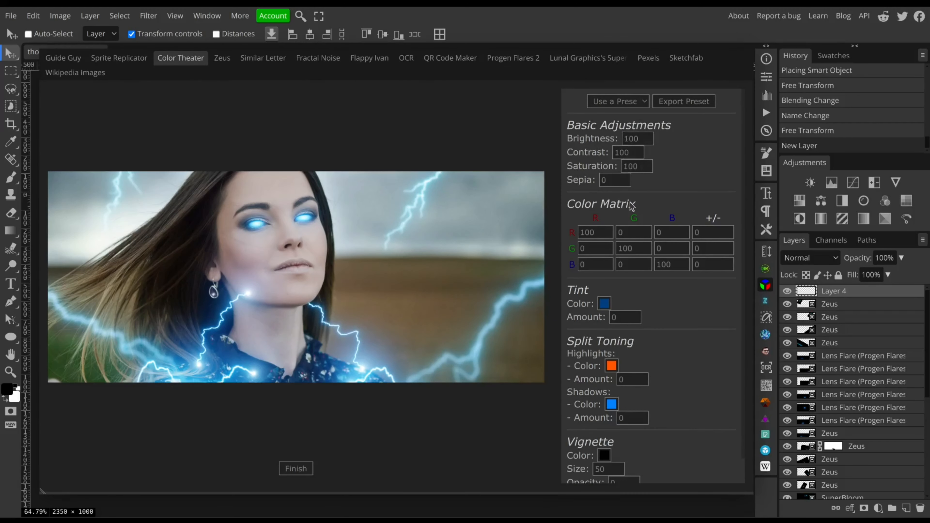
Step: Try a tint amount of 30 in the color grade
{"action": "scroll", "coordinate": [633, 207], "scroll_direction": "down", "scroll_amount": 1}
{"action": "left_click", "coordinate": [619, 293]}
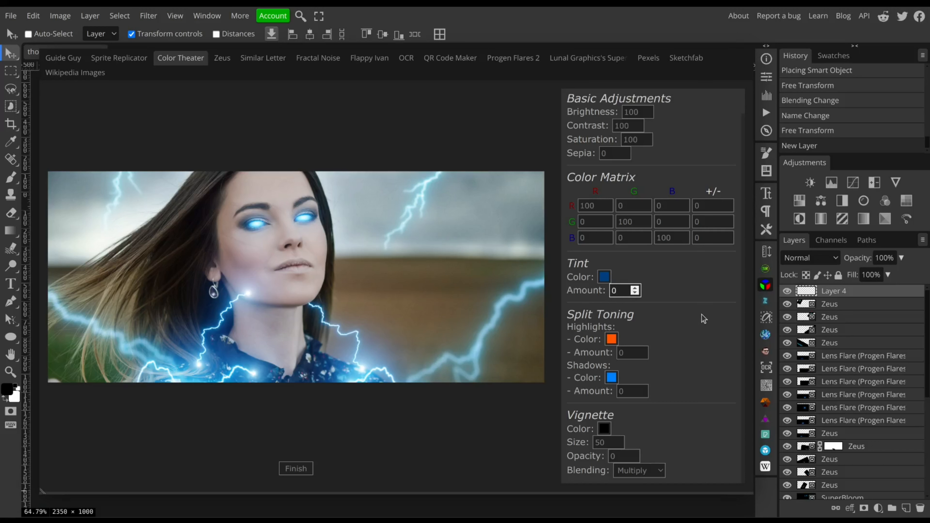
{"action": "key", "text": "shift+Up"}
{"action": "key", "text": "shift+Up"}
{"action": "key", "text": "shift+Up"}
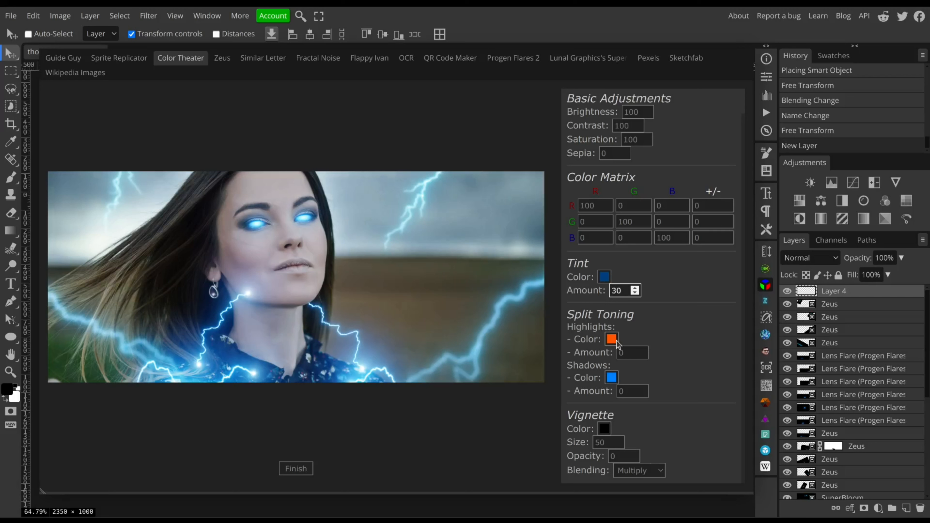
Step: Change the split-toning shadow color to a deeper blue and raise the shadow amount to 26
{"action": "left_click", "coordinate": [630, 391]}
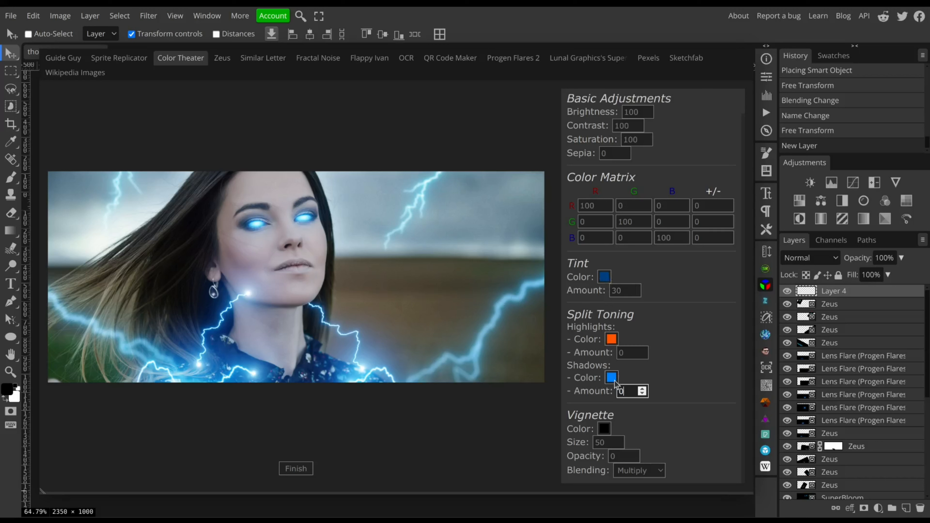
{"action": "left_click", "coordinate": [683, 319]}
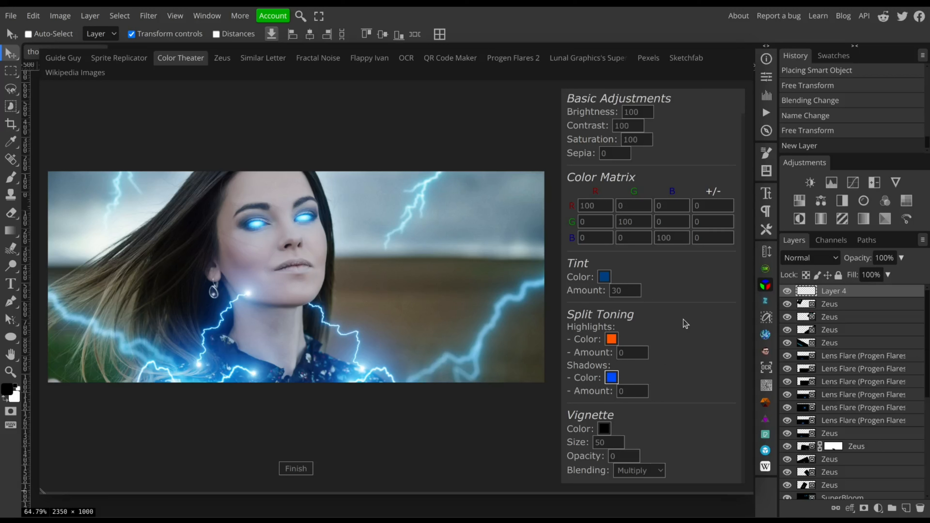
{"action": "left_click", "coordinate": [641, 389]}
{"action": "left_click", "coordinate": [641, 390]}
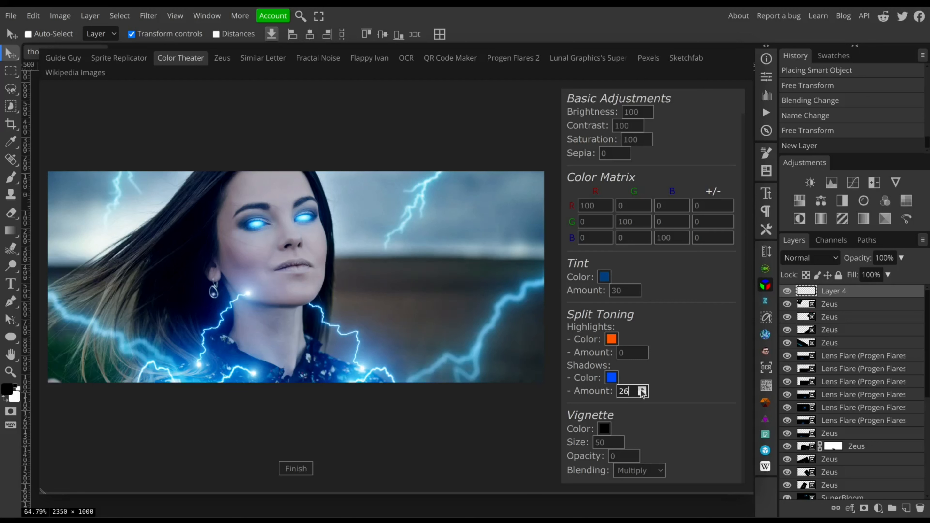
Step: Try a split-toning shadow amount of 30 and lower it gradually
{"action": "key", "text": "shift+Left"}
{"action": "key", "text": "shift+Left"}
{"action": "type", "text": "30"}
{"action": "key", "text": "Down"}
{"action": "key", "text": "Down"}
{"action": "key", "text": "Down"}
{"action": "key", "text": "Down"}
{"action": "key", "text": "Down"}
{"action": "key", "text": "Down"}
{"action": "key", "text": "Down"}
Step: Set the tint amount to 15 and shift the tint color to a teal blue
{"action": "left_click", "coordinate": [619, 290]}
{"action": "key", "text": "shift+Right"}
{"action": "key", "text": "shift+Right"}
{"action": "type", "text": "15"}
{"action": "left_click", "coordinate": [604, 277]}
Step: Set the split-toning shadow amount to 25
{"action": "left_click", "coordinate": [633, 389]}
{"action": "key", "text": "Up"}
{"action": "key", "text": "Up"}
{"action": "key", "text": "Up"}
{"action": "key", "text": "Up"}
{"action": "key", "text": "Up"}
{"action": "key", "text": "Down"}
{"action": "key", "text": "Down"}
{"action": "key", "text": "Down"}
{"action": "left_click", "coordinate": [520, 396]}
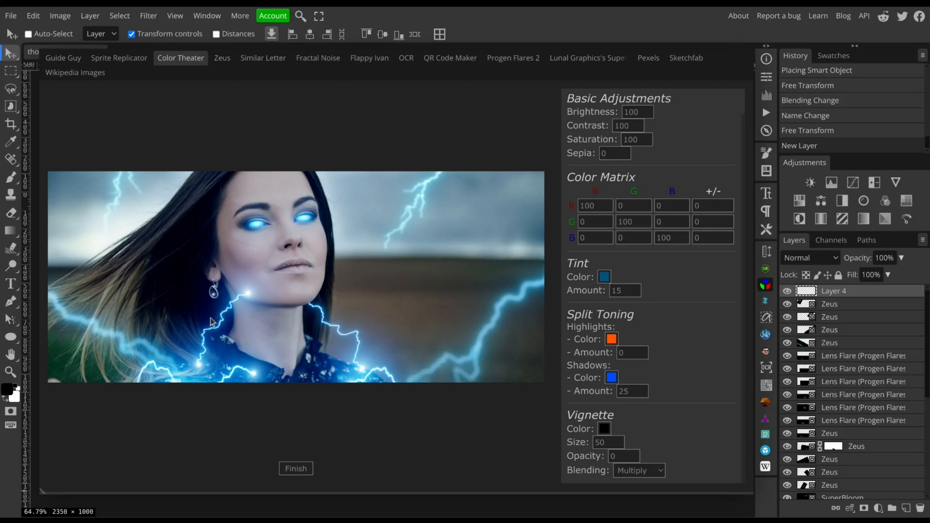
Step: Change the split-toning highlight color to bright cyan and set the highlight amount to 18
{"action": "left_click", "coordinate": [614, 340]}
{"action": "left_click", "coordinate": [689, 439]}
{"action": "left_click", "coordinate": [627, 352]}
{"action": "key", "text": "Up"}
{"action": "key", "text": "Up"}
{"action": "key", "text": "Up"}
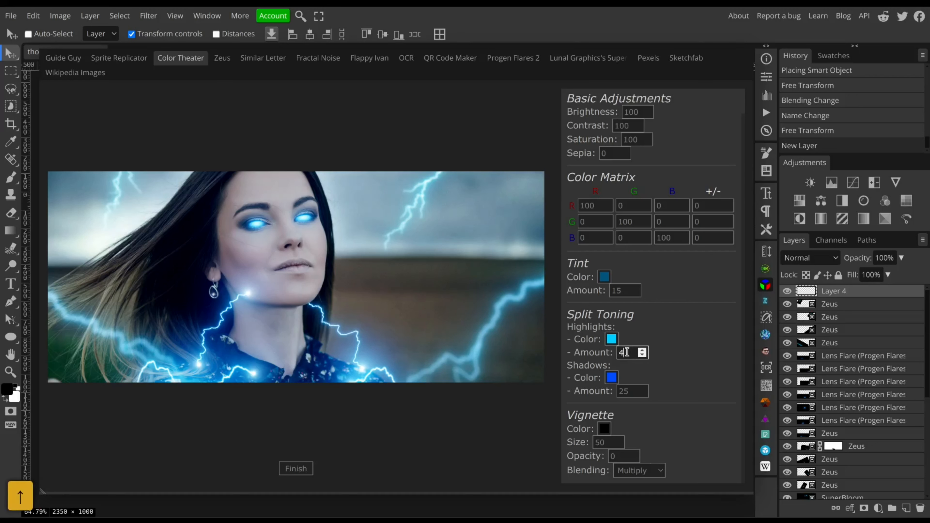
{"action": "key", "text": "Up"}
{"action": "key", "text": "Up"}
{"action": "key", "text": "Up"}
{"action": "key", "text": "Up"}
{"action": "key", "text": "Up"}
{"action": "key", "text": "Up"}
{"action": "key", "text": "Up"}
{"action": "key", "text": "Up"}
{"action": "key", "text": "Up"}
{"action": "key", "text": "Up"}
{"action": "key", "text": "Up"}
{"action": "key", "text": "Up"}
{"action": "key", "text": "Up"}
{"action": "key", "text": "Up"}
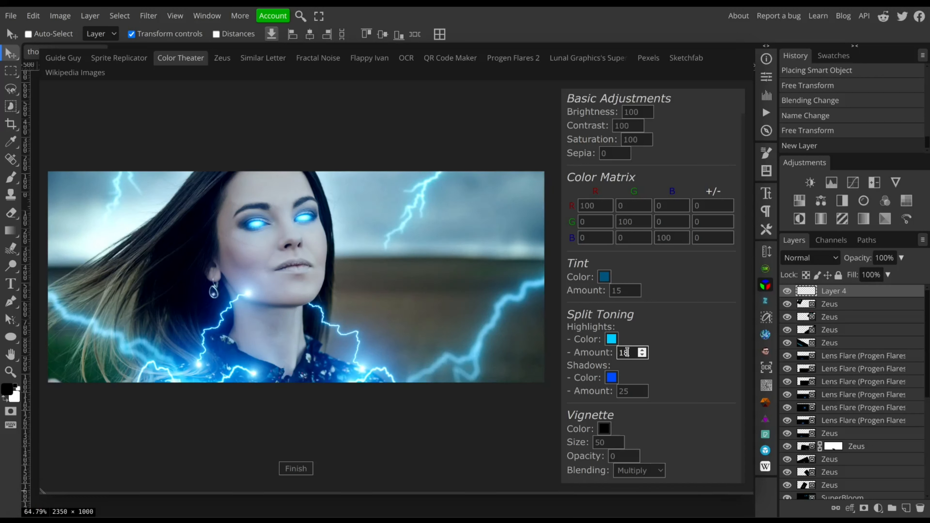
{"action": "key", "text": "Down"}
{"action": "key", "text": "Up"}
Step: Set the grade's brightness to 95 and its contrast to 104
{"action": "left_click", "coordinate": [630, 114]}
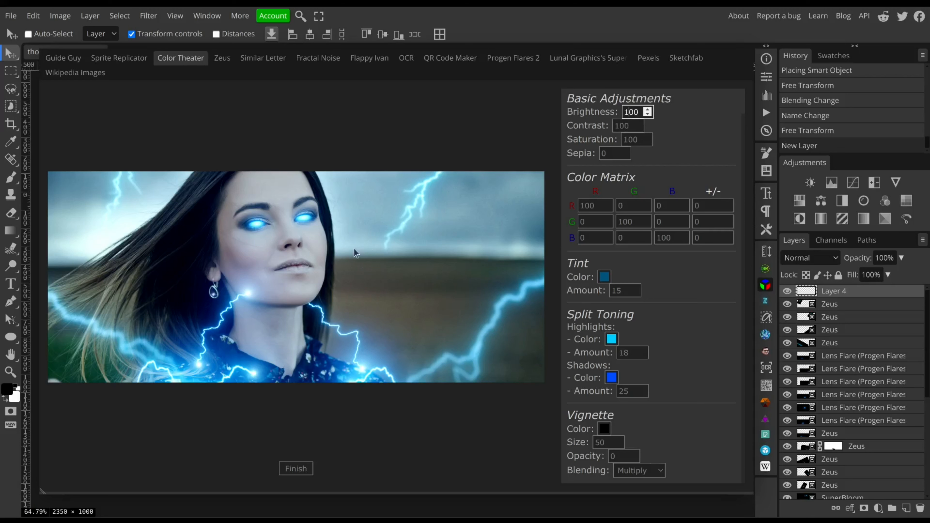
{"action": "key", "text": "Down"}
{"action": "key", "text": "Down"}
{"action": "key", "text": "Down"}
{"action": "key", "text": "Down"}
{"action": "key", "text": "Down"}
{"action": "key", "text": "Down"}
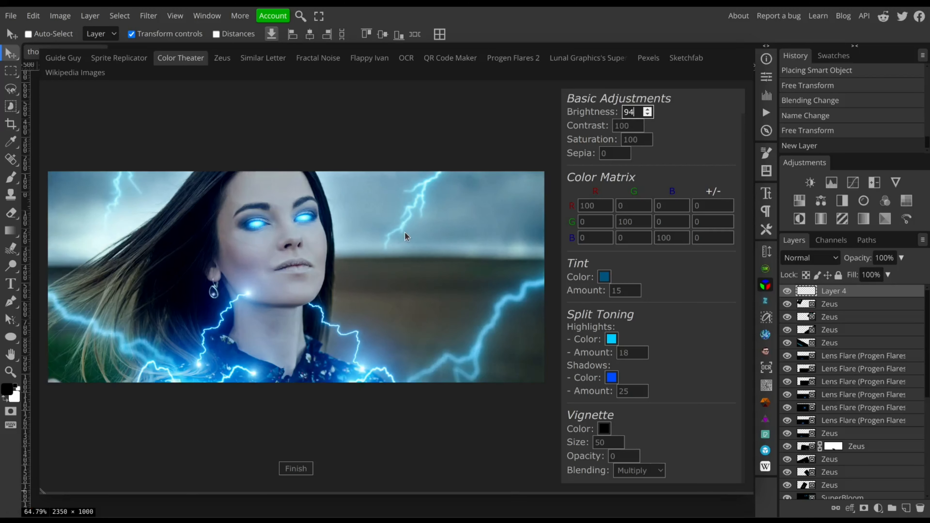
{"action": "key", "text": "Up"}
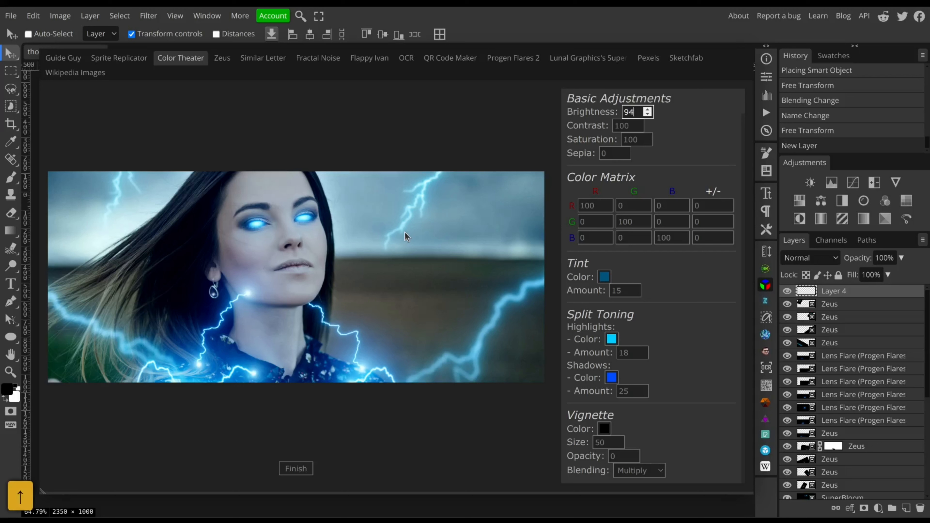
{"action": "left_click", "coordinate": [620, 126]}
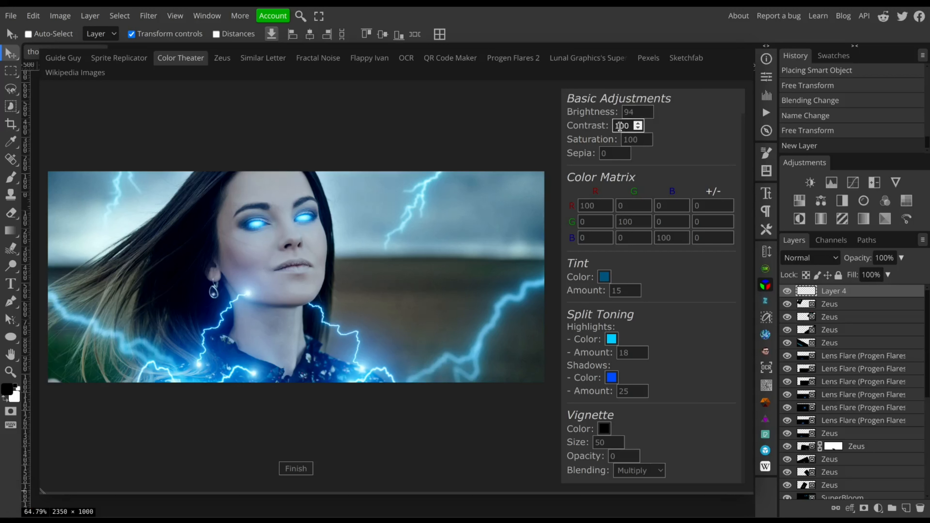
{"action": "key", "text": "Up"}
{"action": "key", "text": "Up"}
{"action": "left_click", "coordinate": [629, 114]}
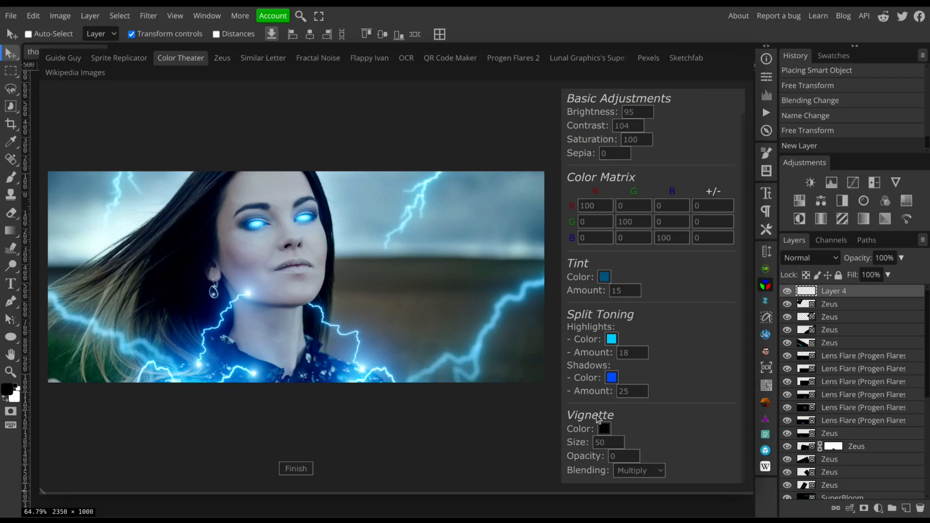
Step: Set the vignette opacity to 100 and its blending to Soft Light, after trying Overlay
{"action": "left_click", "coordinate": [612, 455]}
{"action": "type", "text": "100"}
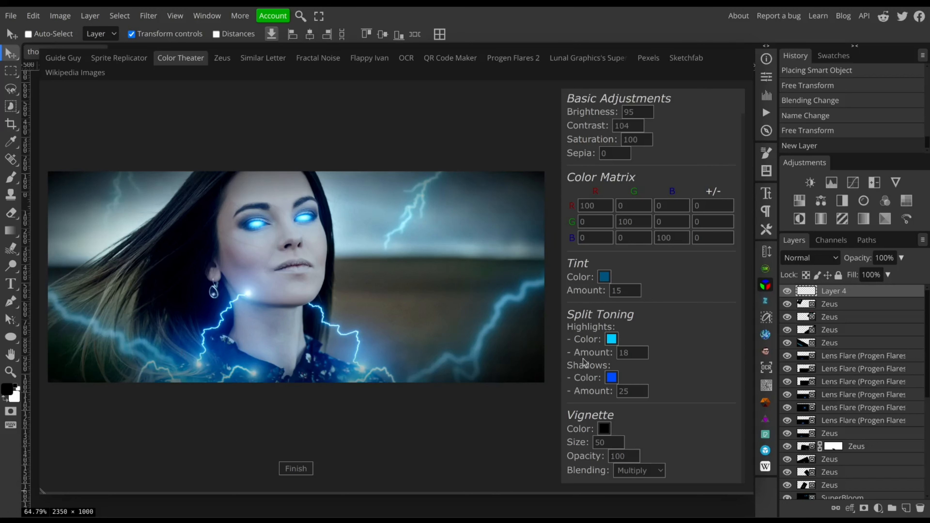
{"action": "left_click", "coordinate": [660, 475]}
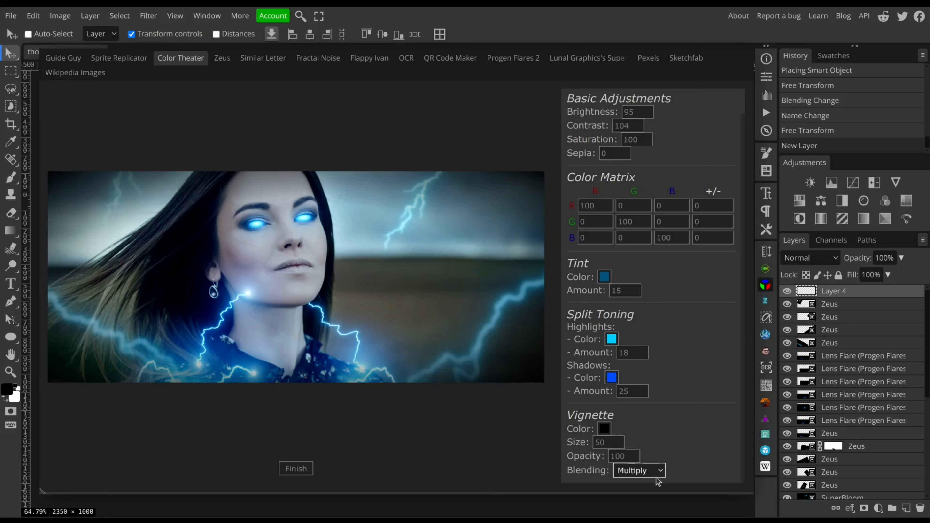
{"action": "left_click", "coordinate": [655, 499]}
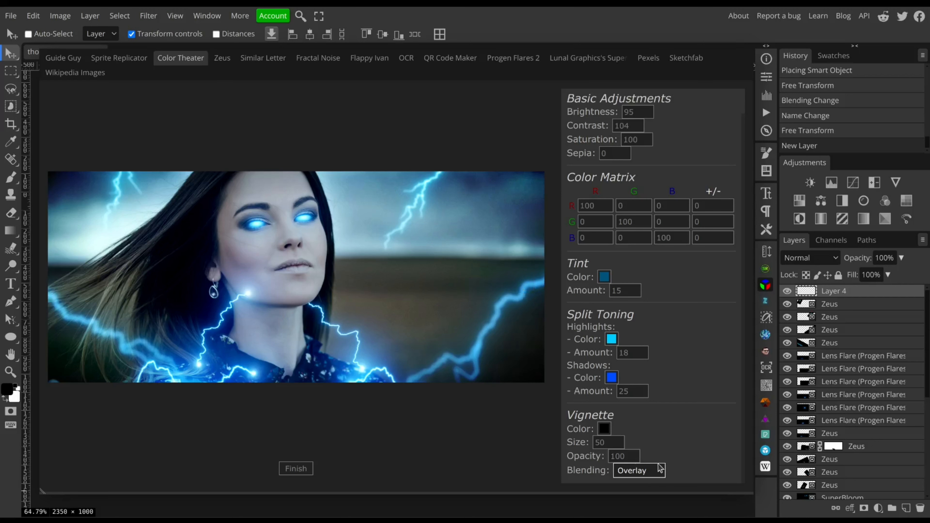
{"action": "key", "text": "Down"}
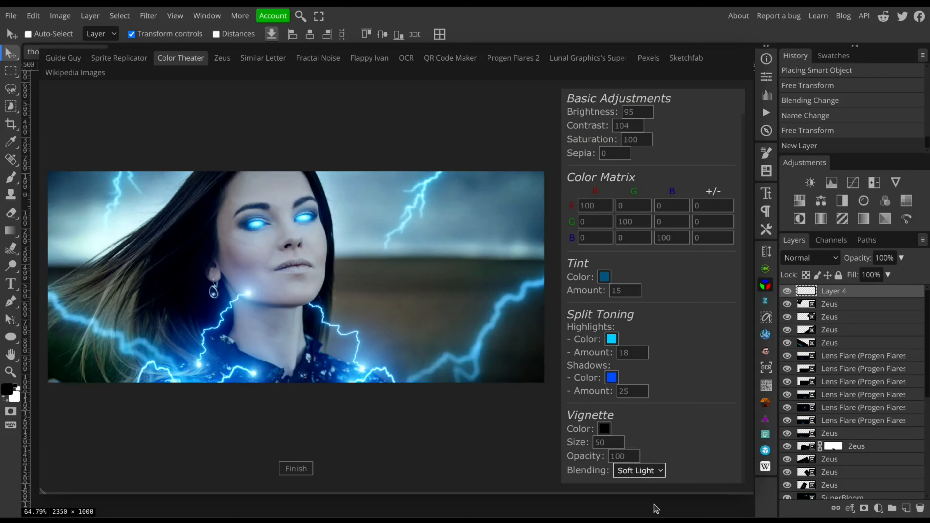
{"action": "left_click", "coordinate": [669, 453]}
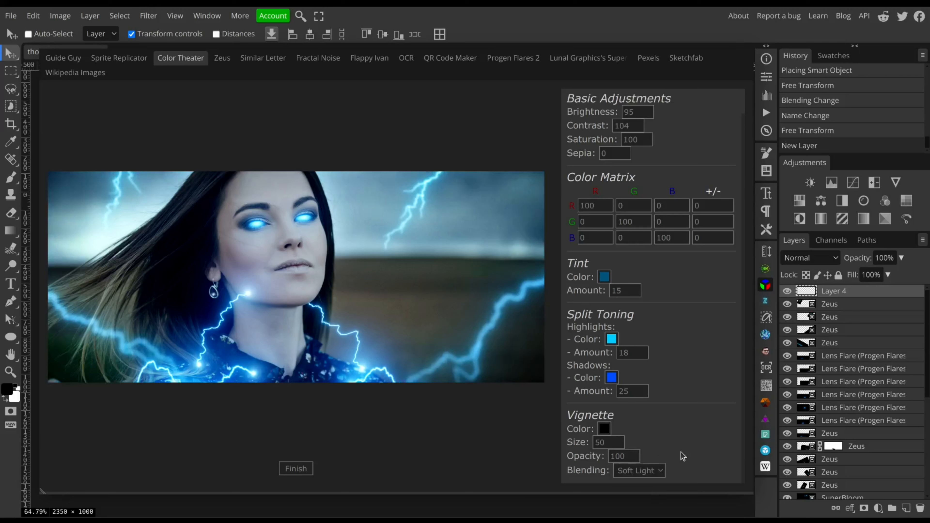
Step: Try vignette sizes of 64 and 38
{"action": "double_click", "coordinate": [605, 442]}
{"action": "type", "text": "64"}
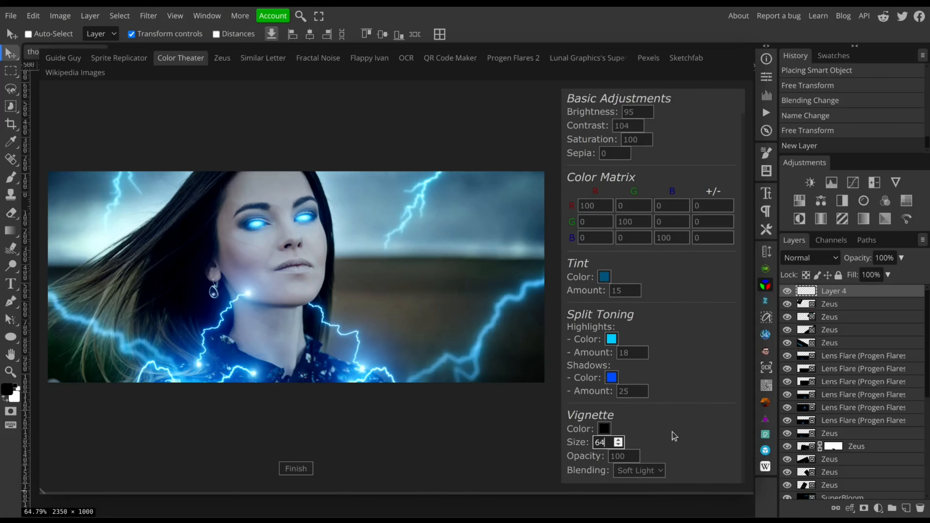
{"action": "key", "text": "BackSpace"}
{"action": "key", "text": "BackSpace"}
{"action": "type", "text": "38"}
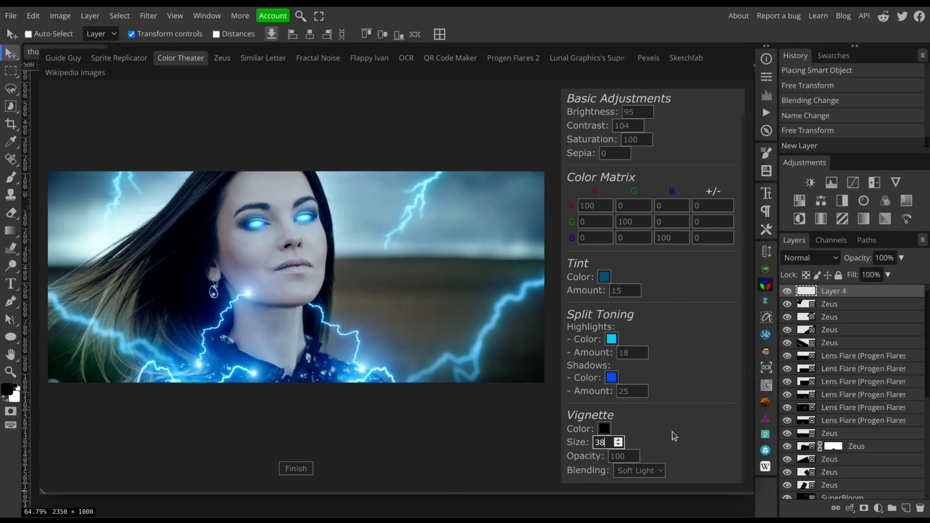
Step: Set the vignette size to 54, finish the color grade, and commit the graded image as a layer at 100% scale
{"action": "key", "text": "BackSpace"}
{"action": "key", "text": "BackSpace"}
{"action": "type", "text": "54"}
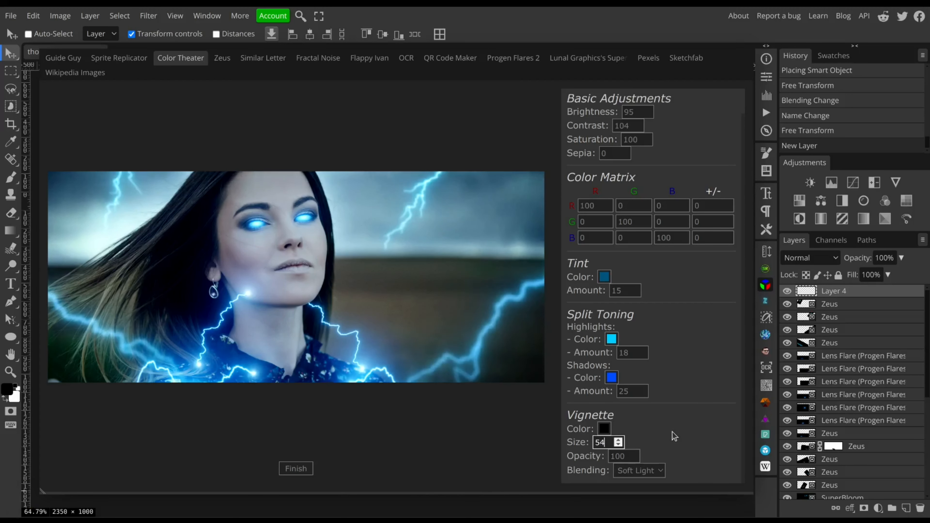
{"action": "key", "text": "Return"}
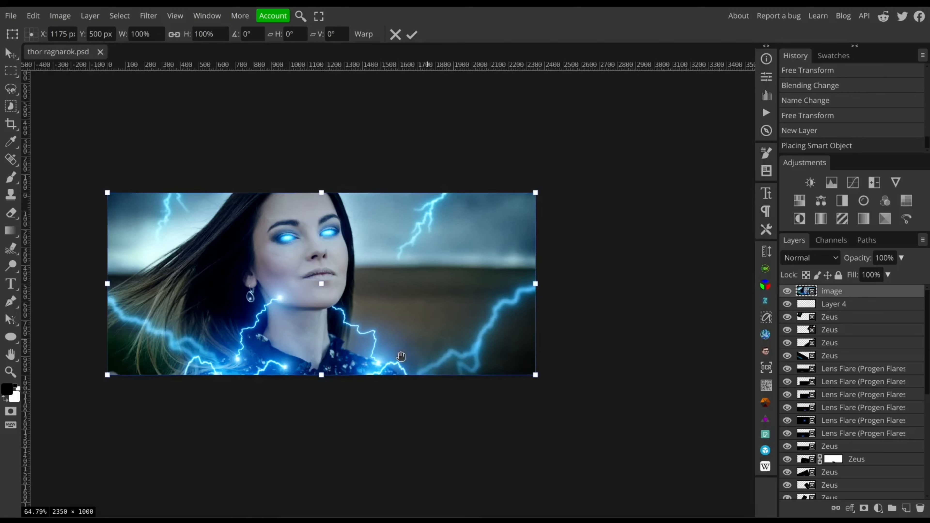
{"action": "left_click", "coordinate": [413, 35]}
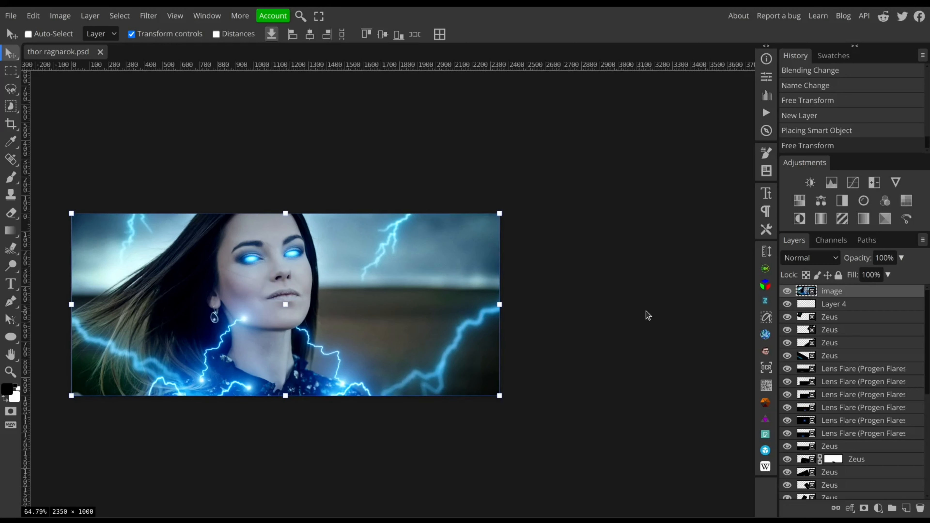
Step: Start a new Progen Flares 2 lens flare, move its light to about X 1854, Y 360, and hide its hotspot
{"action": "left_click", "coordinate": [765, 403]}
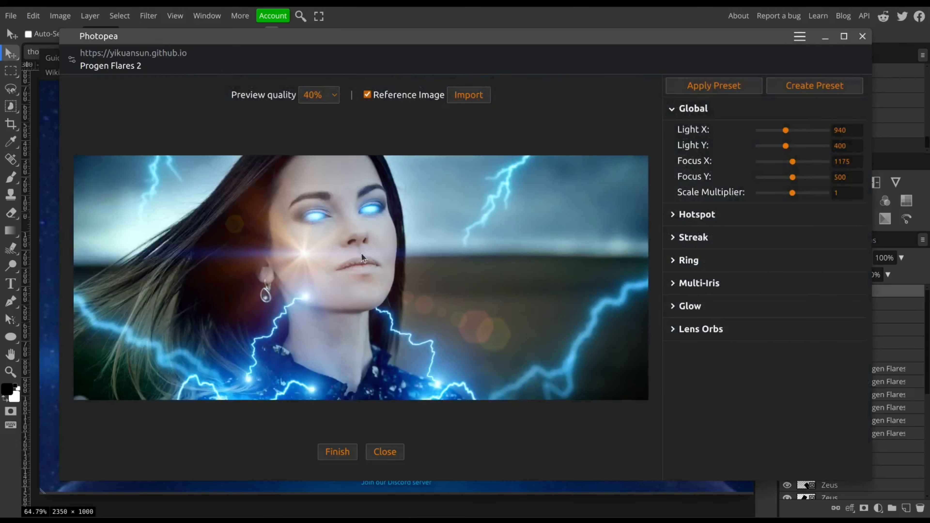
{"action": "left_click_drag", "start_coordinate": [361, 252], "coordinate": [528, 243]}
{"action": "left_click", "coordinate": [752, 240]}
{"action": "left_click", "coordinate": [727, 237]}
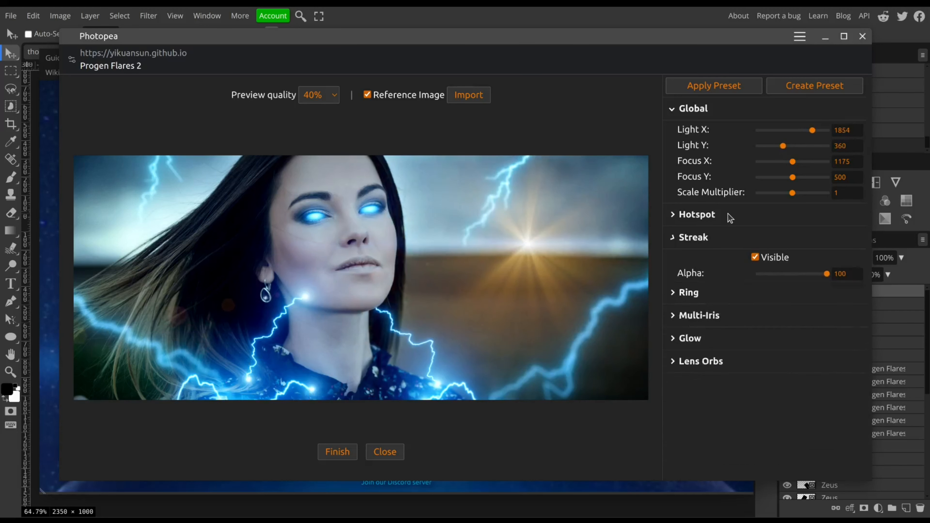
{"action": "left_click", "coordinate": [726, 215]}
{"action": "left_click", "coordinate": [755, 234]}
{"action": "left_click", "coordinate": [754, 216]}
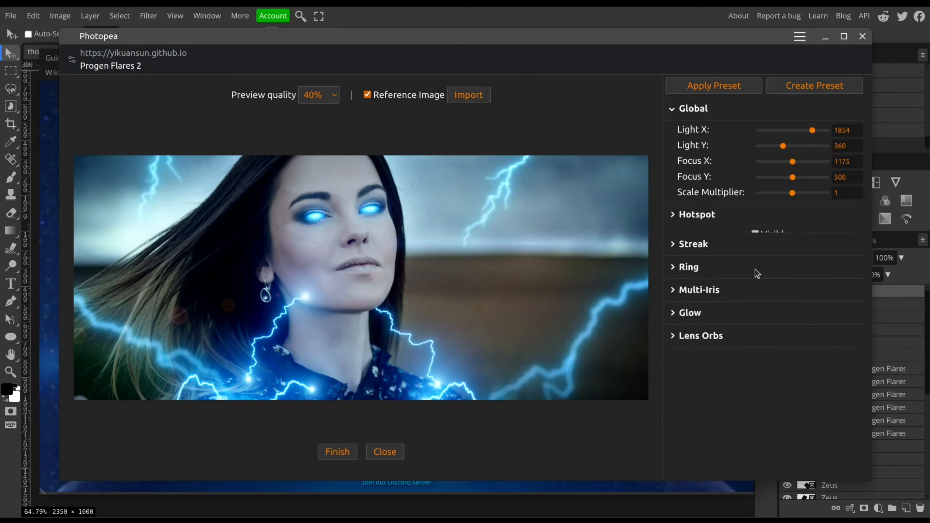
Step: Hide the flare's ring, multi-iris, glow and lens orbs so that only the streak is left
{"action": "left_click", "coordinate": [758, 263]}
{"action": "left_click", "coordinate": [759, 264]}
{"action": "left_click", "coordinate": [765, 284]}
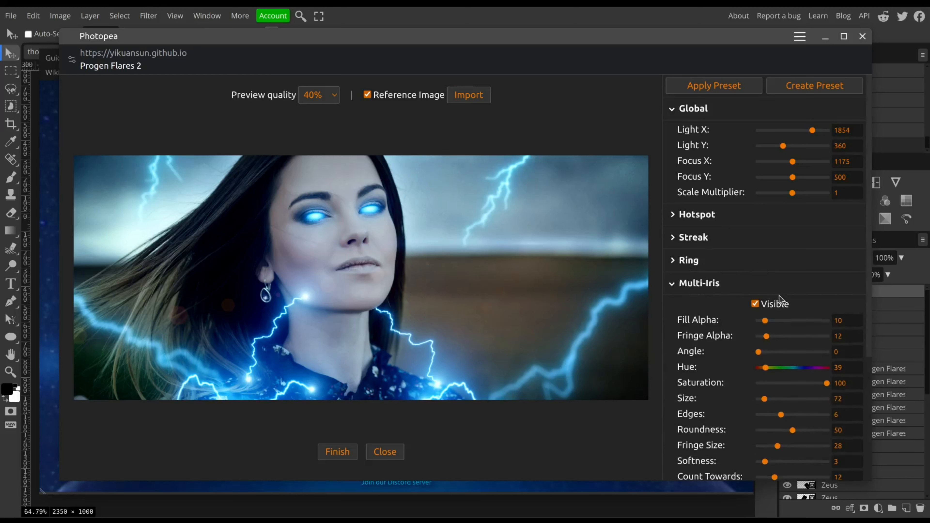
{"action": "left_click", "coordinate": [775, 303]}
{"action": "left_click", "coordinate": [784, 288]}
{"action": "left_click", "coordinate": [773, 307]}
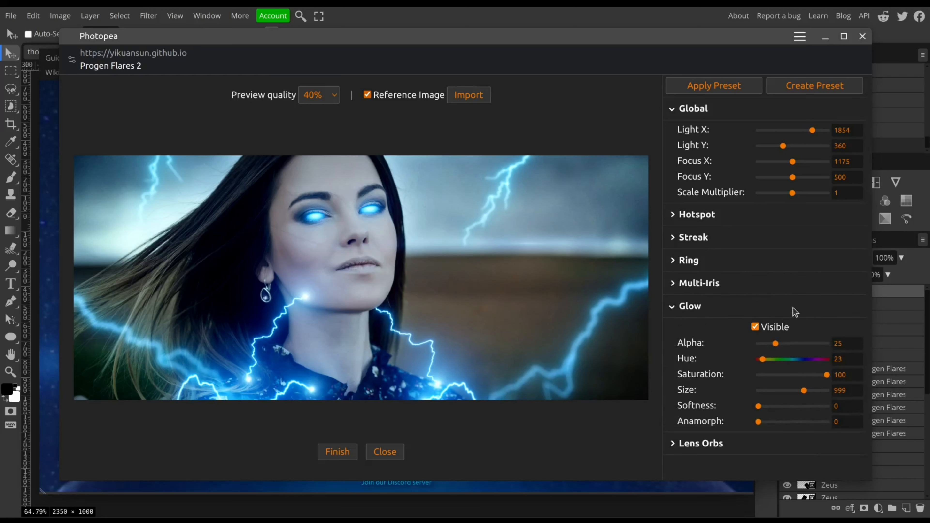
{"action": "left_click", "coordinate": [777, 326]}
{"action": "left_click", "coordinate": [783, 307]}
{"action": "left_click", "coordinate": [792, 329]}
{"action": "left_click", "coordinate": [755, 349]}
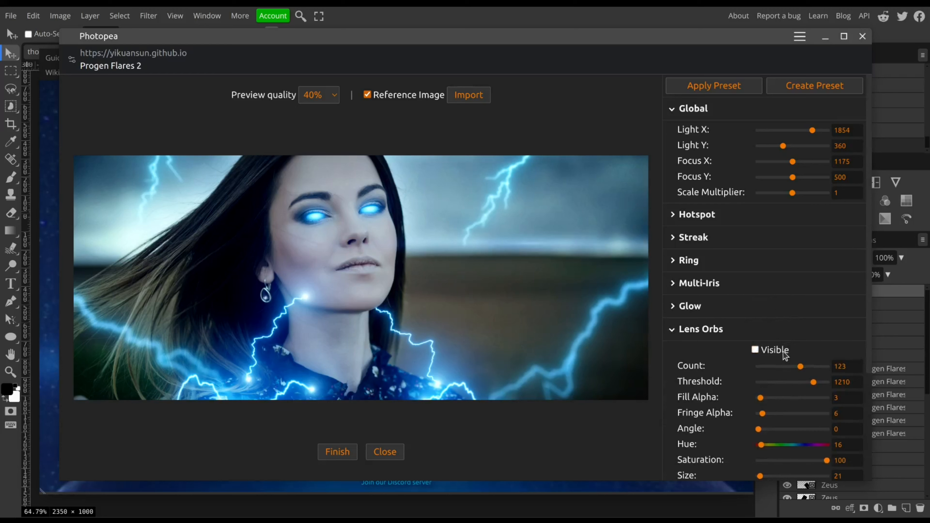
Step: Give the streak hue 208, thickness 180 and length 5000, move the light to X 2443, Y 483, and finish the flare
{"action": "mouse_move", "coordinate": [549, 289]}
{"action": "left_mouse_down"}
{"action": "mouse_move", "coordinate": [577, 297]}
{"action": "mouse_move", "coordinate": [607, 287]}
{"action": "mouse_move", "coordinate": [593, 290]}
{"action": "left_mouse_up"}
{"action": "left_click", "coordinate": [717, 243]}
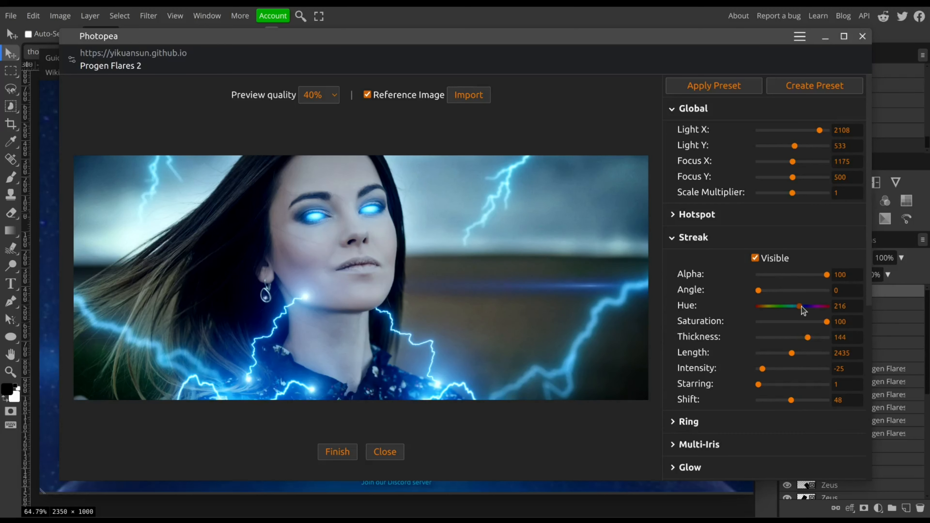
{"action": "left_click_drag", "start_coordinate": [793, 352], "coordinate": [853, 348]}
{"action": "left_click", "coordinate": [820, 338]}
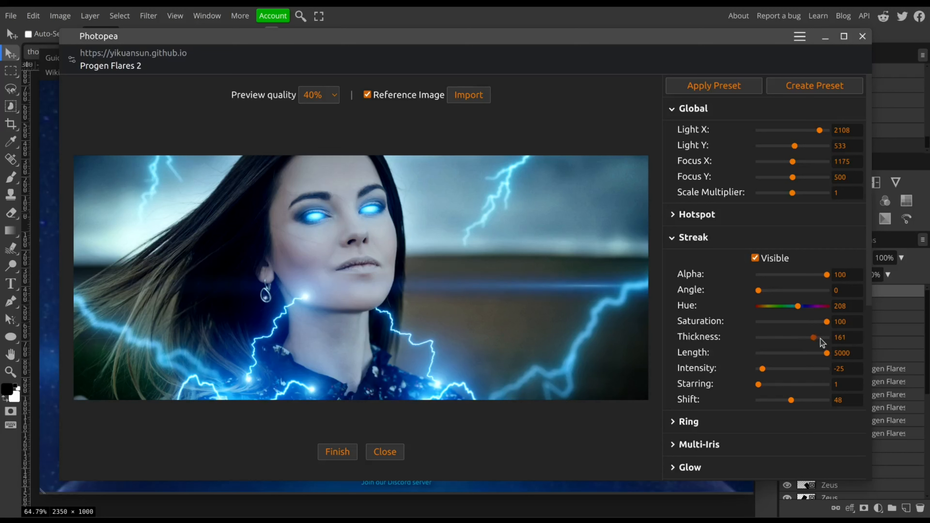
{"action": "mouse_move", "coordinate": [595, 286]}
{"action": "left_mouse_down"}
{"action": "mouse_move", "coordinate": [587, 274]}
{"action": "mouse_move", "coordinate": [673, 278]}
{"action": "left_mouse_up"}
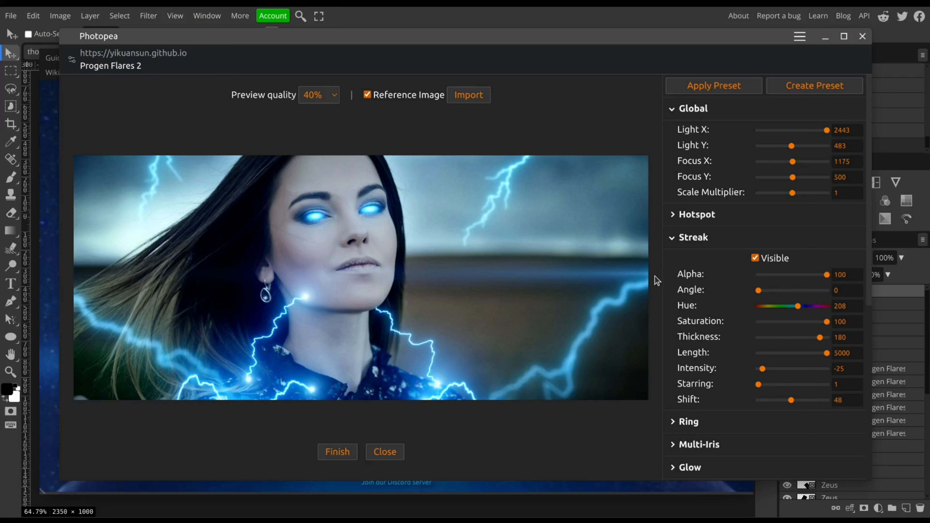
{"action": "left_click", "coordinate": [337, 454]}
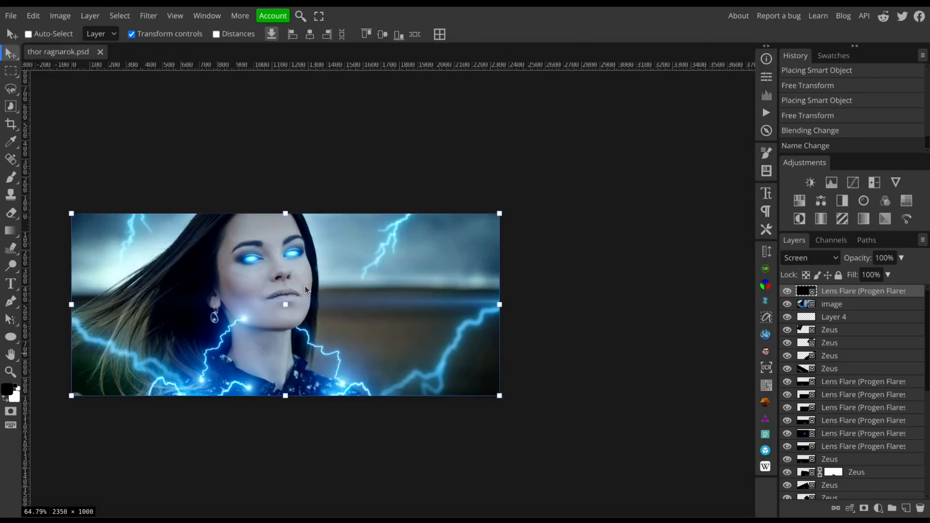
Step: Toggle the new lens flare layer's visibility to compare the portrait with and without the streak
{"action": "left_click_drag", "start_coordinate": [305, 286], "coordinate": [448, 292]}
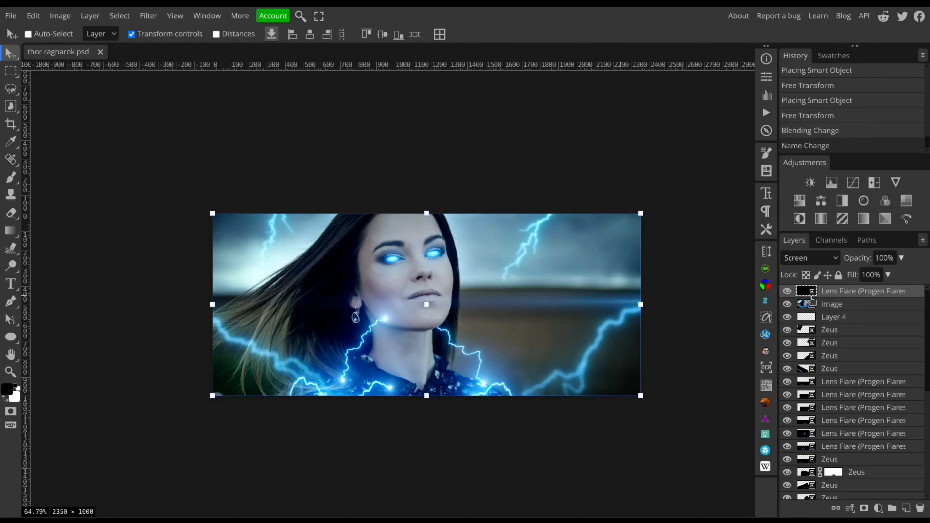
{"action": "left_click", "coordinate": [812, 302]}
{"action": "left_click", "coordinate": [807, 293]}
{"action": "left_click", "coordinate": [787, 291]}
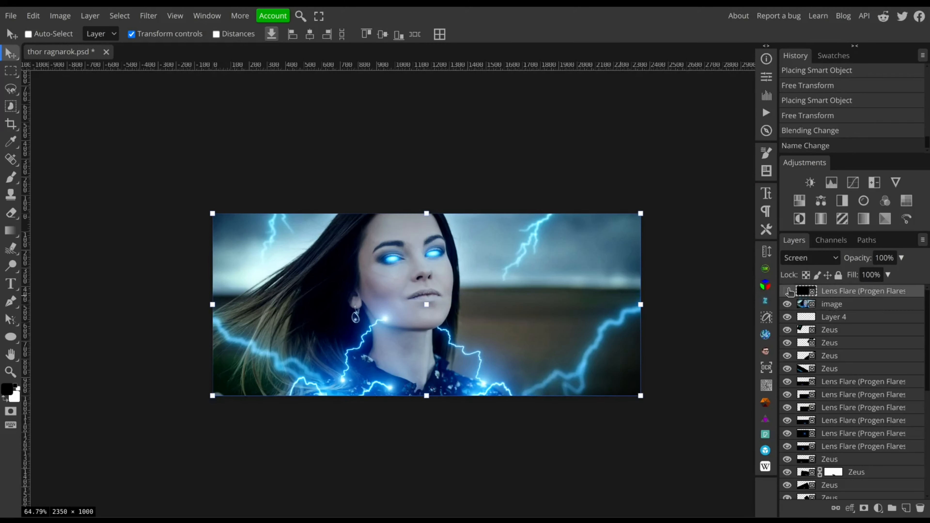
{"action": "left_click", "coordinate": [787, 290]}
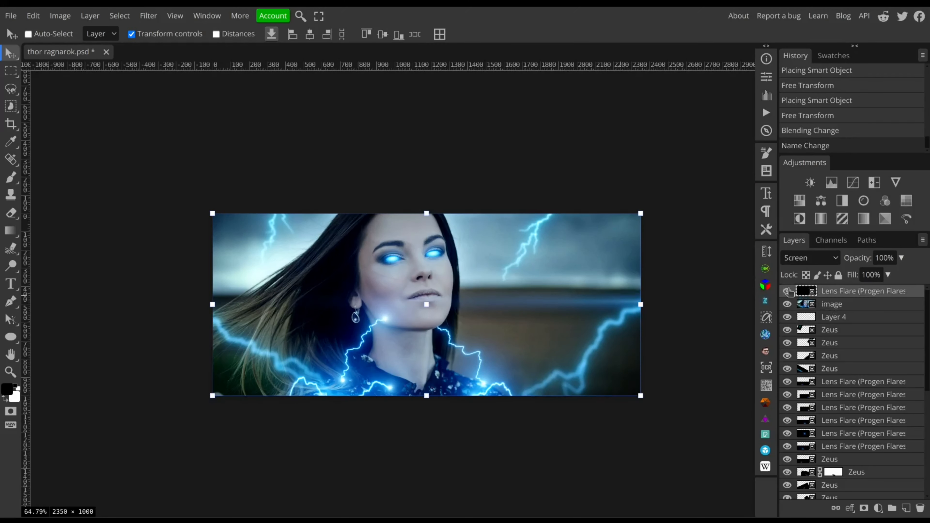
Step: Set the new lens flare layer's blending to Color Dodge, after trying Linear Dodge
{"action": "left_click", "coordinate": [820, 261]}
{"action": "key", "text": "Down"}
{"action": "left_click_drag", "start_coordinate": [600, 315], "coordinate": [619, 318]}
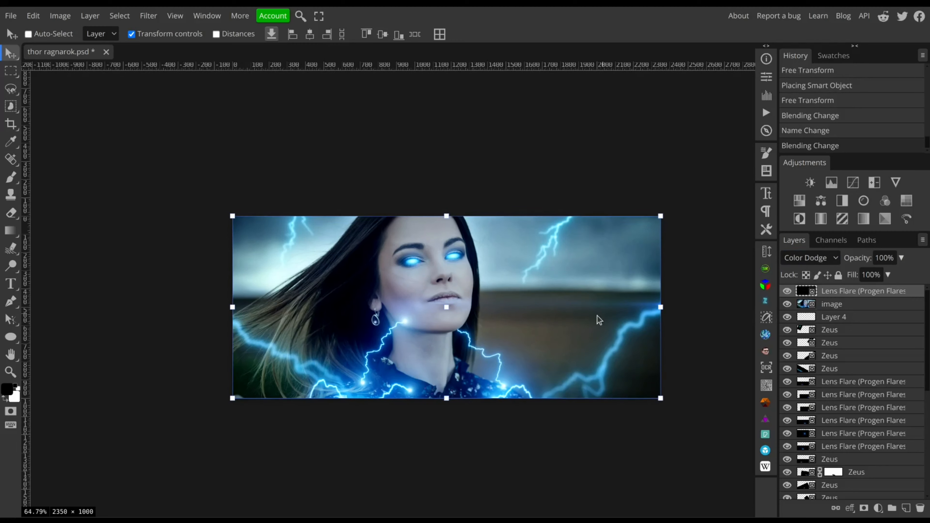
{"action": "left_click", "coordinate": [813, 258]}
{"action": "left_click", "coordinate": [813, 394]}
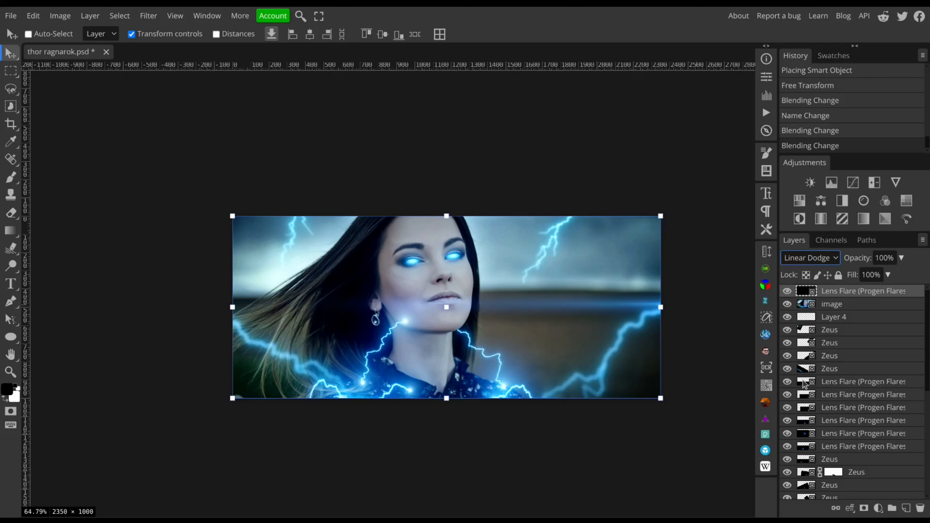
{"action": "key", "text": "shift+minus"}
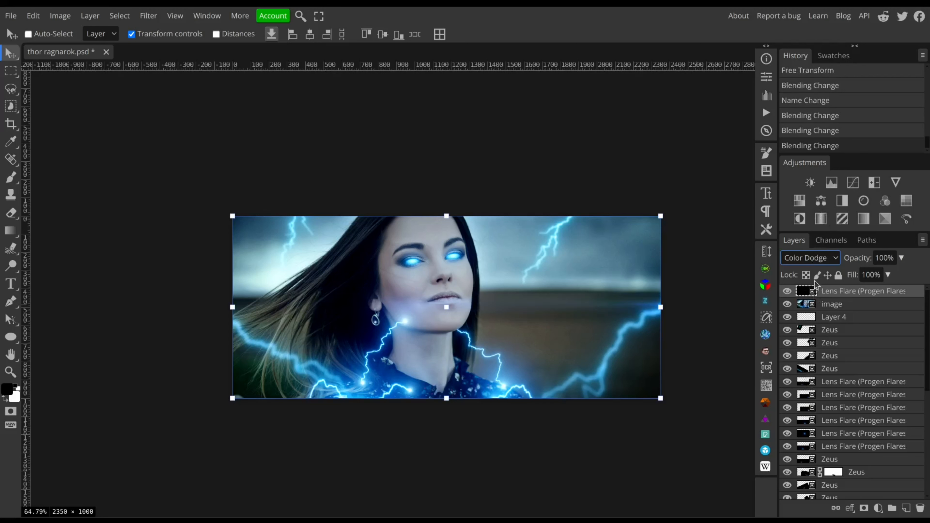
Step: Deselect the flare layer by selecting Layer 4, and examine the finished lightning portrait up close
{"action": "left_click", "coordinate": [833, 317]}
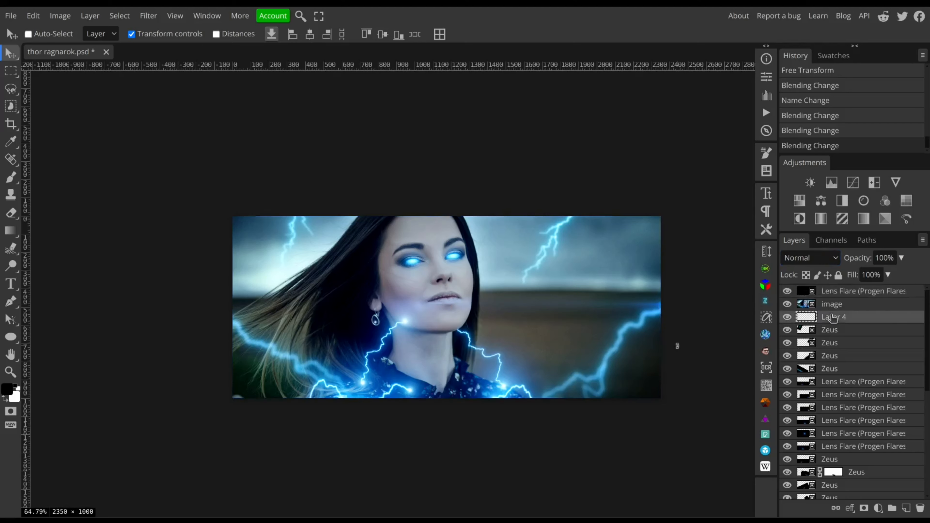
{"action": "left_click_drag", "start_coordinate": [606, 325], "coordinate": [657, 323]}
{"action": "scroll", "coordinate": [619, 329], "scroll_direction": "right", "scroll_amount": 2}
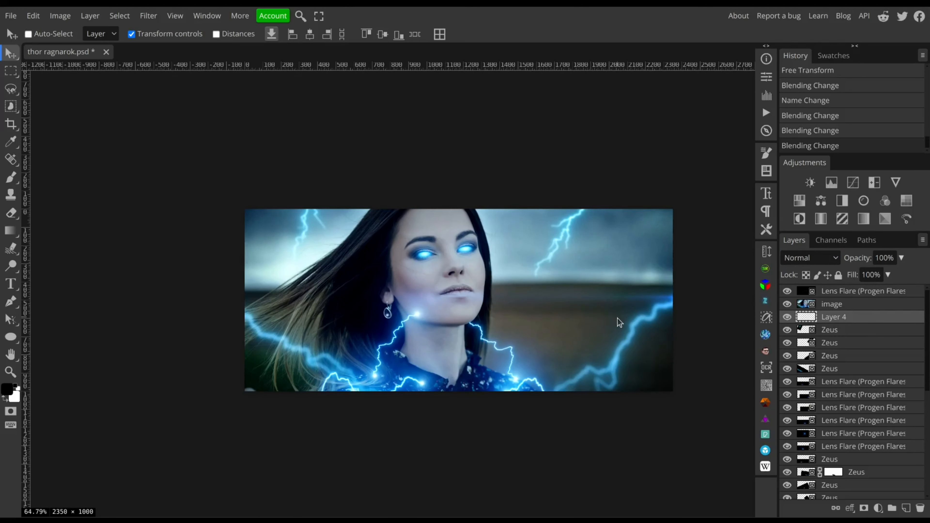
{"action": "scroll", "coordinate": [615, 319], "scroll_direction": "right", "scroll_amount": 2}
{"action": "scroll", "coordinate": [482, 318], "scroll_direction": "up", "scroll_amount": 2}
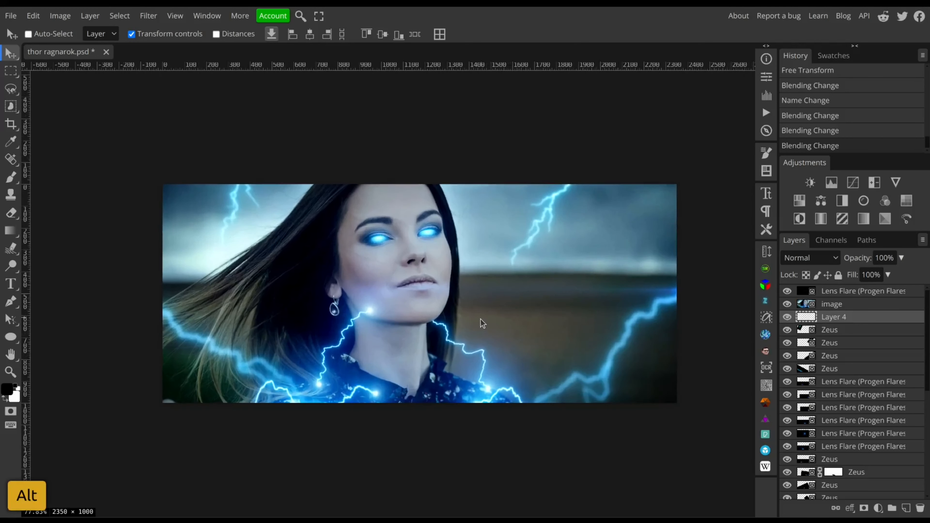
{"action": "mouse_move", "coordinate": [502, 316]}
{"action": "left_mouse_down"}
{"action": "mouse_move", "coordinate": [487, 318]}
{"action": "mouse_move", "coordinate": [505, 315]}
{"action": "left_mouse_up"}
{"action": "scroll", "coordinate": [487, 318], "scroll_direction": "up", "scroll_amount": 1}
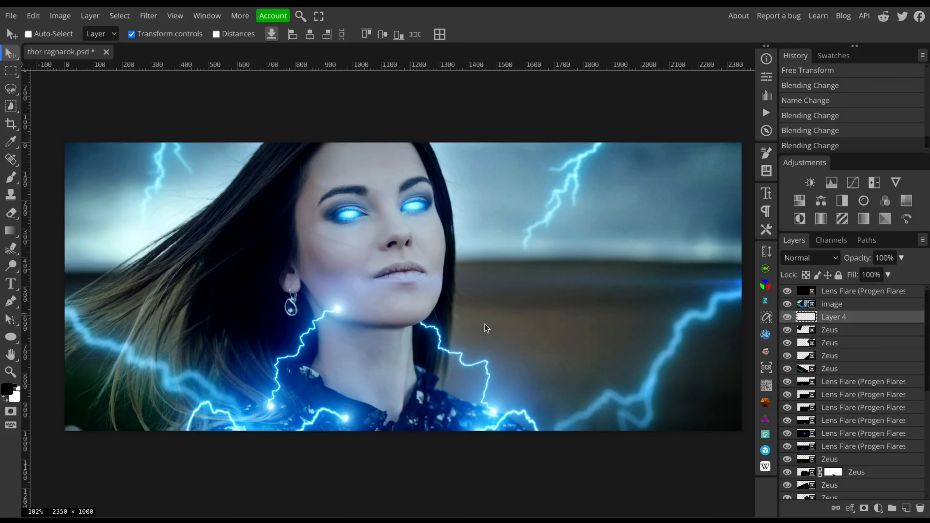
{"action": "scroll", "coordinate": [484, 324], "scroll_direction": "up", "scroll_amount": 1}
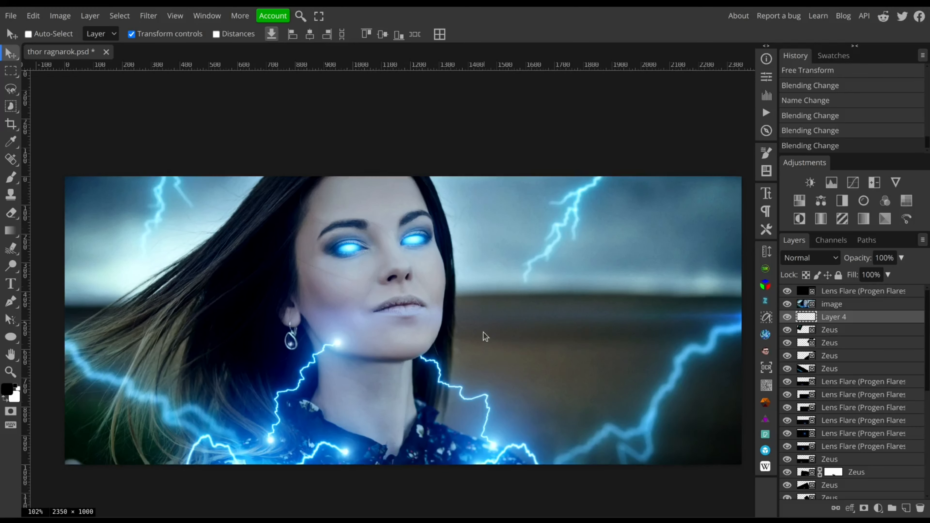